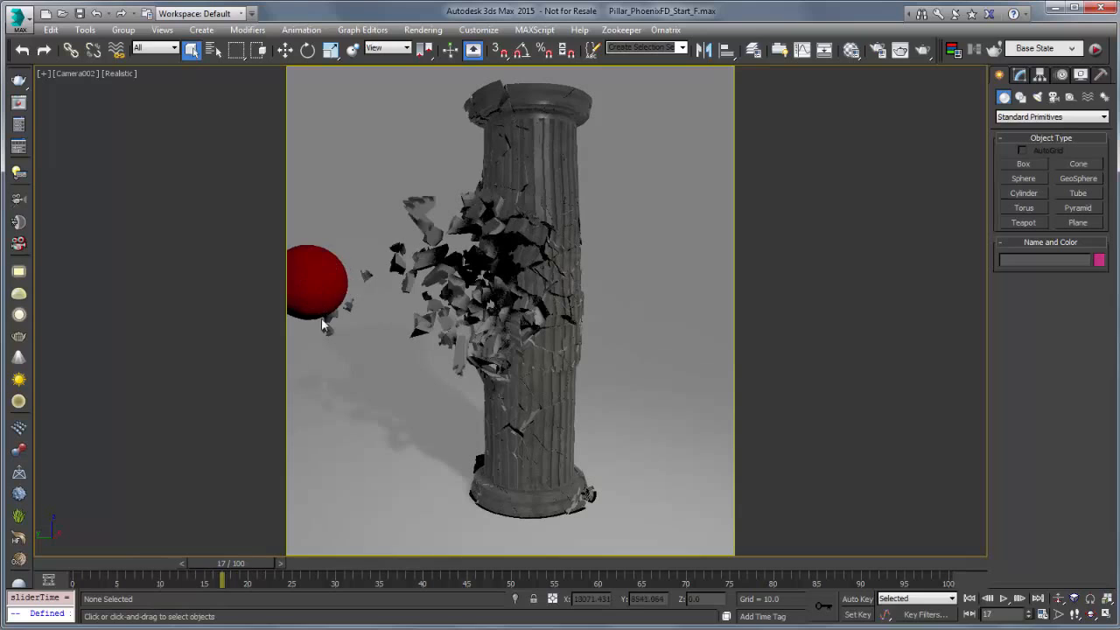
Create a PHXSimulator in the Top view at frame 18, about 57 × 119 × 99 cells, enclosing the pillar and flying debris.
mouse_move(249, 564)
left_mouse_down()
mouse_move(165, 567)
mouse_move(226, 567)
left_mouse_up()
key("q")
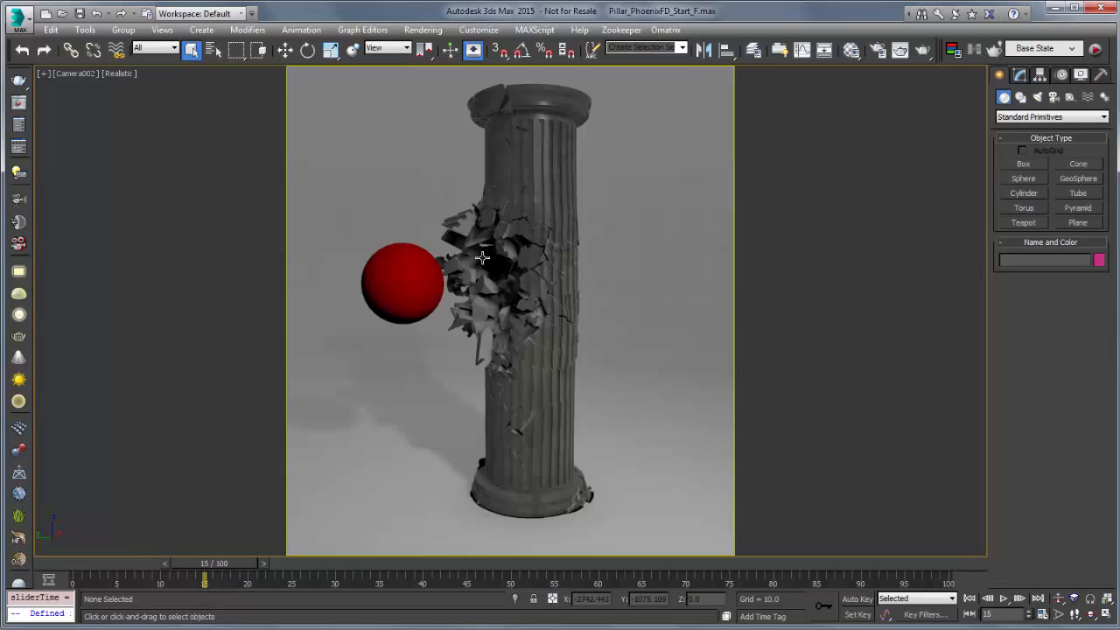
key("t")
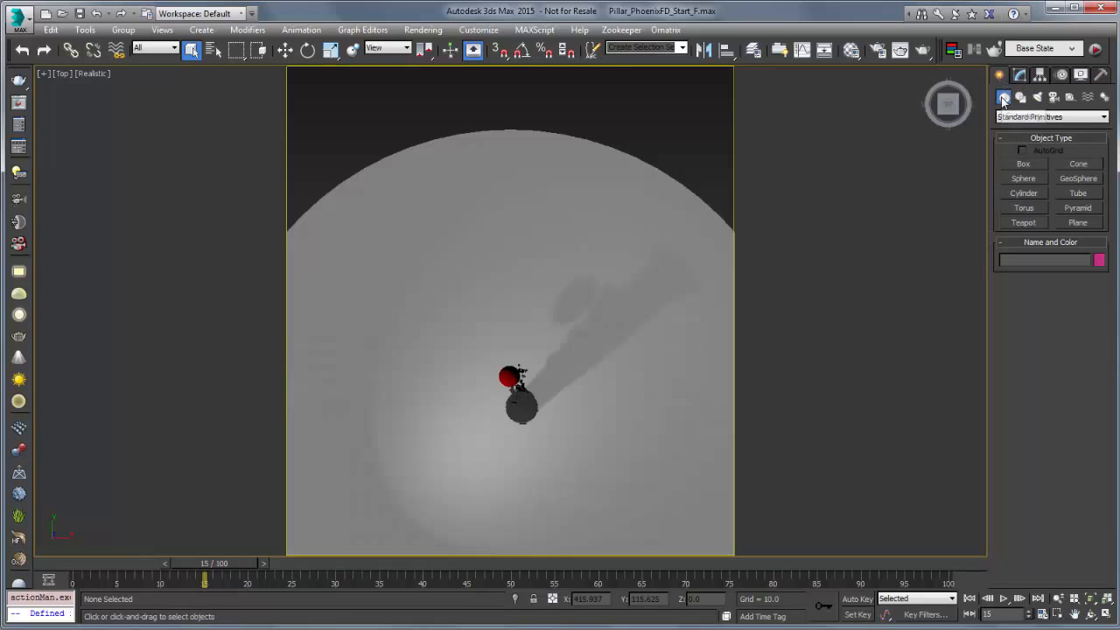
left_click(1023, 117)
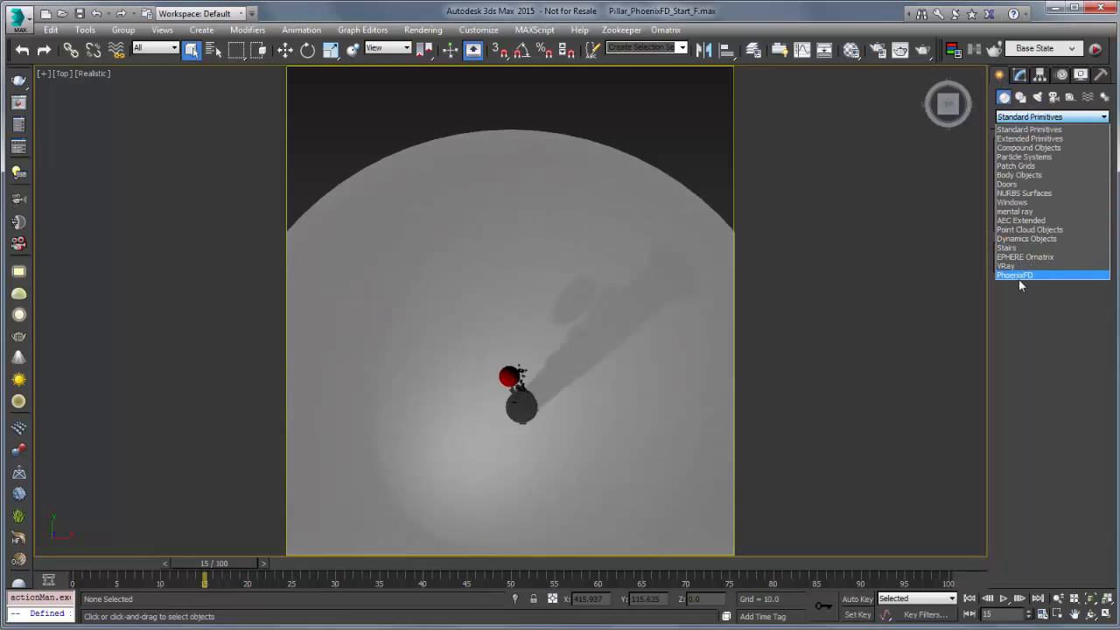
left_click(1014, 275)
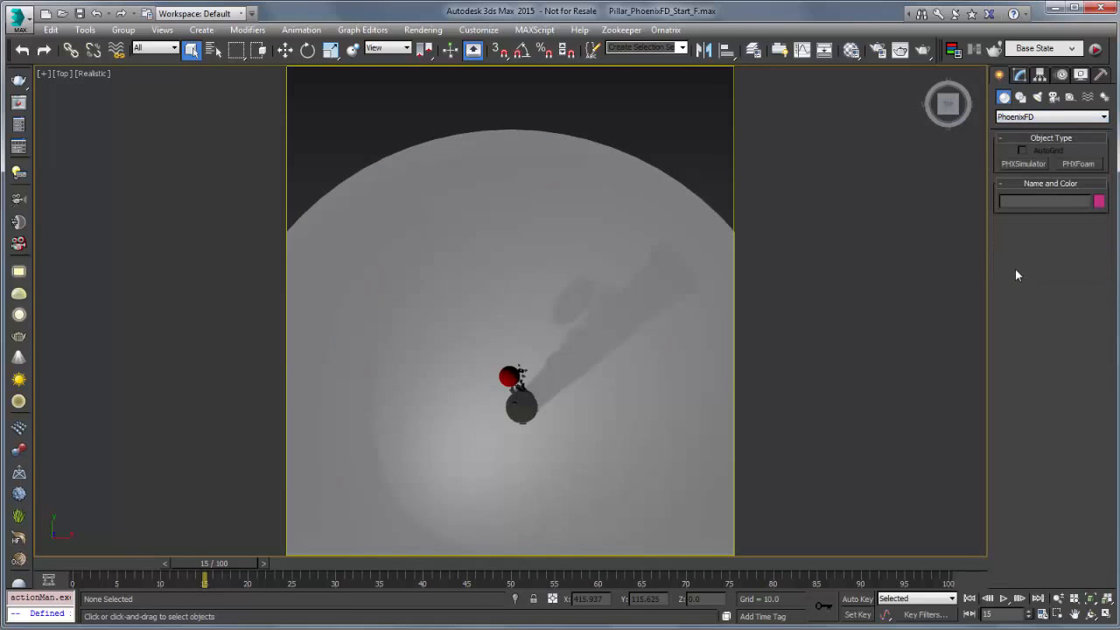
left_click(1022, 165)
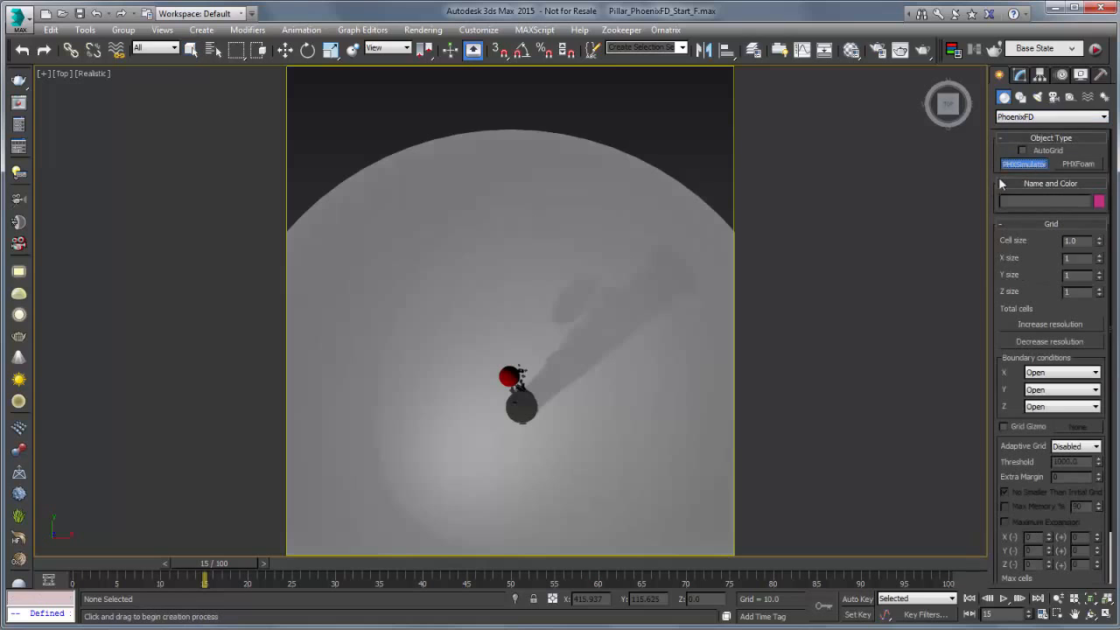
left_click_drag(202, 573, 230, 571)
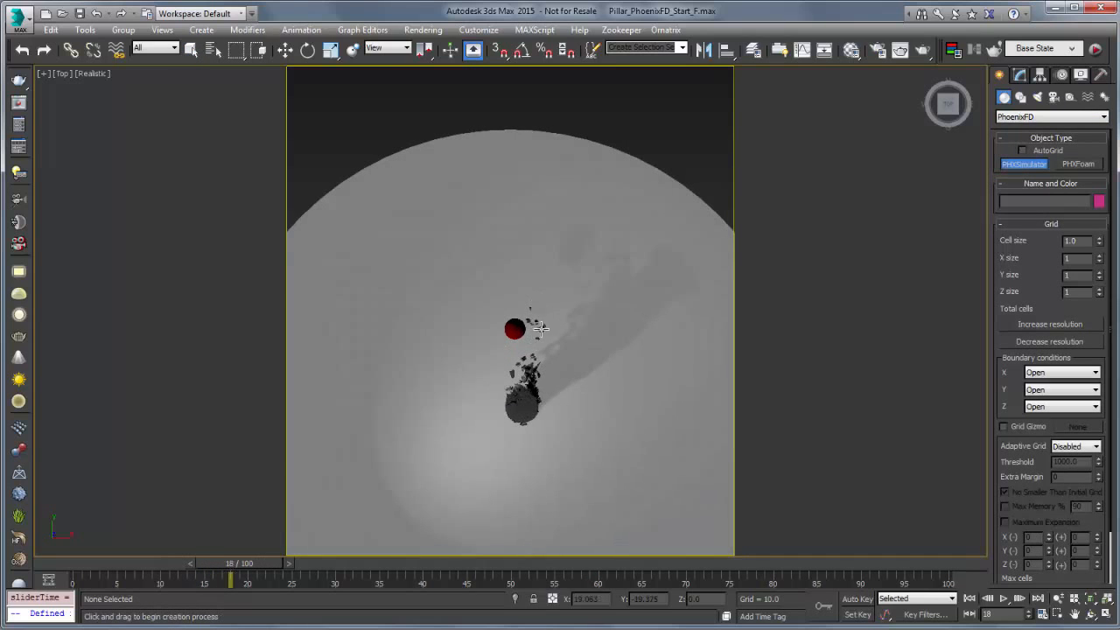
left_click_drag(560, 298, 491, 432)
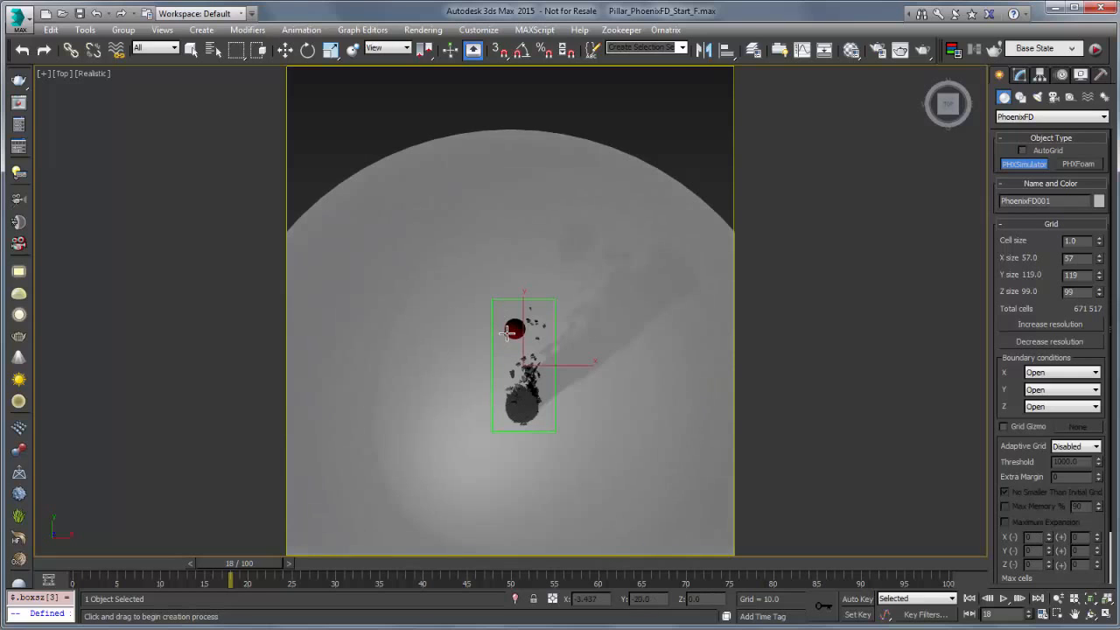
key("c")
double_click(503, 226)
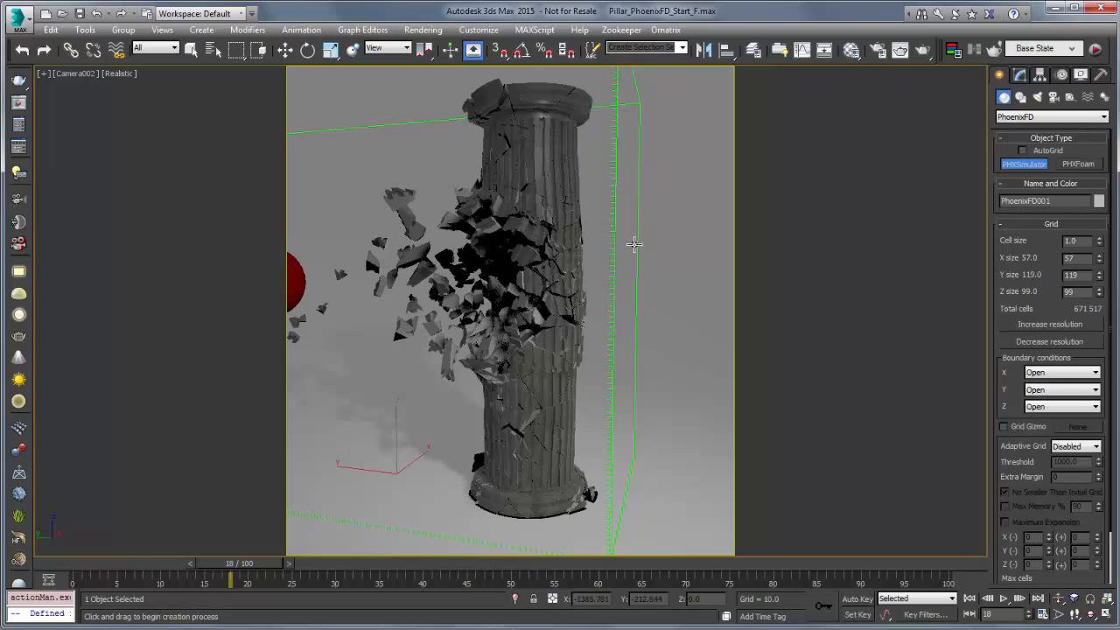
right_click(634, 244)
Reduce the simulator grid's X, Y and Z sizes to 55, 111 and 91 cells.
left_click(1020, 74)
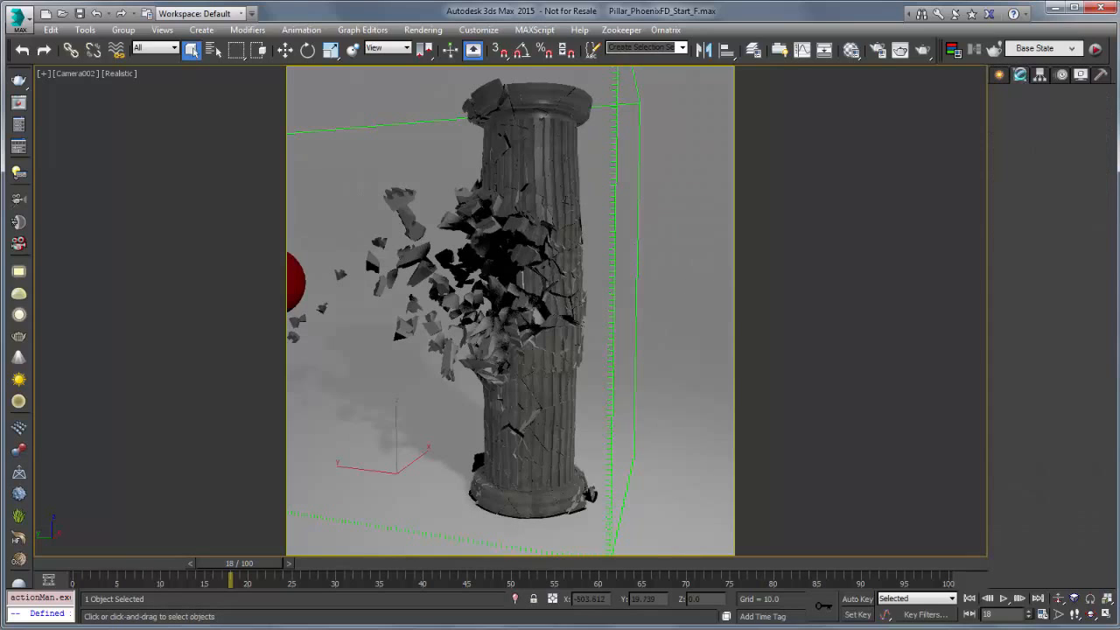
left_click(1029, 277)
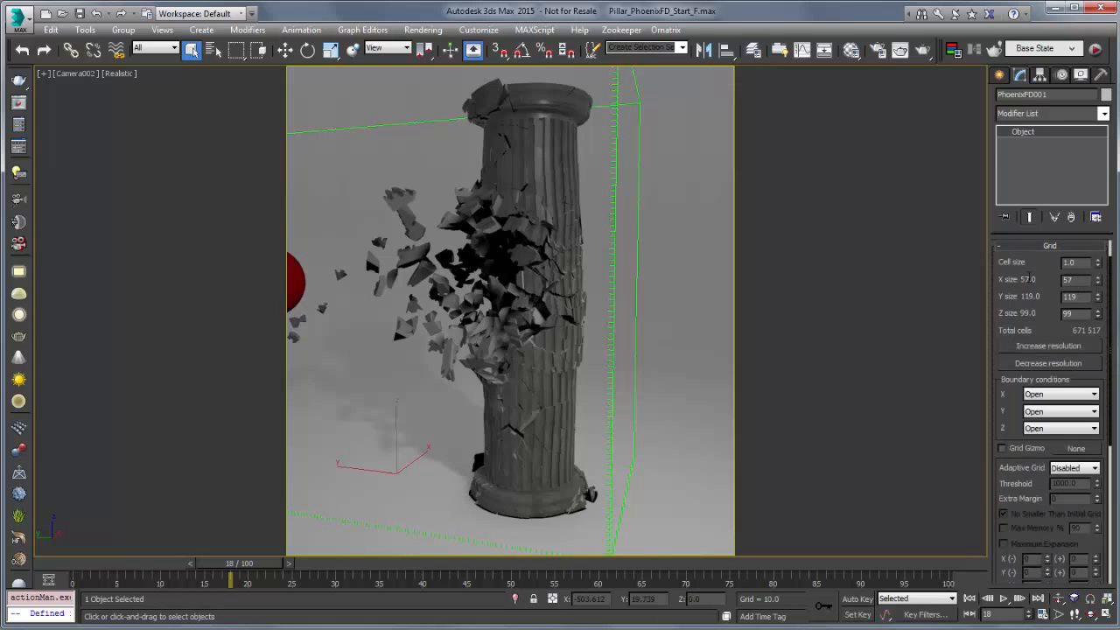
left_click_drag(1097, 280, 1097, 317)
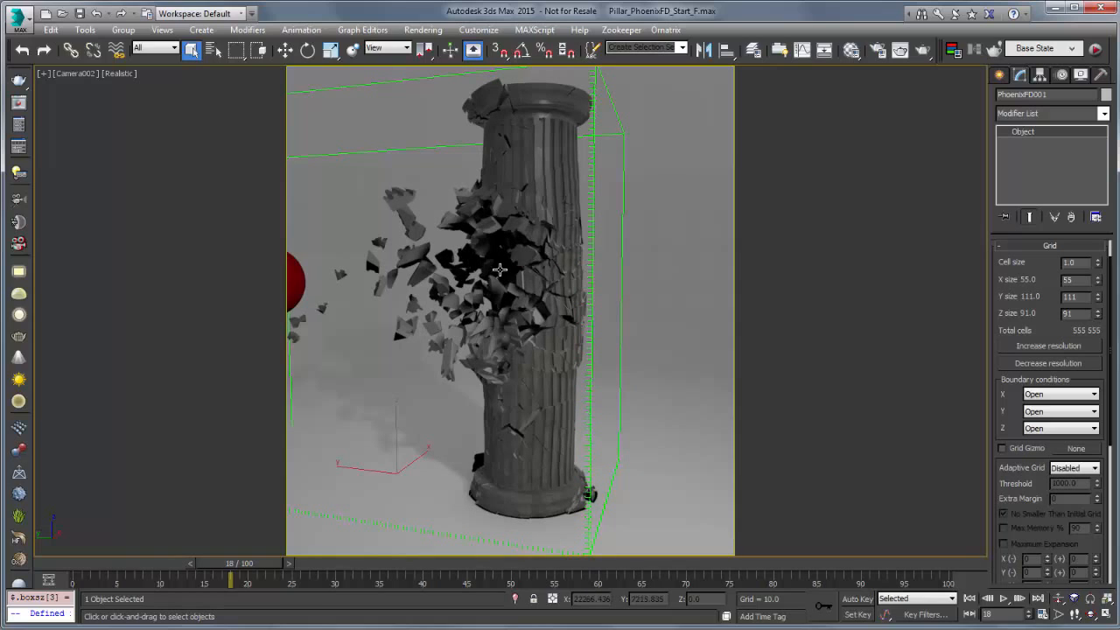
Create a PHXSource helper on the ground beside the pillar in the camera view, just outside the simulator grid.
left_click(1000, 76)
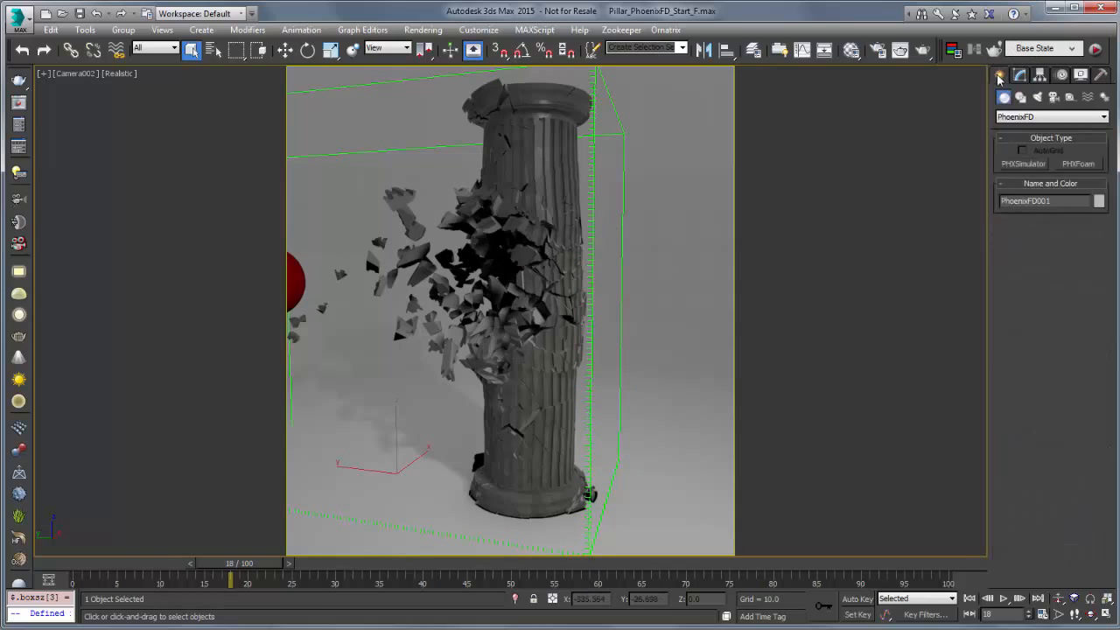
left_click(1070, 96)
left_click(1059, 118)
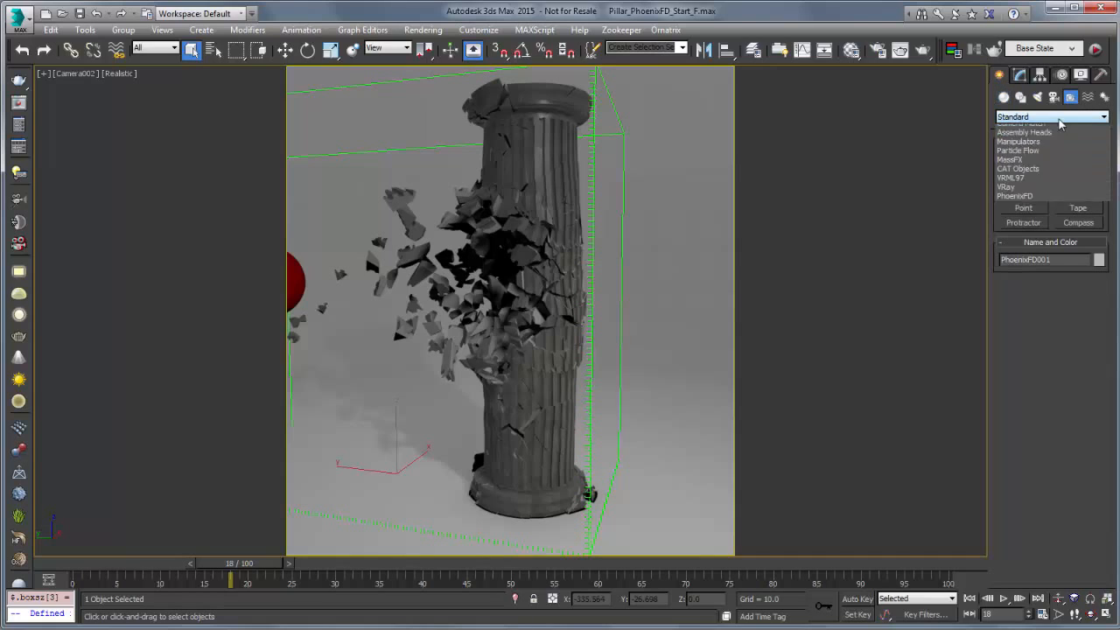
left_click(1028, 216)
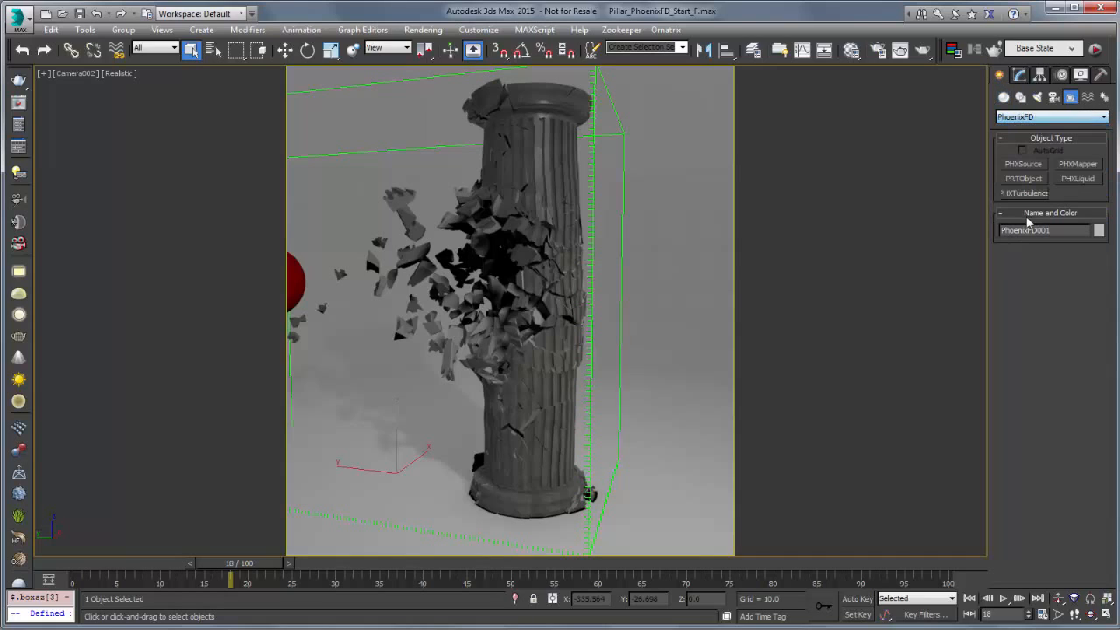
left_click(1025, 164)
left_click_drag(654, 451, 657, 443)
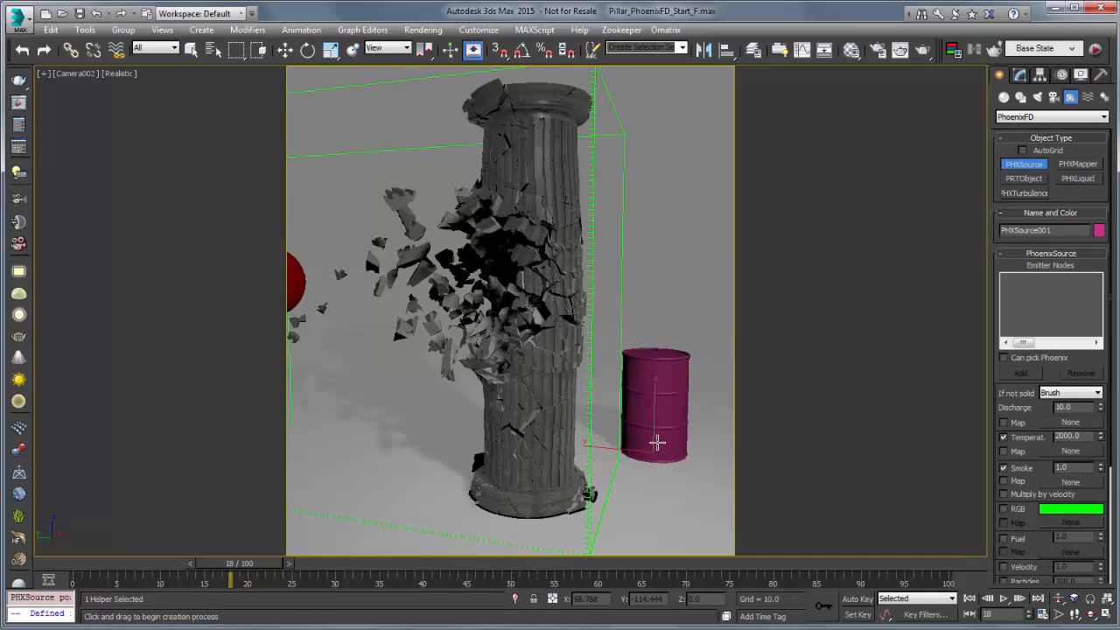
right_click(664, 413)
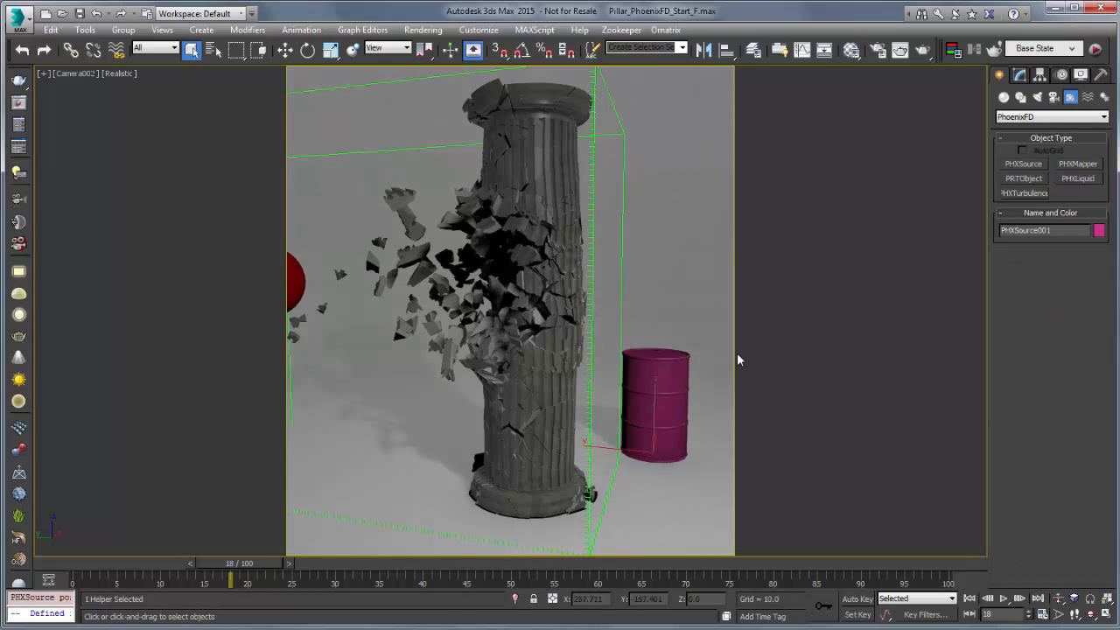
Examine which pillar pieces the Frags selection set contains, and reselect the PHXSource helper.
left_click(684, 49)
left_click(643, 61)
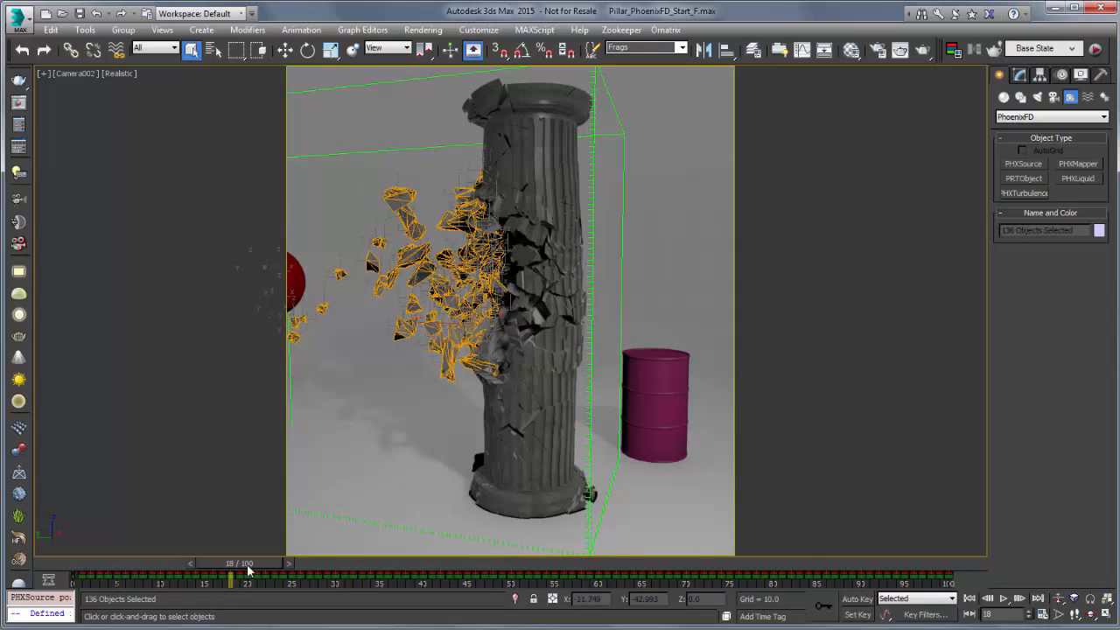
left_click(661, 373)
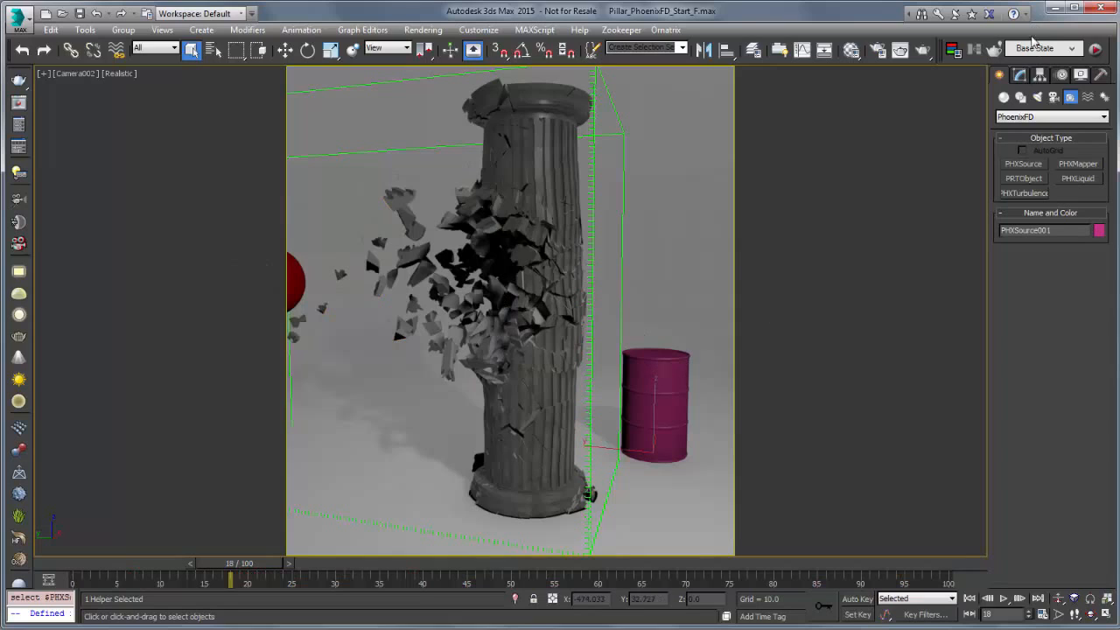
Add all objects in the Frags selection set to the PHXSource helper's emitter nodes.
left_click(1020, 76)
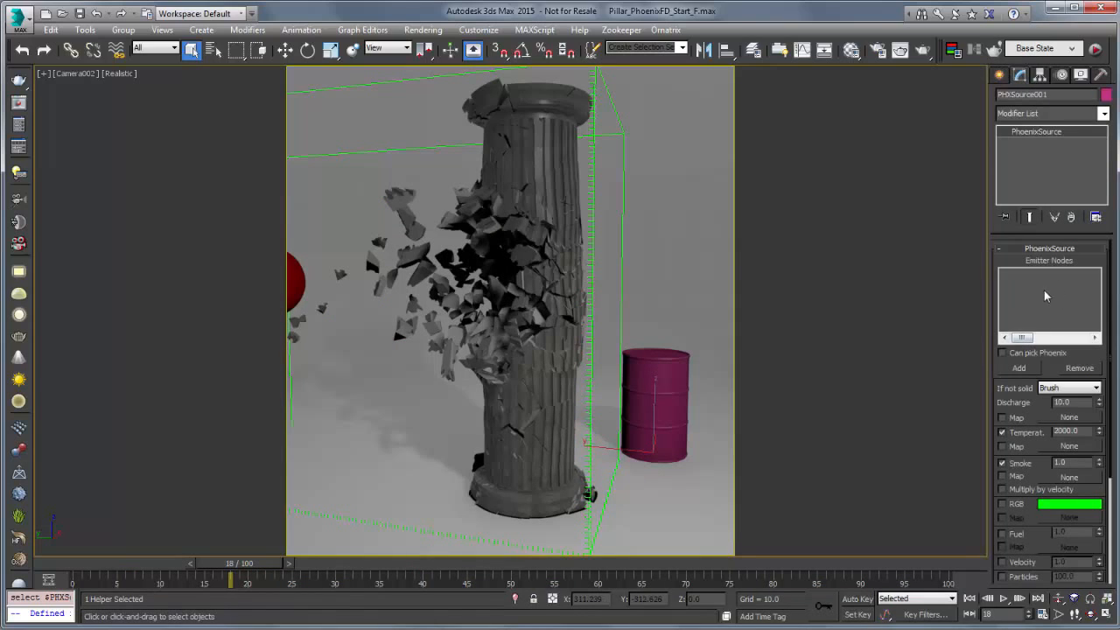
left_click(1021, 369)
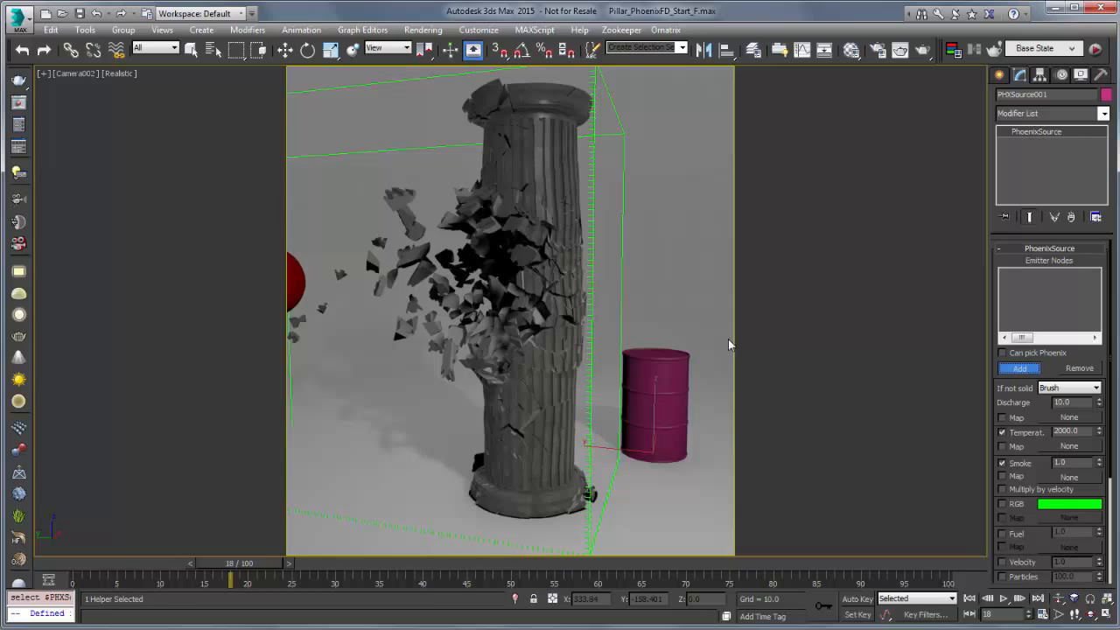
key("h")
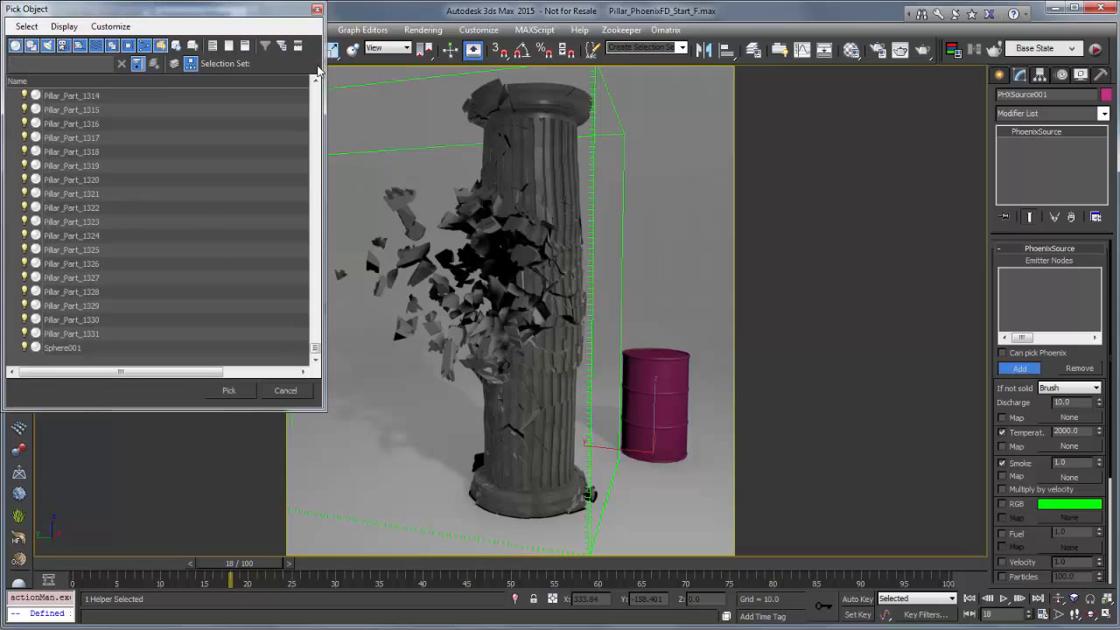
left_click(319, 63)
left_click(267, 82)
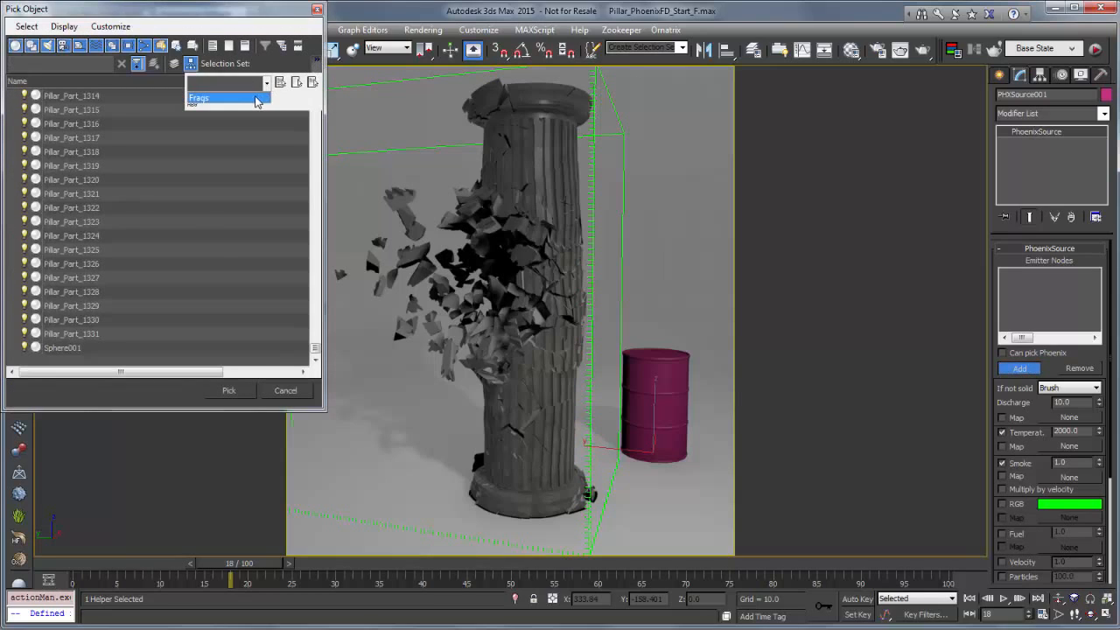
left_click(258, 99)
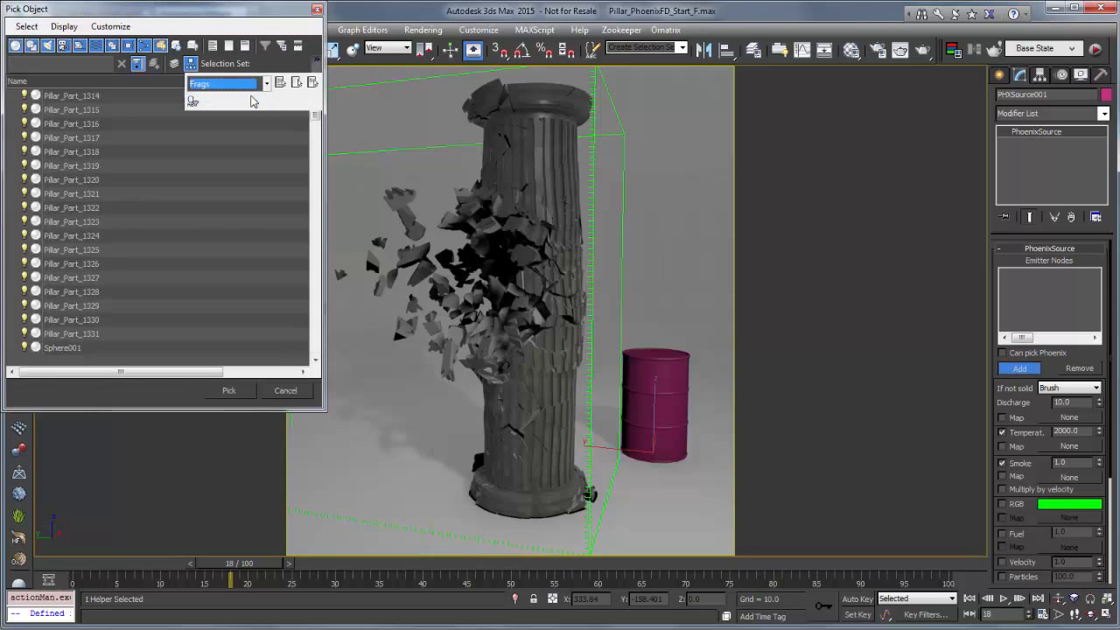
left_click(228, 391)
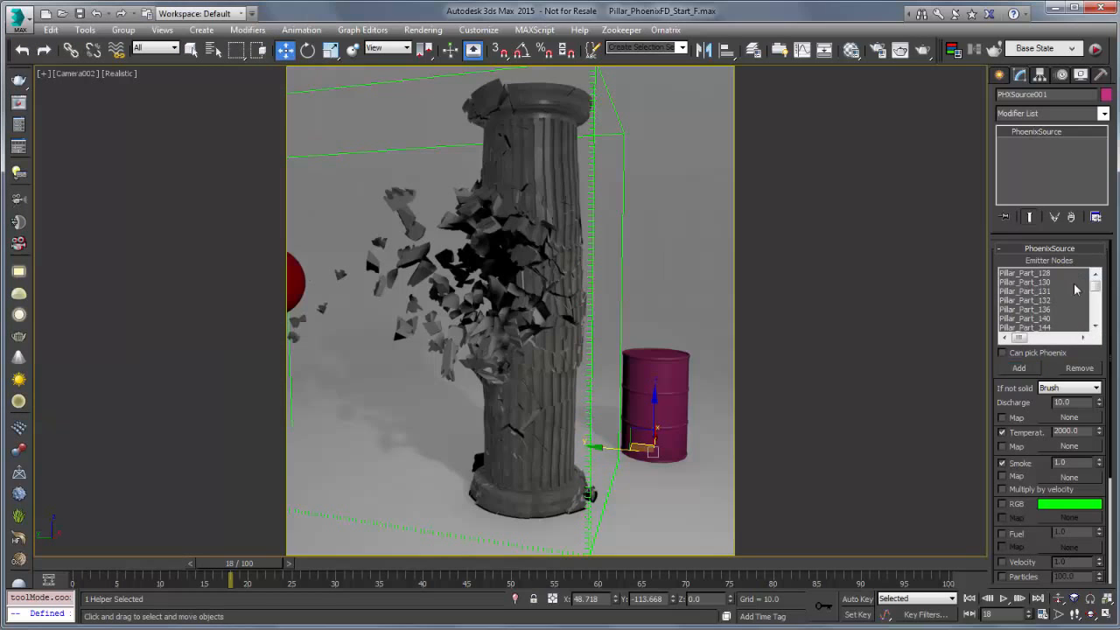
mouse_move(1096, 286)
left_mouse_down()
mouse_move(1096, 316)
mouse_move(1096, 280)
left_mouse_up()
Enable Auto Key at frame 13 and key the source's Discharge at 10.
left_click_drag(1003, 400, 1011, 304)
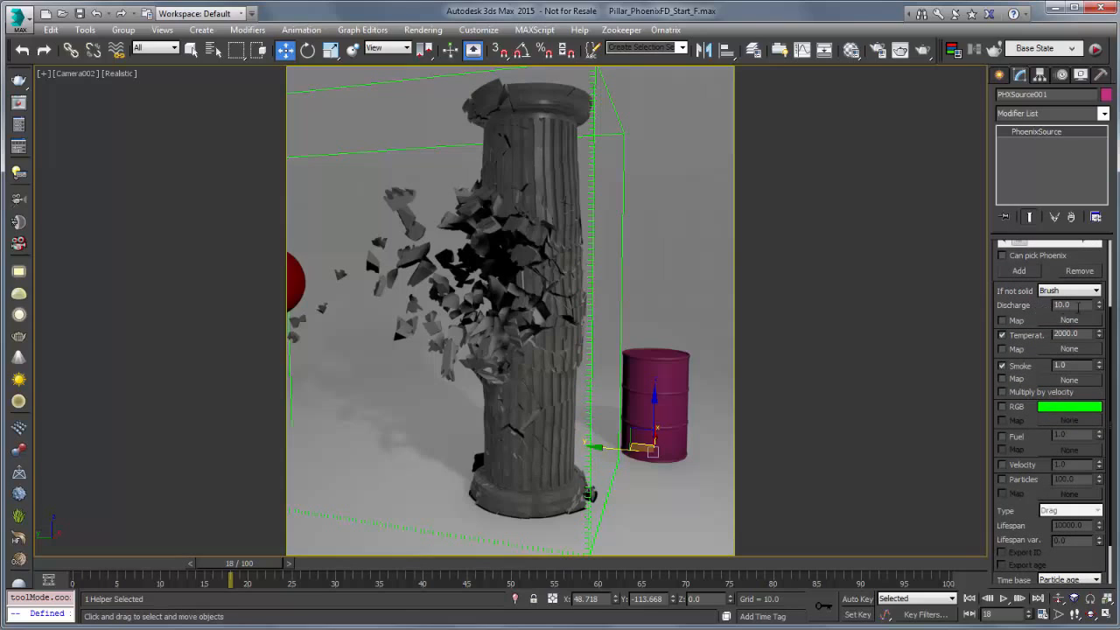
left_click_drag(1085, 305, 1050, 305)
left_click_drag(245, 566, 203, 567)
key("w")
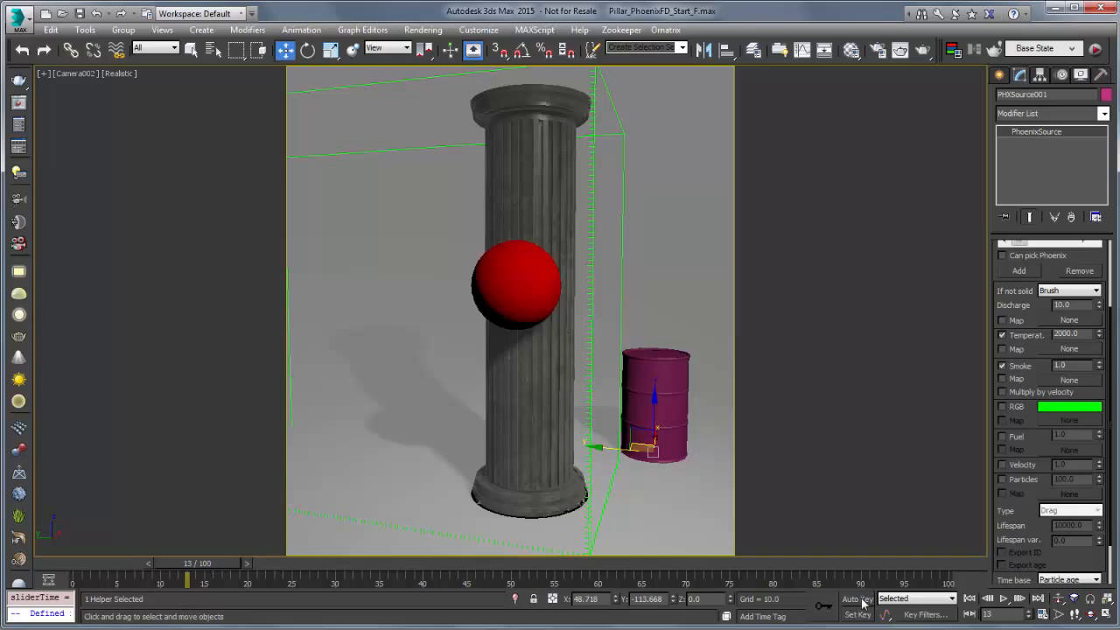
left_click(861, 600)
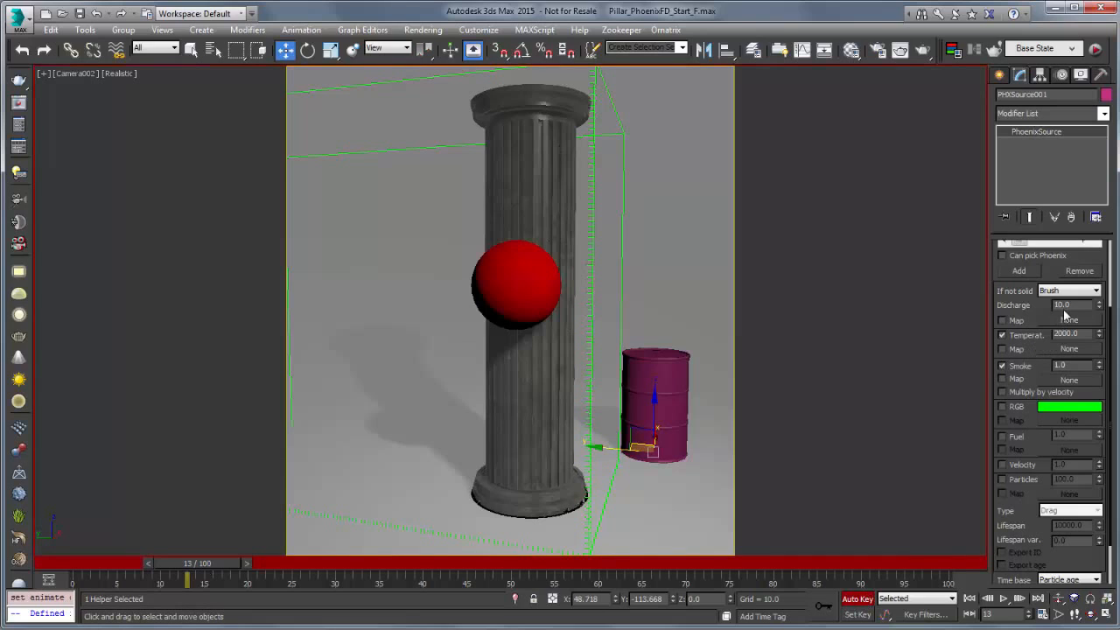
left_click(1100, 308)
left_click_drag(1078, 305, 1034, 305)
type("10")
key("Return")
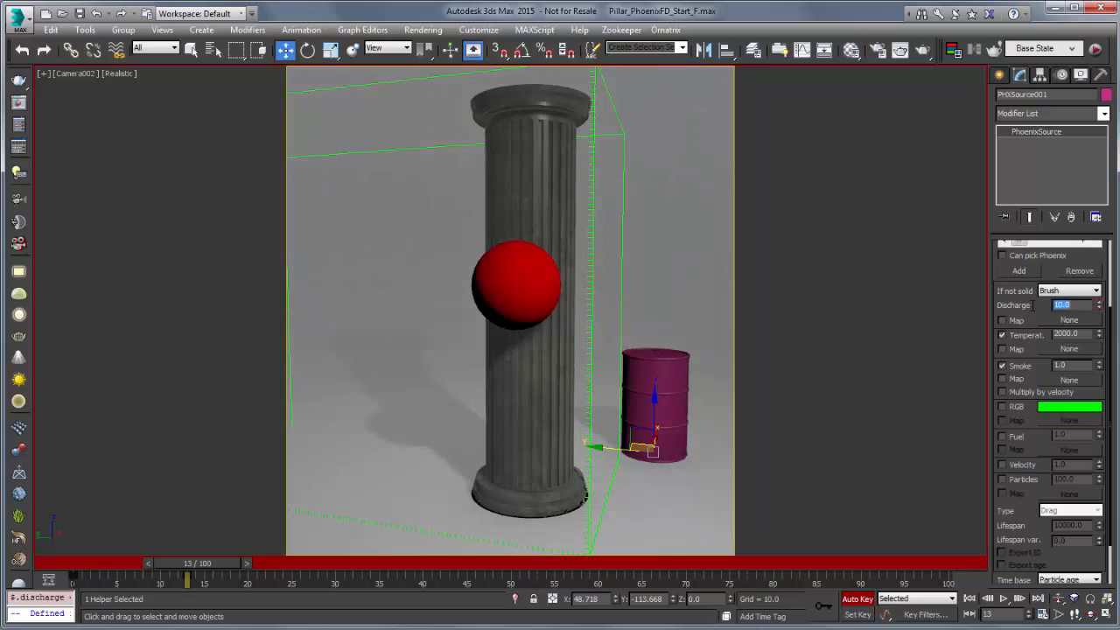
Key the source's Discharge at 0 on frame 12 and scrub back to frame 9.
left_click(147, 565)
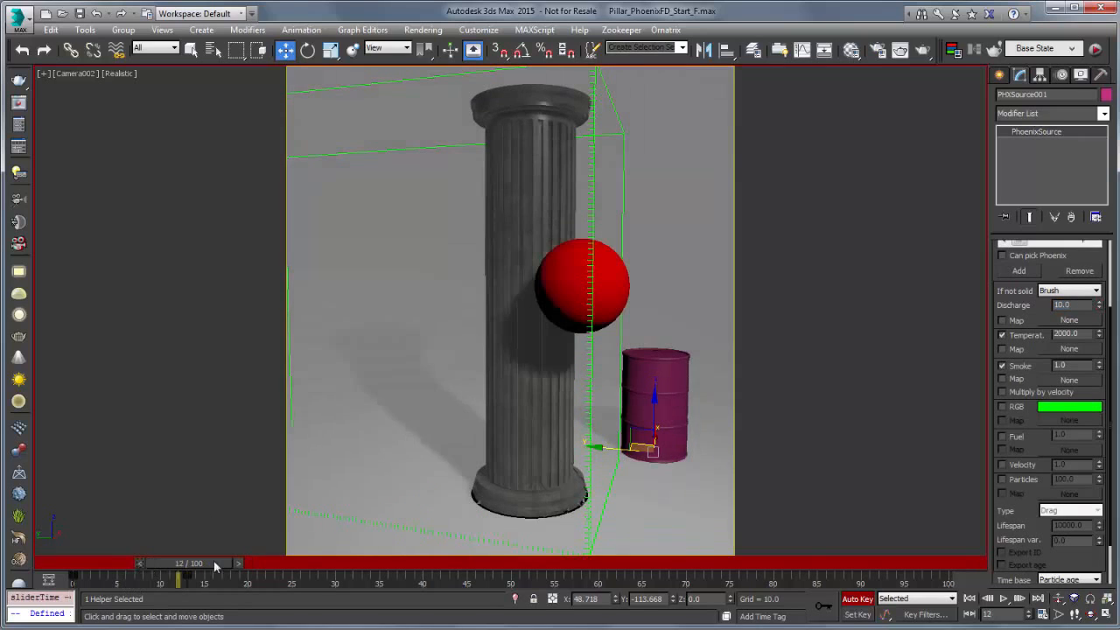
right_click(1099, 307)
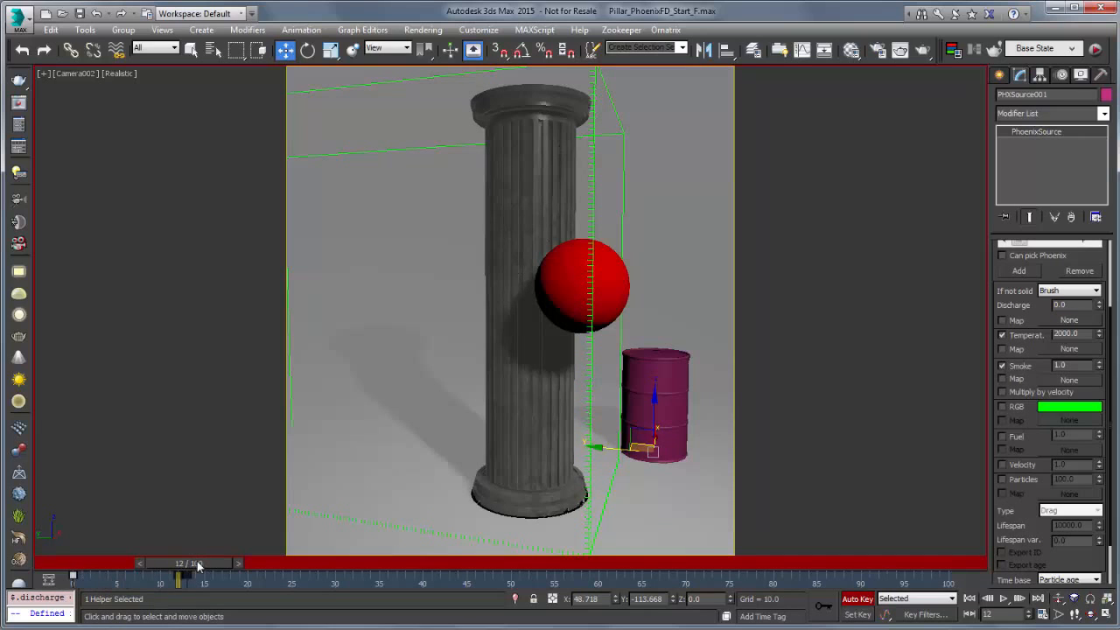
mouse_move(198, 563)
left_mouse_down()
mouse_move(104, 574)
mouse_move(249, 566)
mouse_move(178, 570)
left_mouse_up()
key("w")
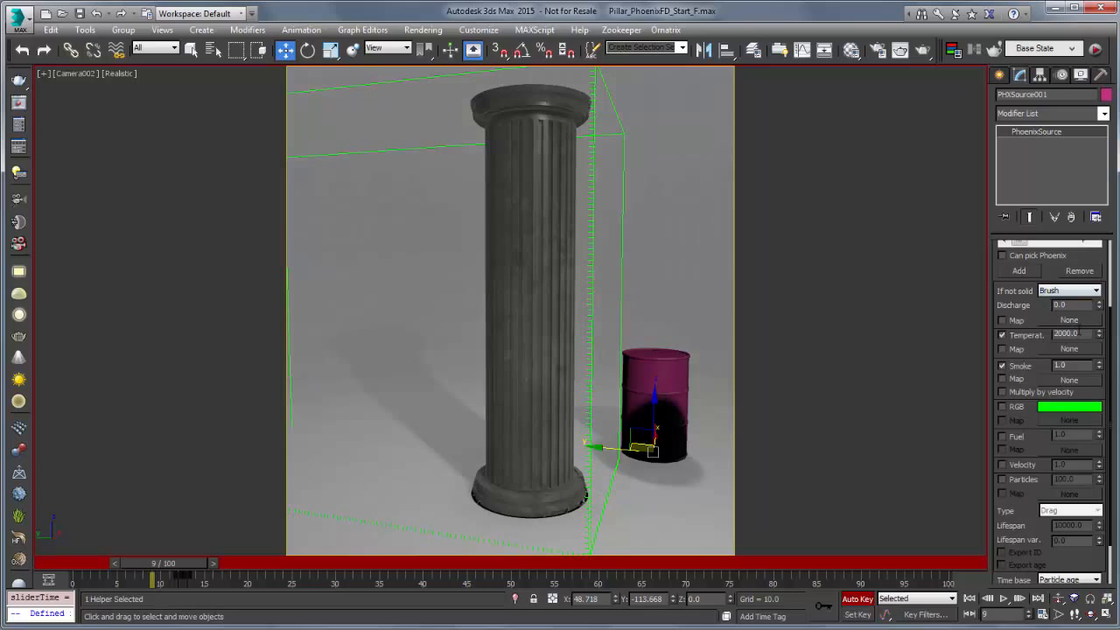
double_click(1083, 335)
type("10")
key("Return")
key("ctrl+z")
Turn off Auto Key and set the source's Temperature to 10.
left_click(869, 600)
double_click(1087, 333)
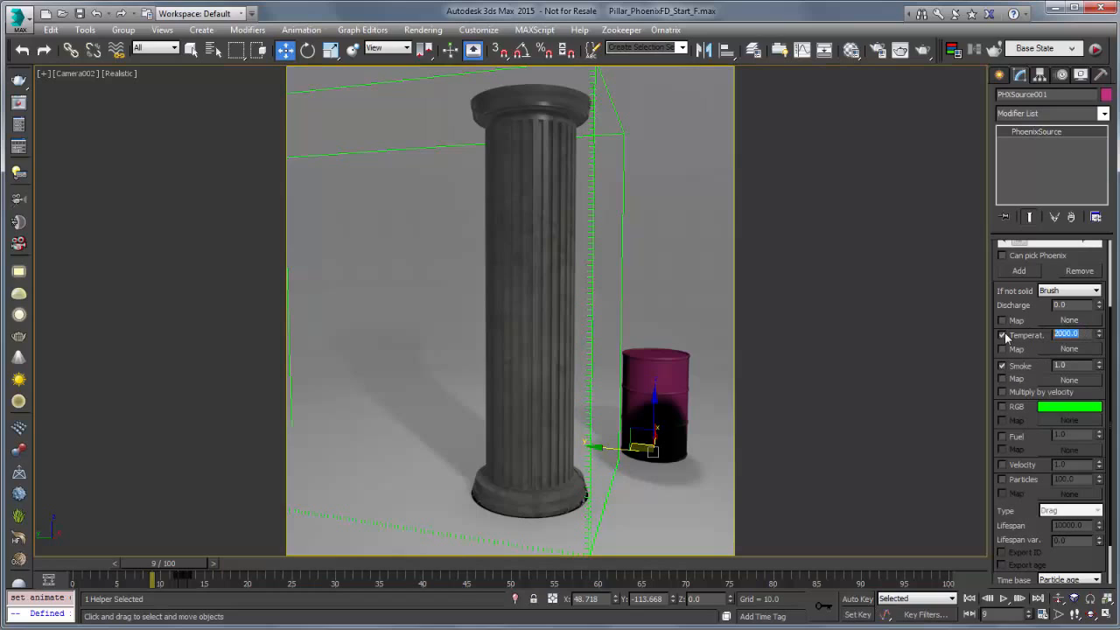
type("10")
key("Return")
Enable the Velocity and Particles outputs of the PHXSource helper.
left_click(1031, 470)
left_click(1033, 465)
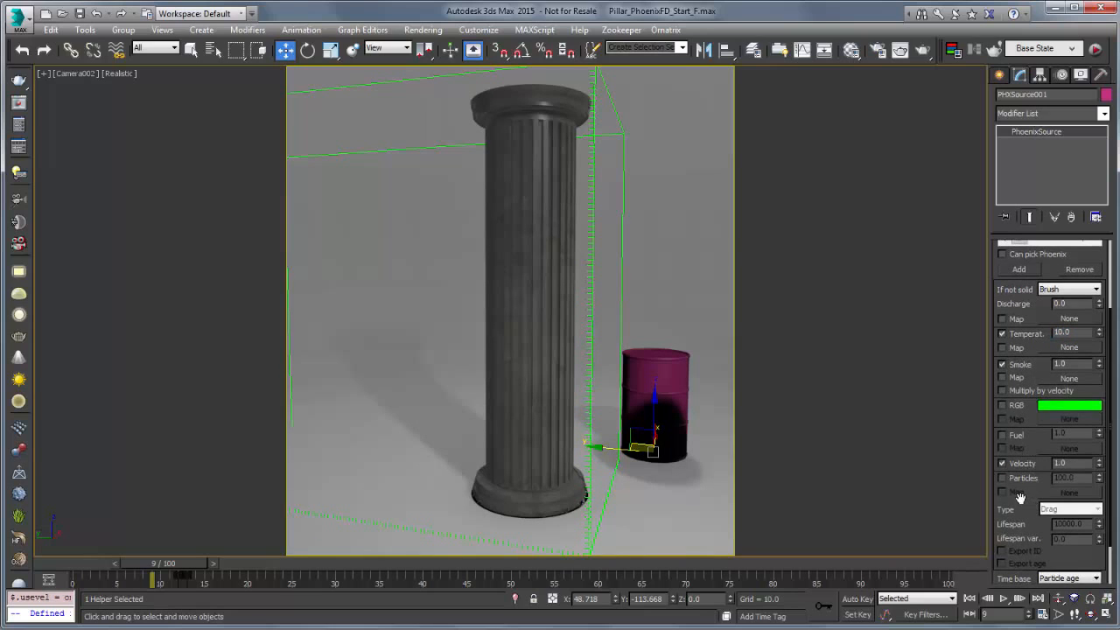
left_click_drag(1021, 499, 1031, 395)
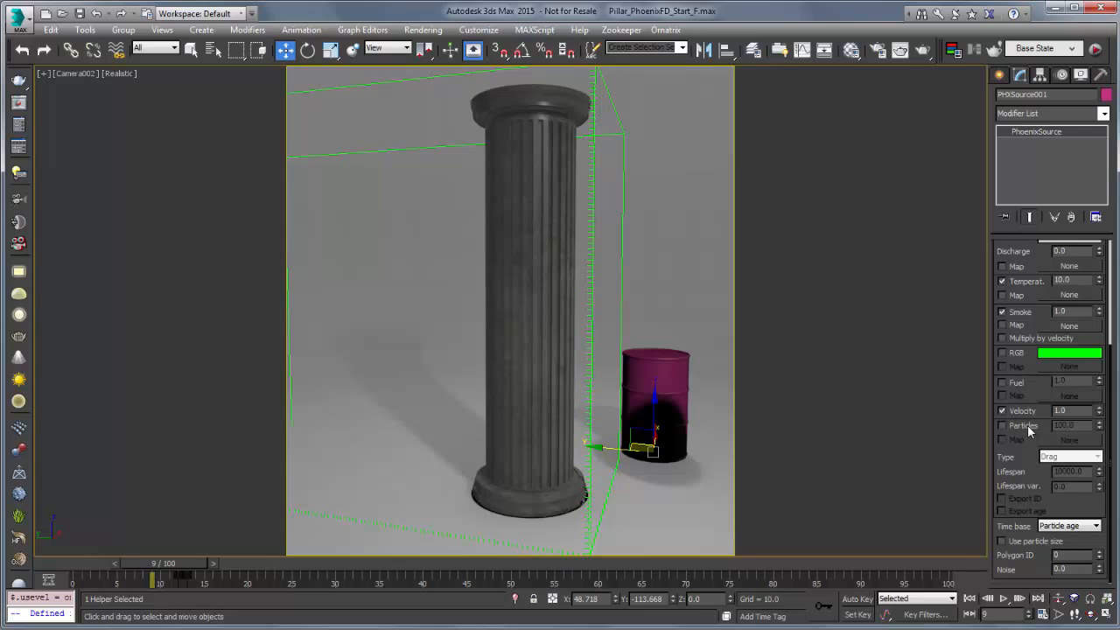
left_click(1029, 428)
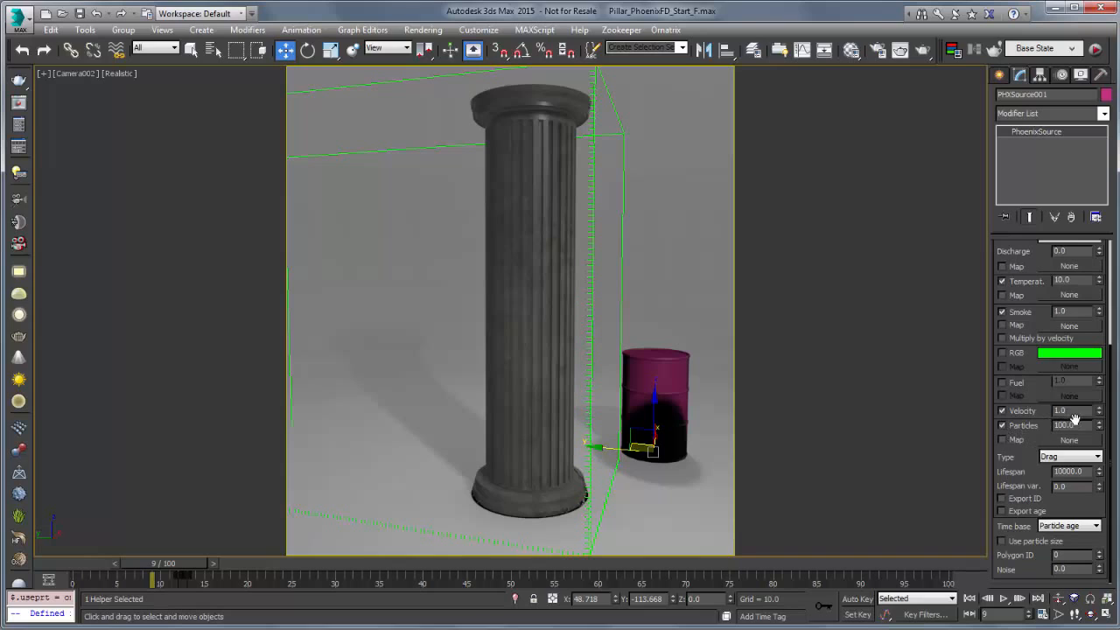
Review the PHXSource's emitter node list and its Discharge, Temperature, Smoke, Velocity and Particles settings.
left_click_drag(1078, 426, 1002, 426)
scroll(1008, 255, "up", 3)
scroll(1031, 335, "down", 1)
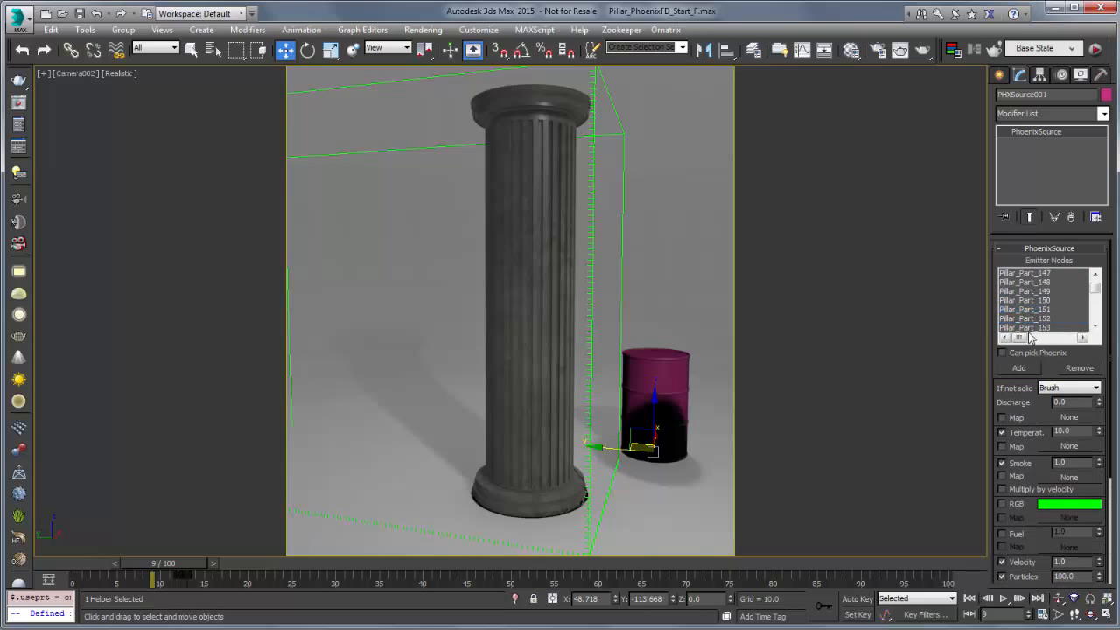
left_click(1041, 326)
left_click_drag(1099, 294, 1096, 275)
left_click(1022, 273)
scroll(1002, 404, "down", 4)
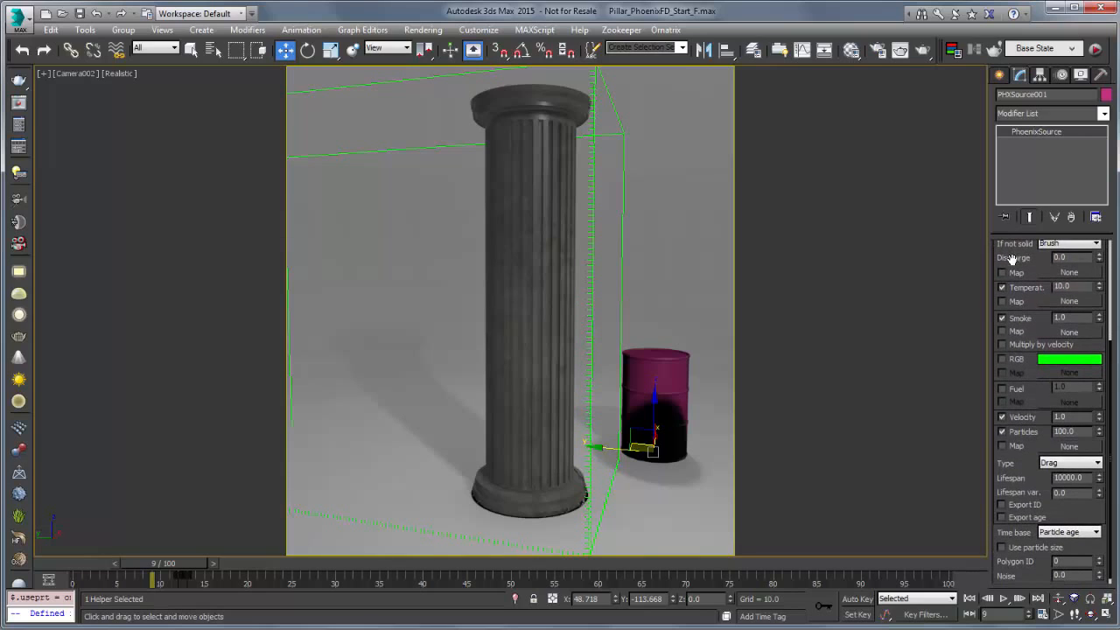
double_click(1083, 432)
left_click(1001, 287)
scroll(1000, 492, "up", 5)
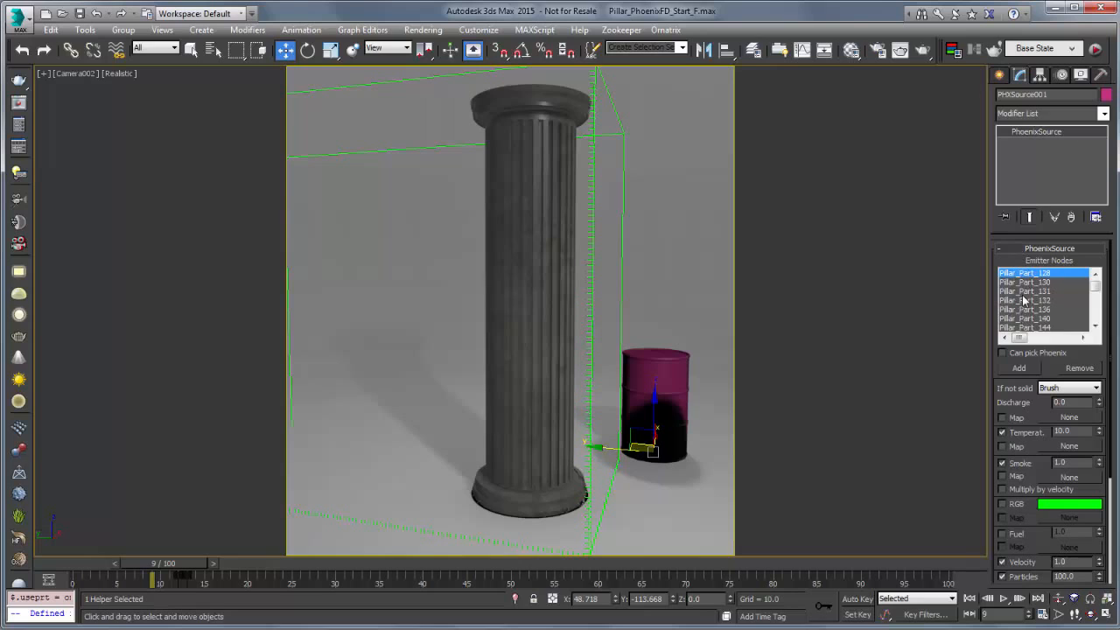
left_click_drag(1013, 402, 1013, 283)
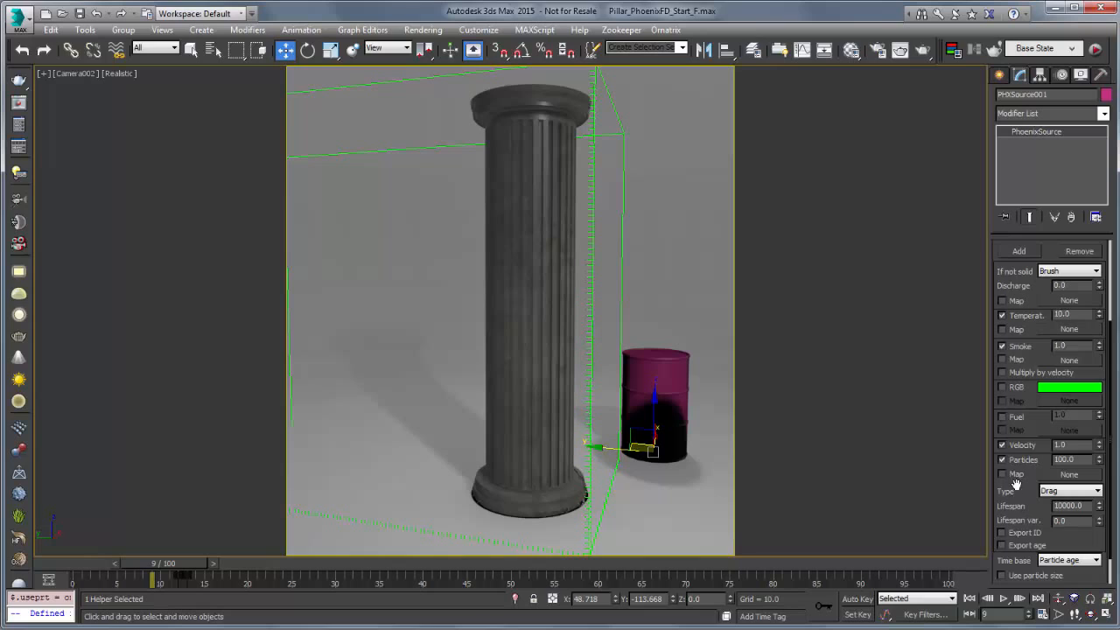
scroll(1017, 500, "down", 1)
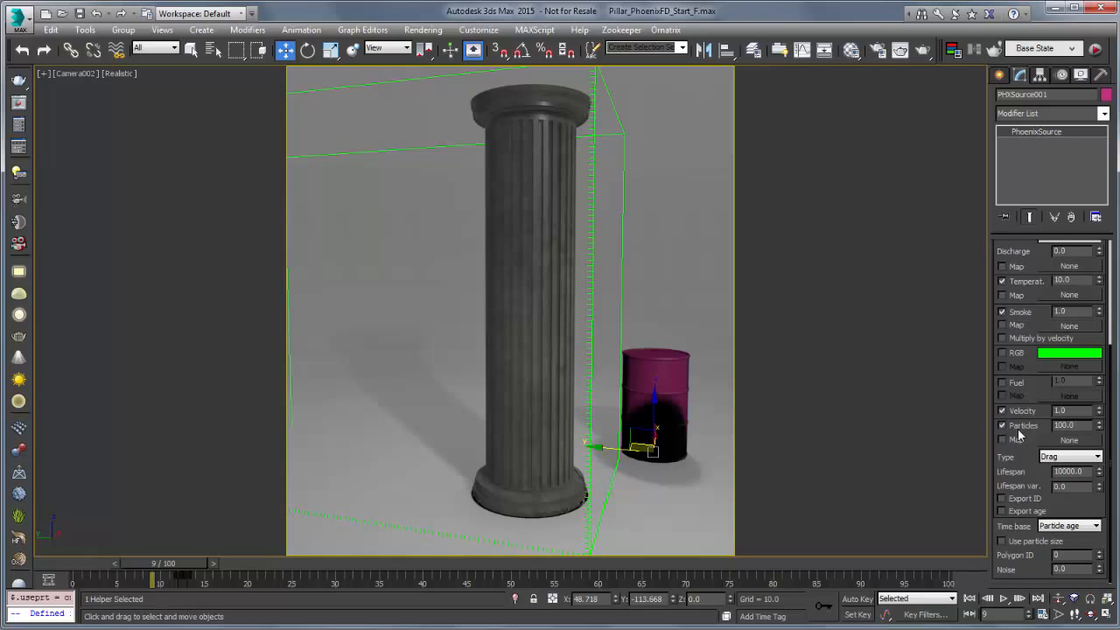
Open Zookeeper, enlarge its layer list, collapse the Set layer and select PhoenixFD001.
left_click(621, 29)
left_click(626, 46)
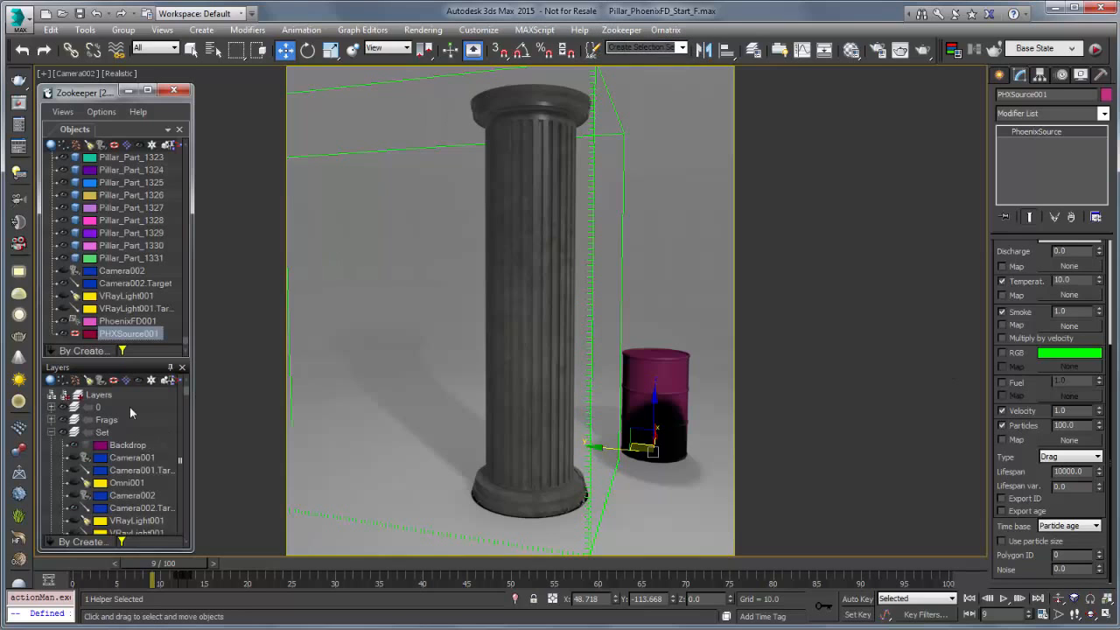
left_click_drag(123, 359, 123, 255)
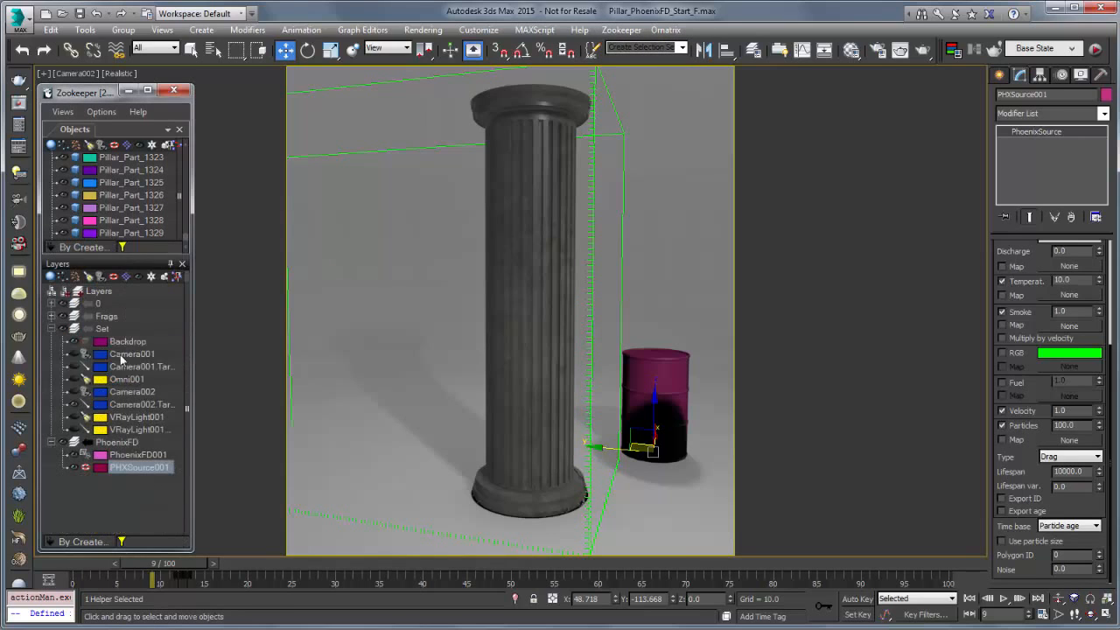
left_click(51, 329)
left_click(137, 355)
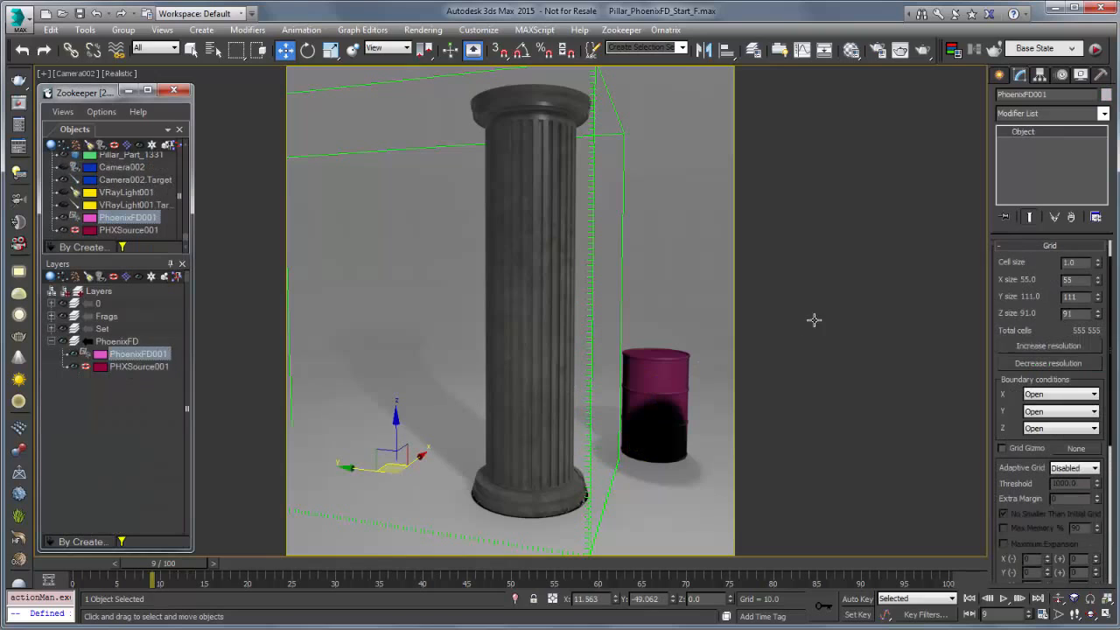
In the simulator's Preview settings, set the Liquid/Temperature thresholds to 10 and 1 and disable As fire.
left_click_drag(1013, 313, 998, 328)
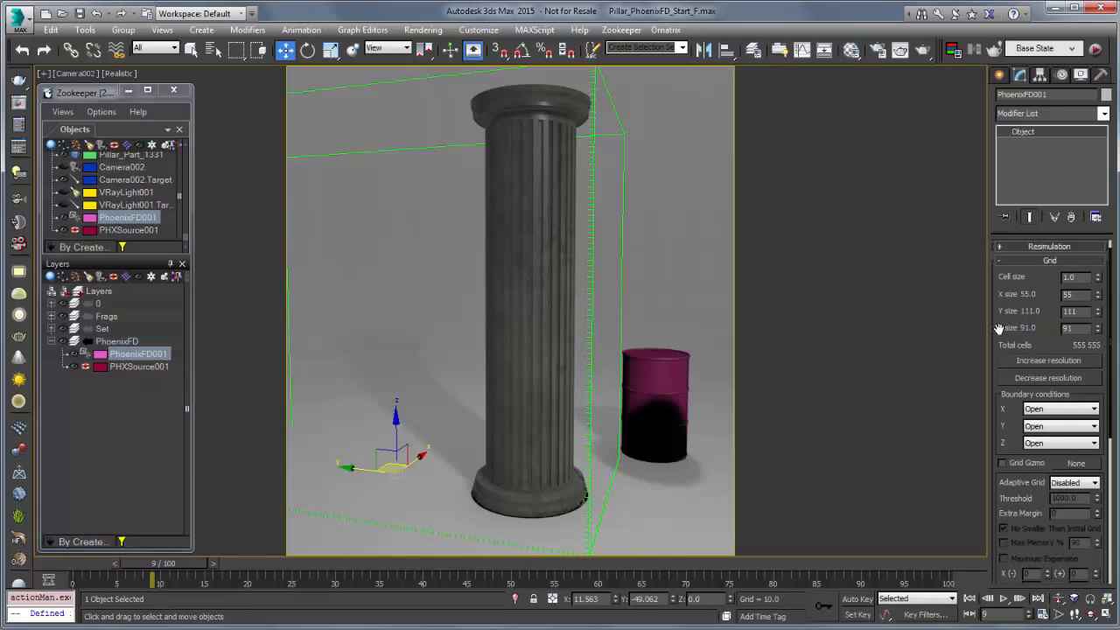
right_click(999, 328)
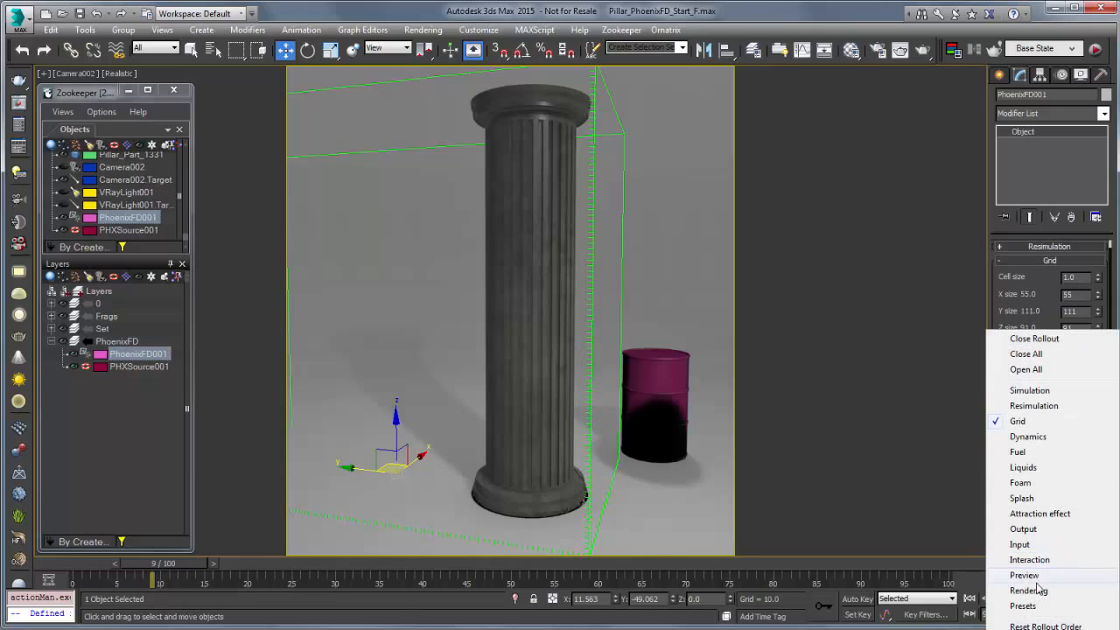
left_click(1032, 575)
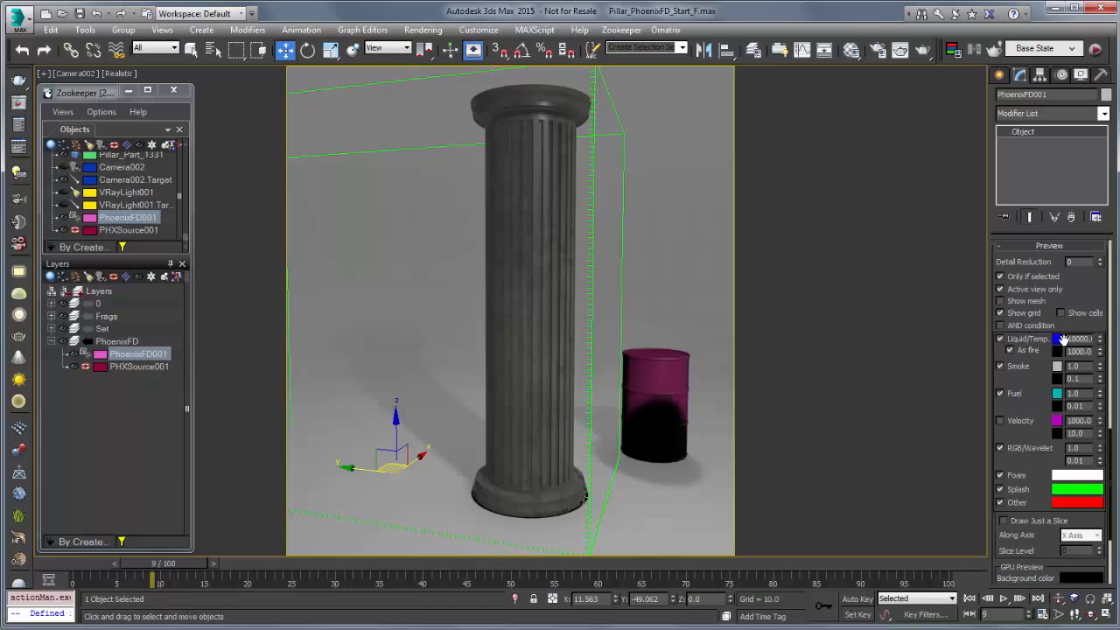
double_click(1068, 339)
key("BackSpace")
key("Return")
double_click(1069, 351)
key("BackSpace")
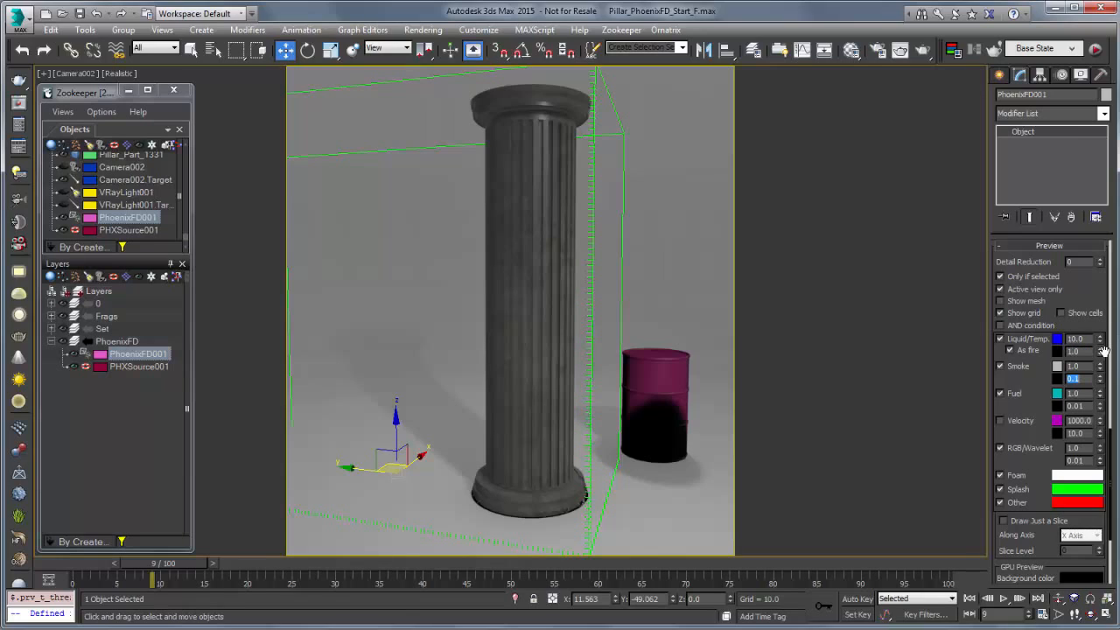
left_click(1011, 350)
left_click_drag(1082, 365, 1023, 367)
Change the preview colour of Other particles to yellow-green (175, 233, 0).
left_click(1078, 504)
left_click_drag(346, 109, 308, 101)
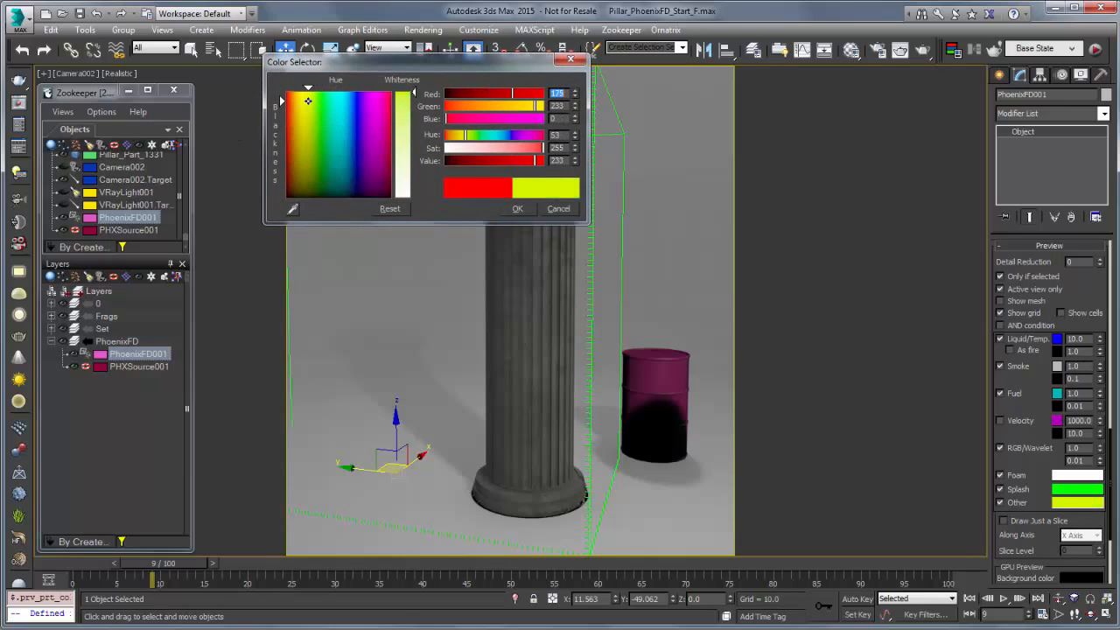
left_click(517, 209)
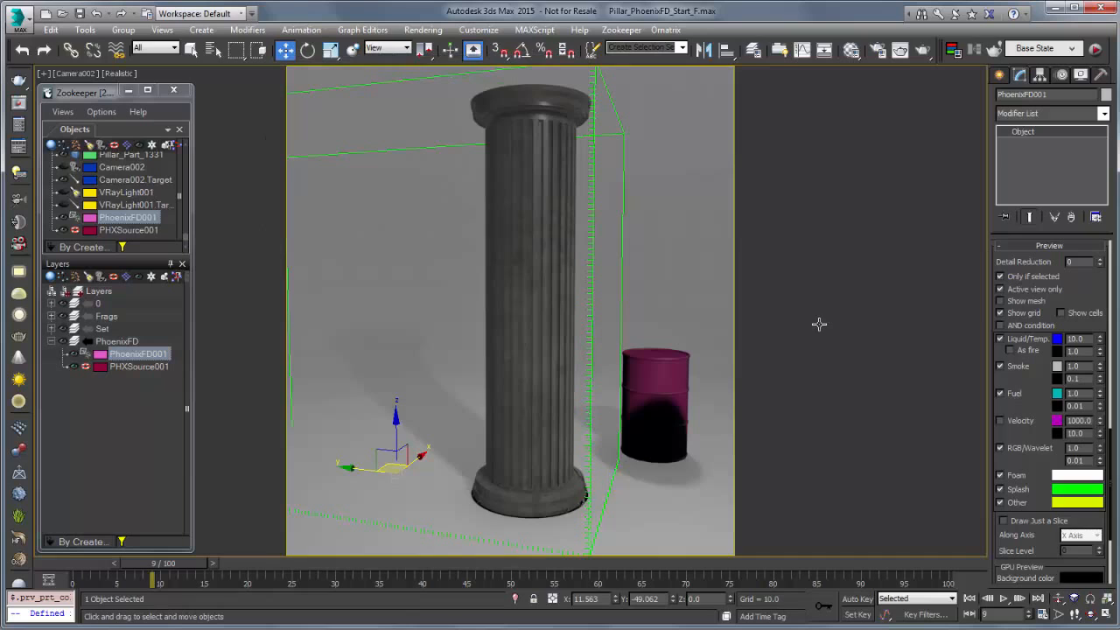
Run the PhoenixFD simulation, stop it at frame 22 and set its Start Frame to 10.
right_click(1004, 253)
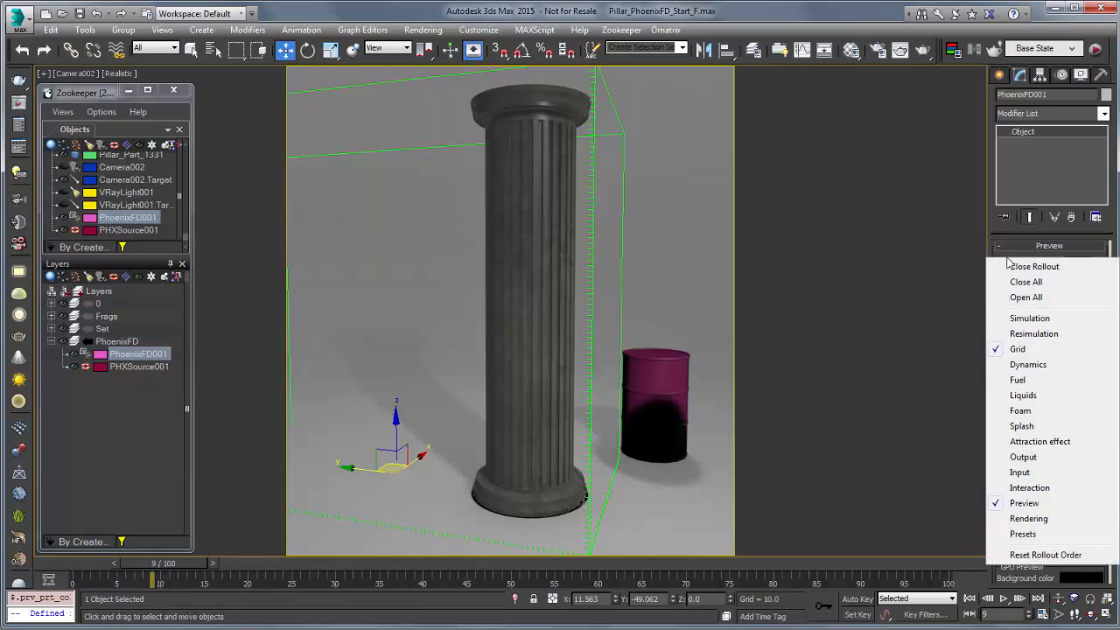
left_click(1037, 318)
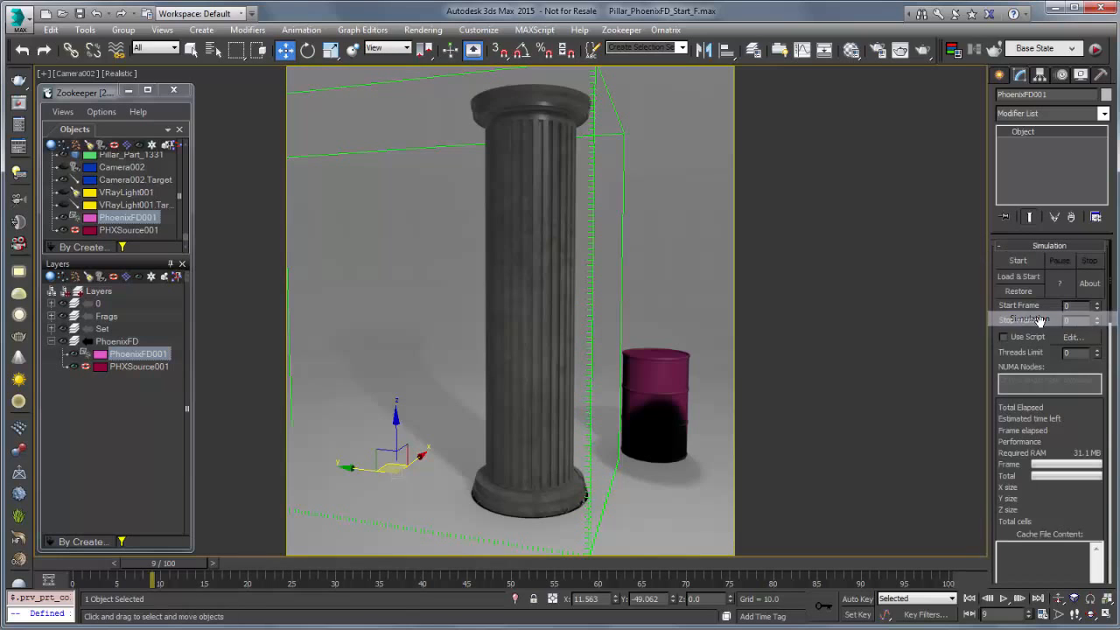
left_click(1017, 260)
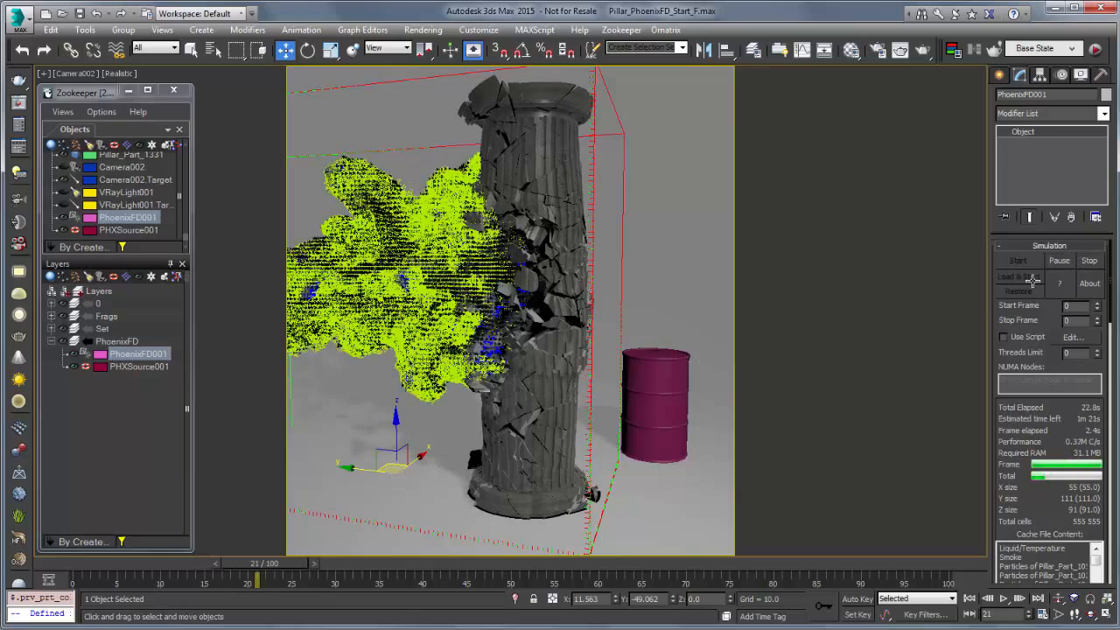
left_click(1090, 262)
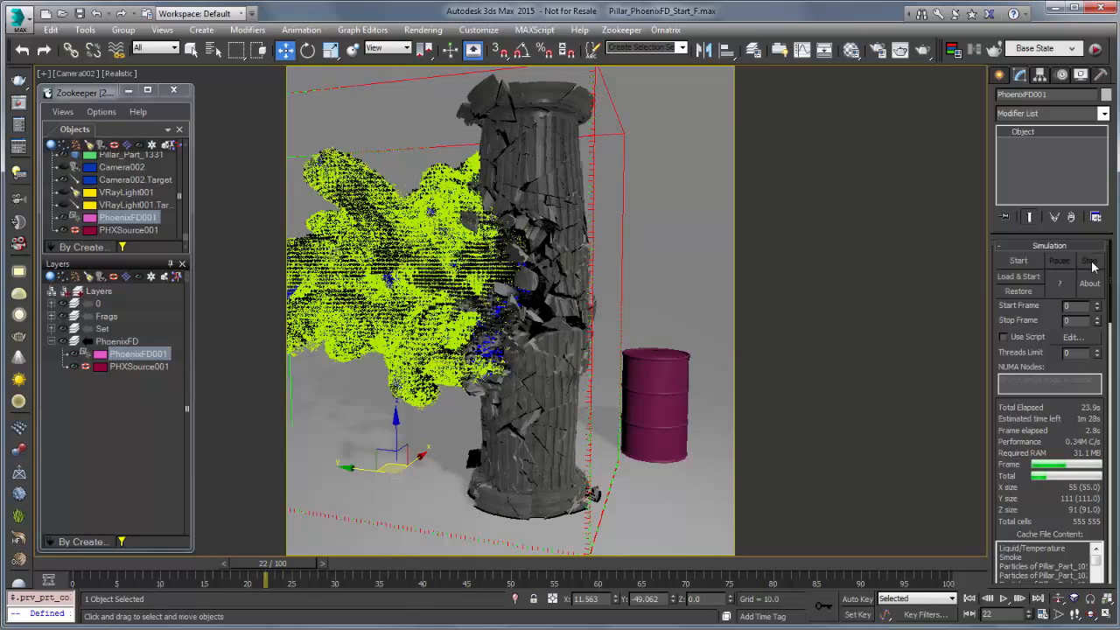
double_click(1071, 306)
key("Return")
Toggle the viewport preview of Other particles on and off, leaving it disabled.
right_click(1014, 443)
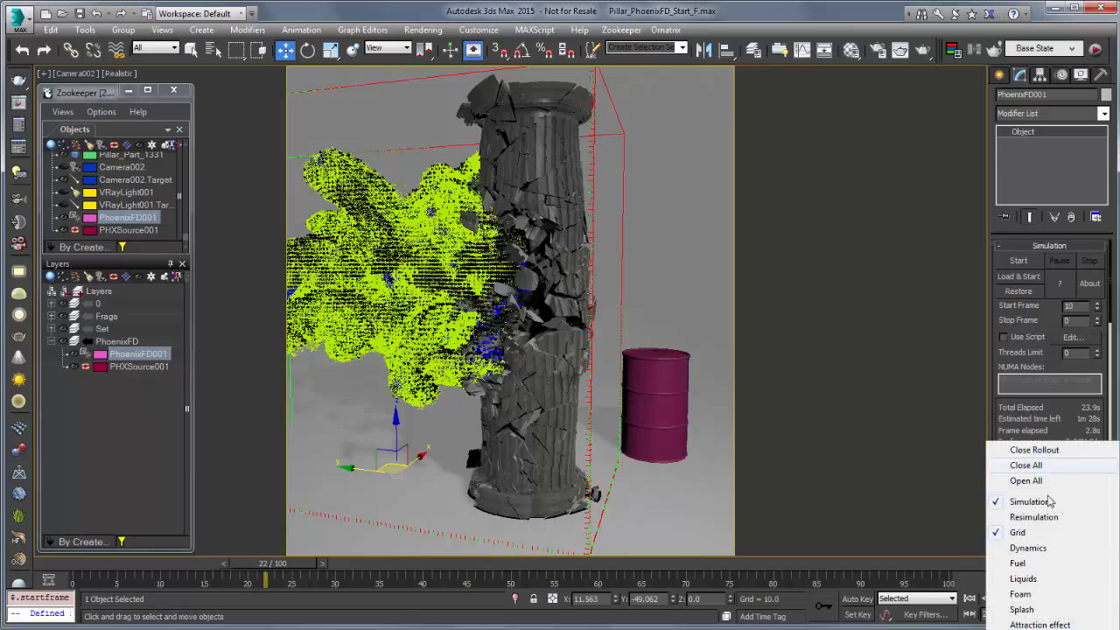
left_click(1056, 628)
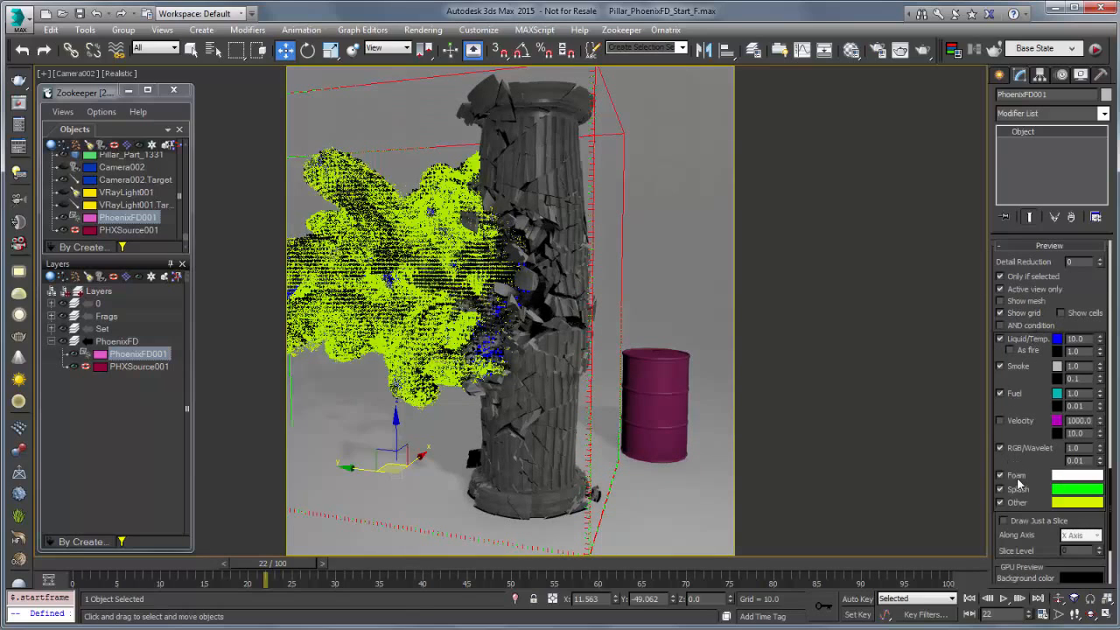
left_click(1018, 505)
left_click(1019, 505)
left_click(1018, 505)
left_click(1019, 505)
left_click(1019, 505)
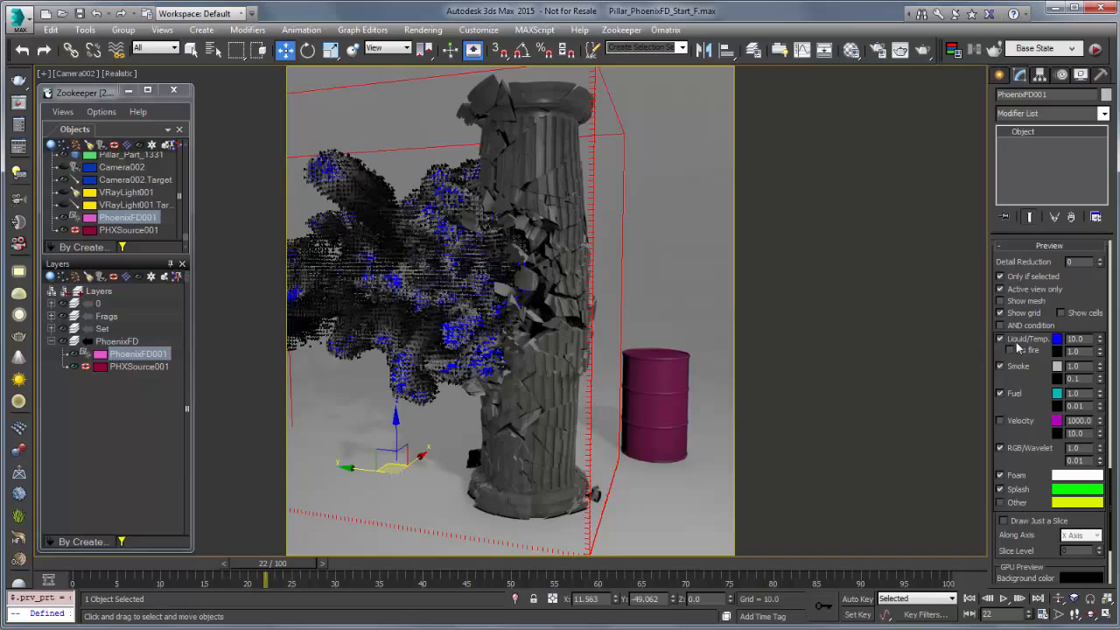
Compare the Liquid/Temperature and Smoke previews by toggling them, leave both enabled, and render frame 22.
left_click(1017, 345)
left_click(1017, 347)
left_click(1018, 345)
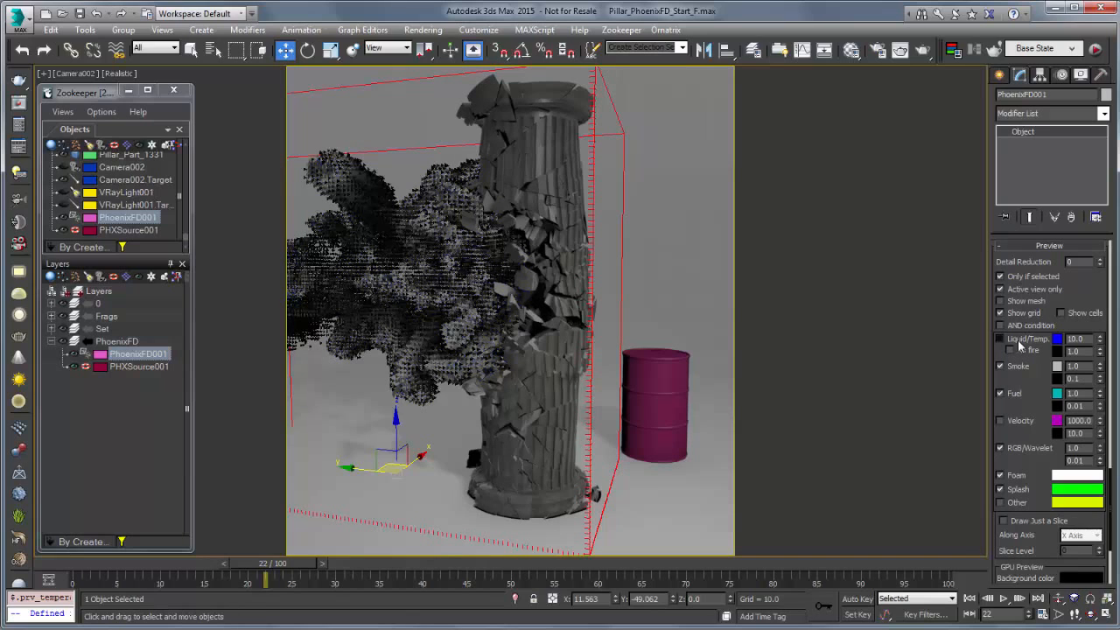
left_click(1015, 369)
left_click(1015, 368)
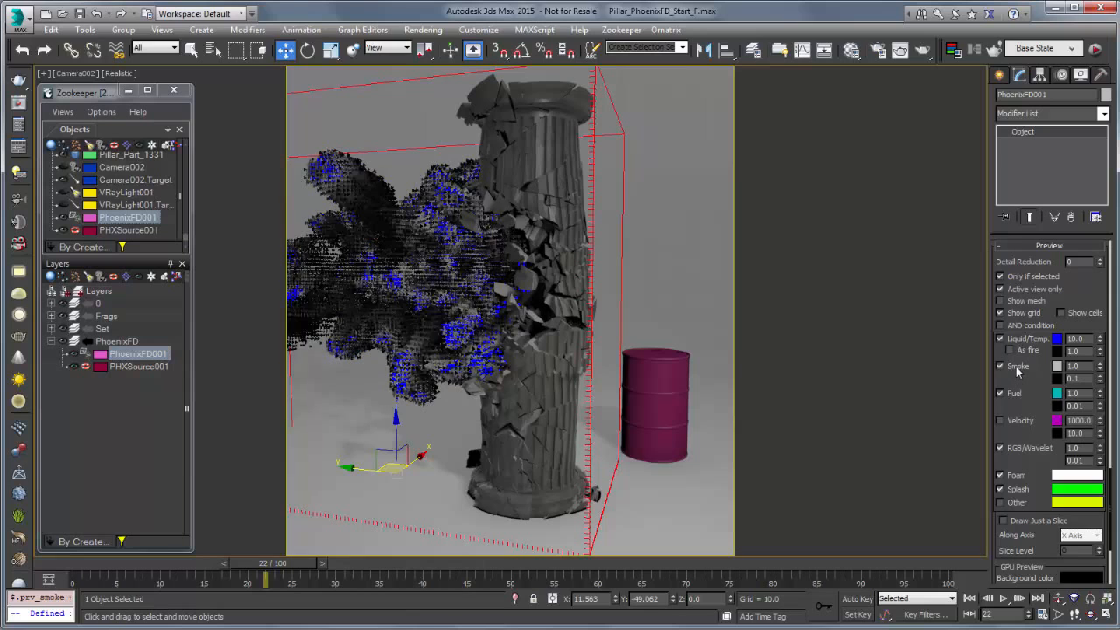
left_click(923, 50)
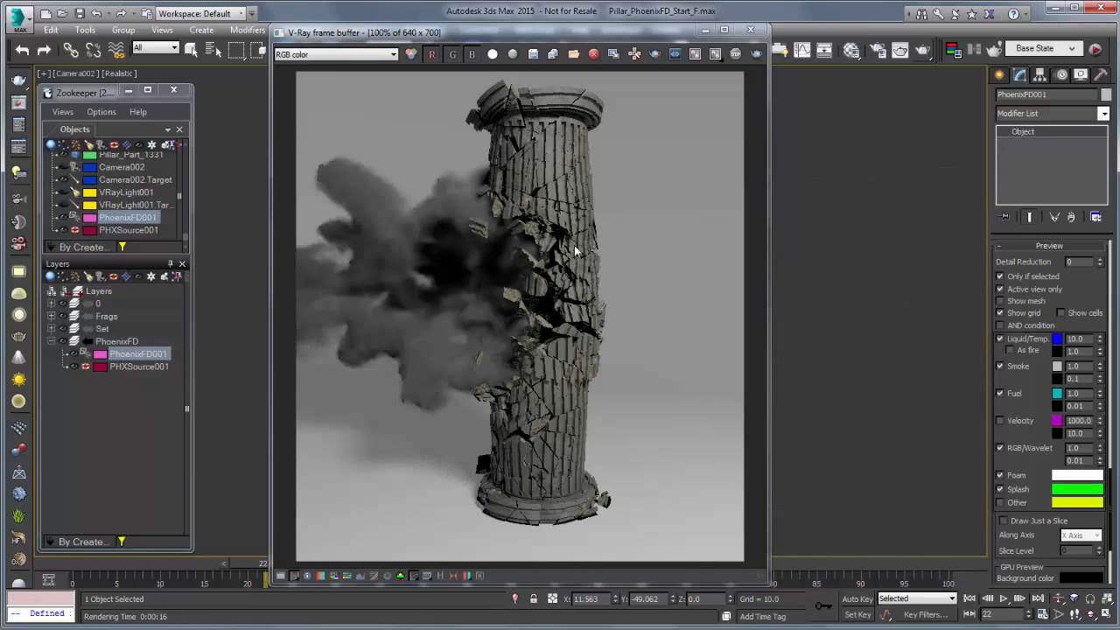
Open the simulator's Colors and Transparency render parameters and set the Fire's Based on option to Disabled.
right_click(1067, 299)
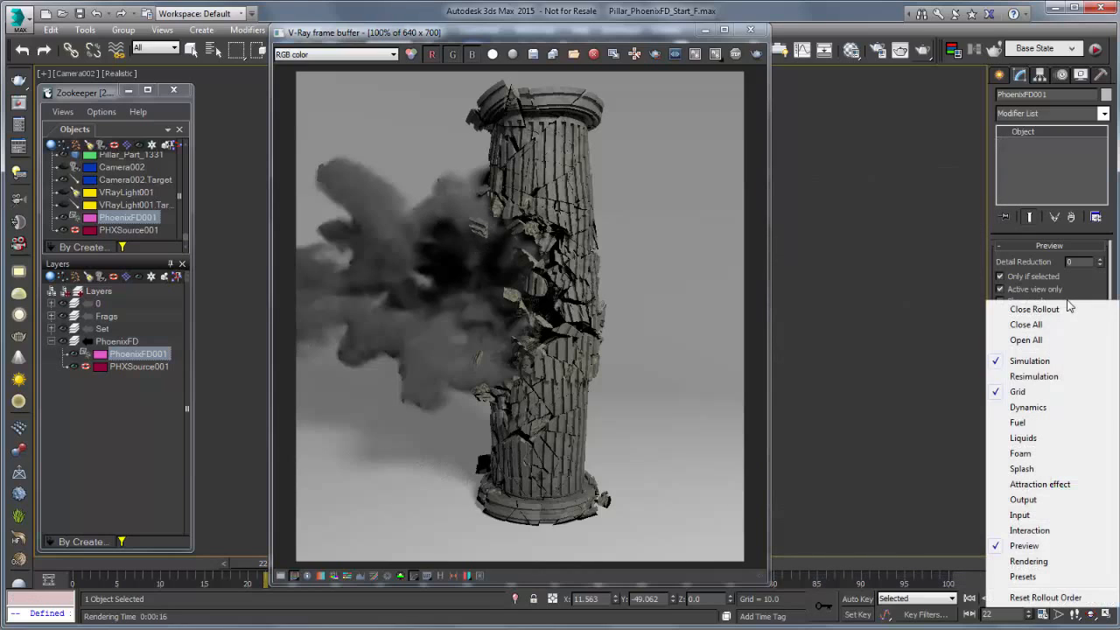
left_click(1043, 565)
left_click(1024, 566)
left_click_drag(342, 153, 880, 80)
left_click(855, 119)
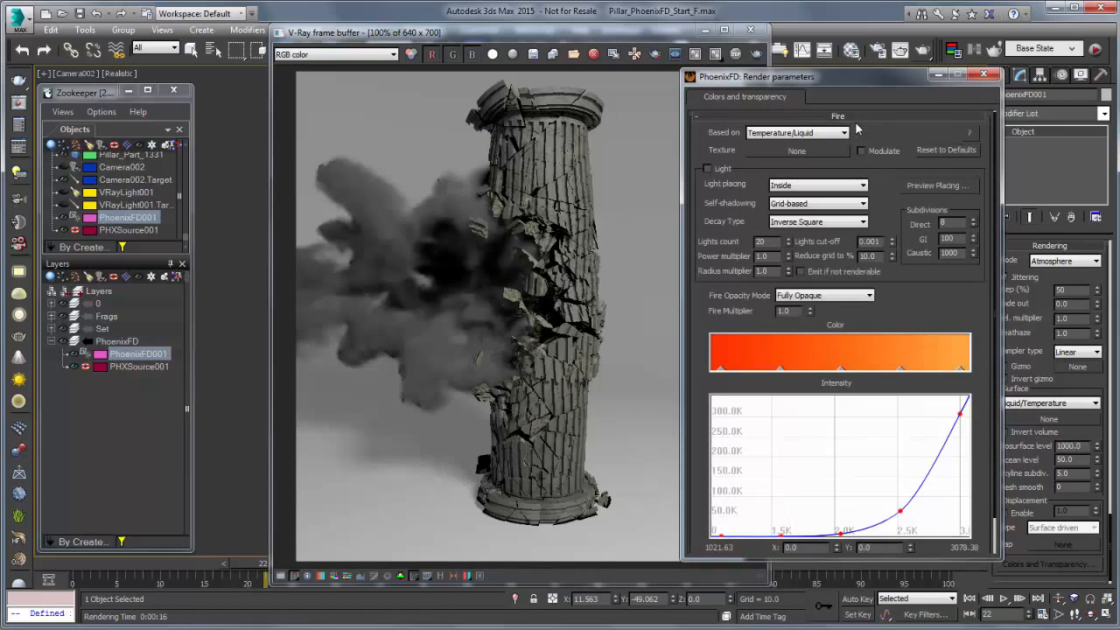
left_click(825, 133)
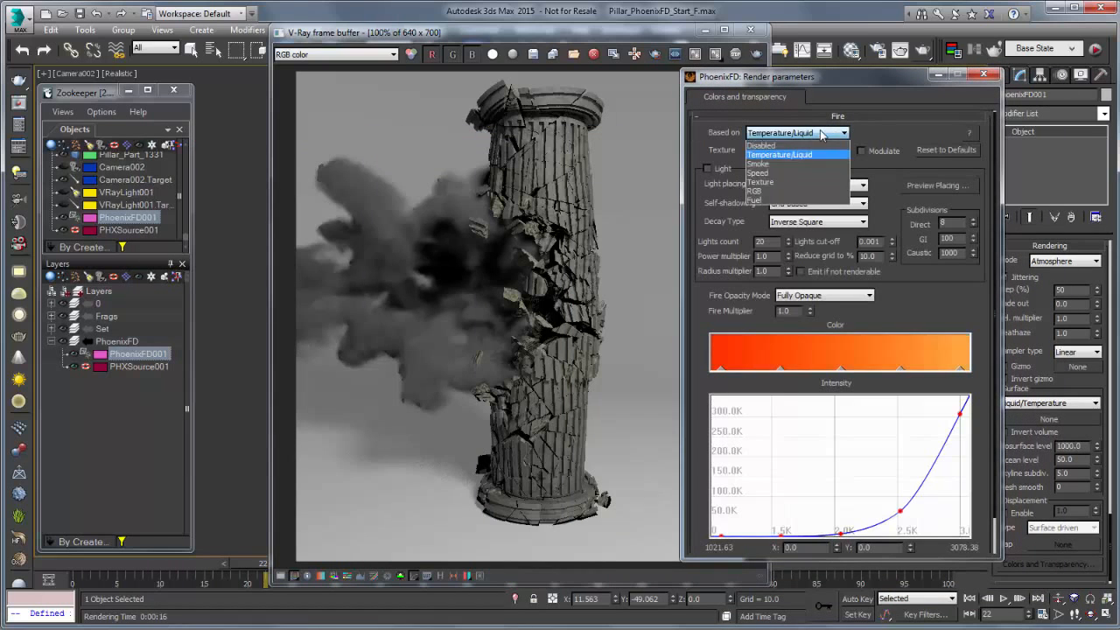
left_click(779, 146)
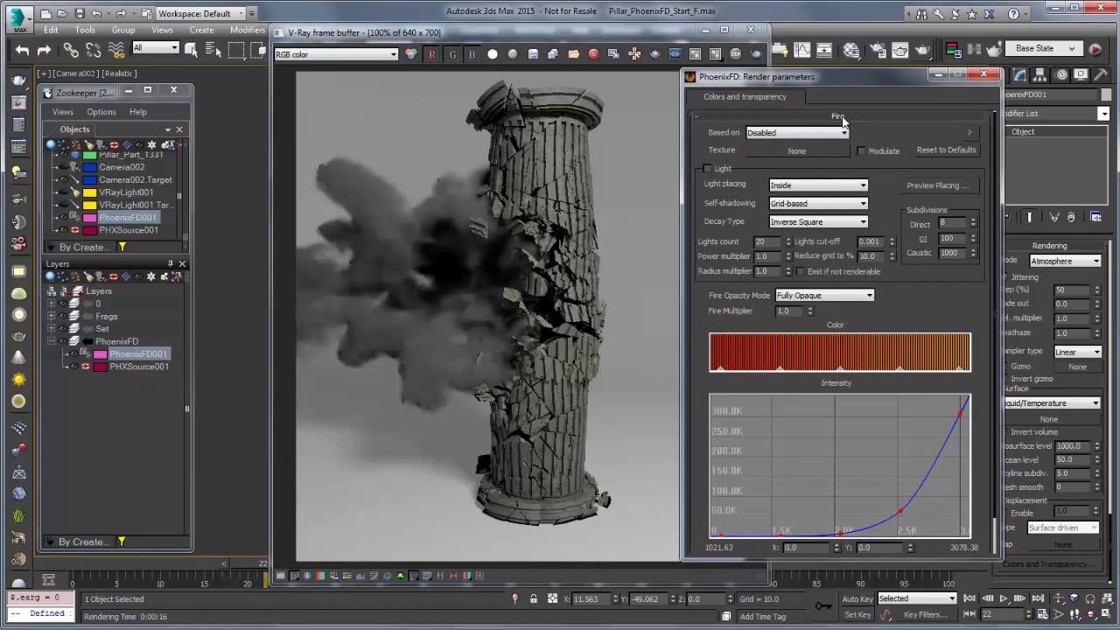
Set the smoke's constant colour to a warm grey (90, 88, 74) and render the frame again.
left_click(840, 118)
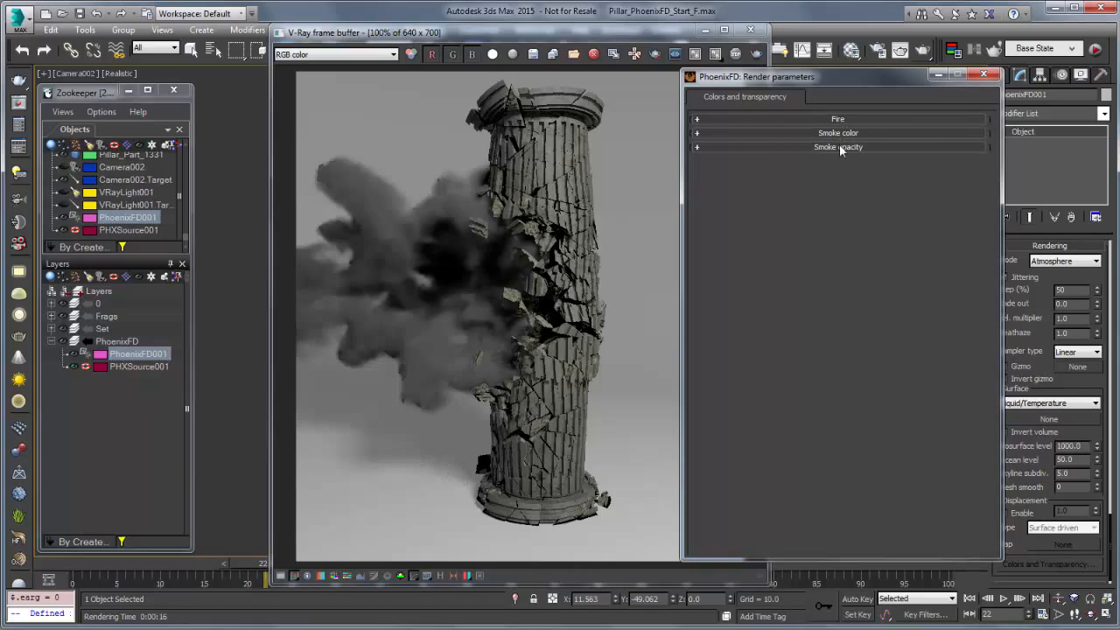
left_click(840, 148)
left_click(839, 133)
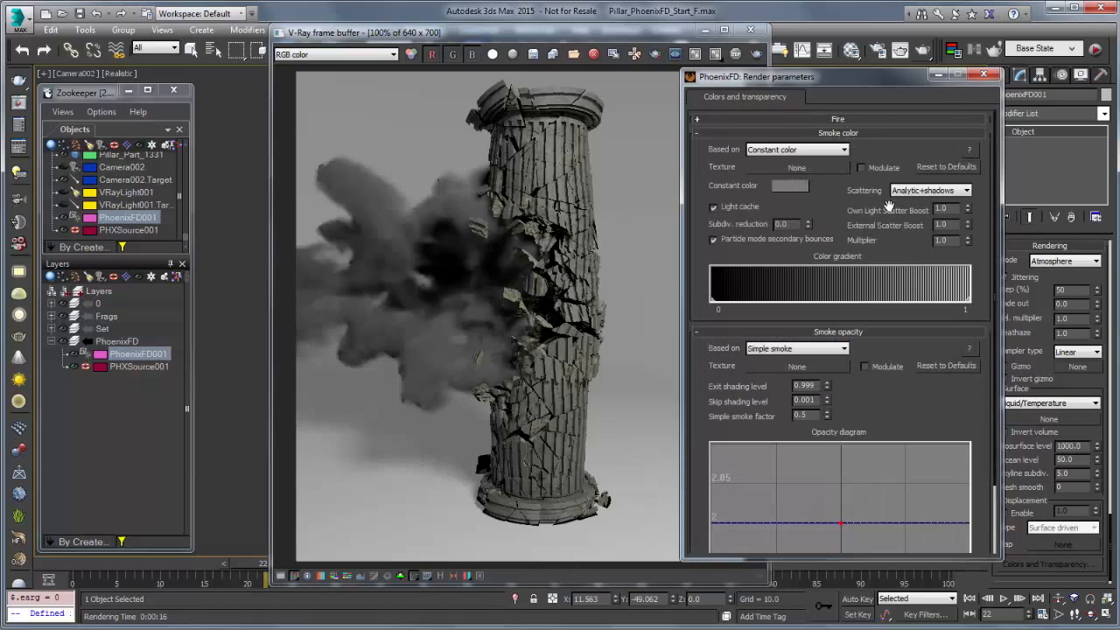
left_click(790, 186)
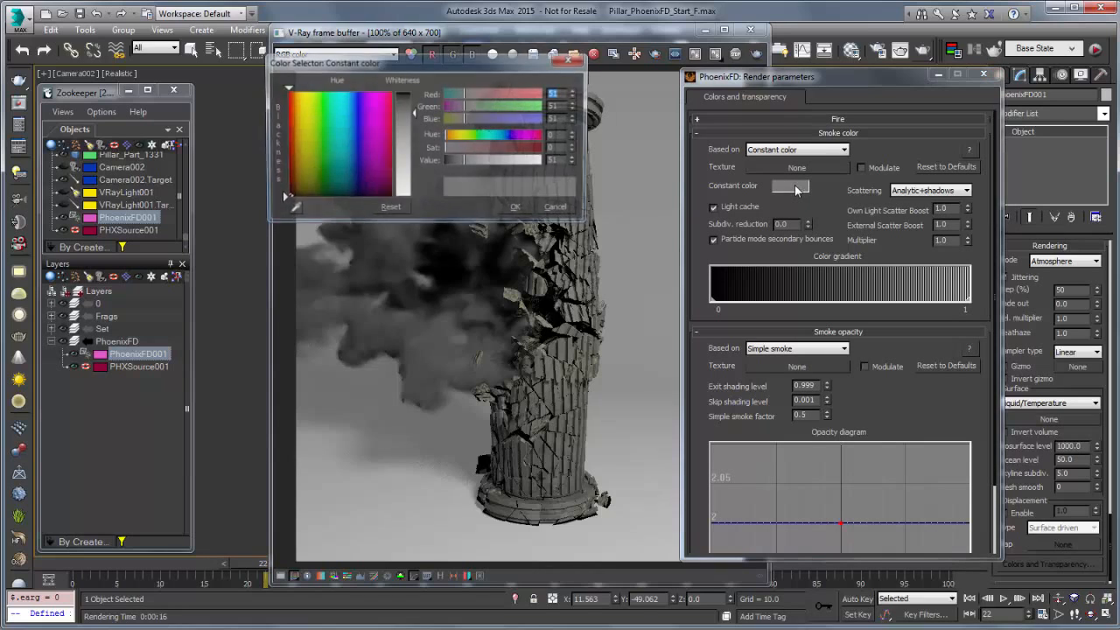
left_click_drag(416, 118, 415, 123)
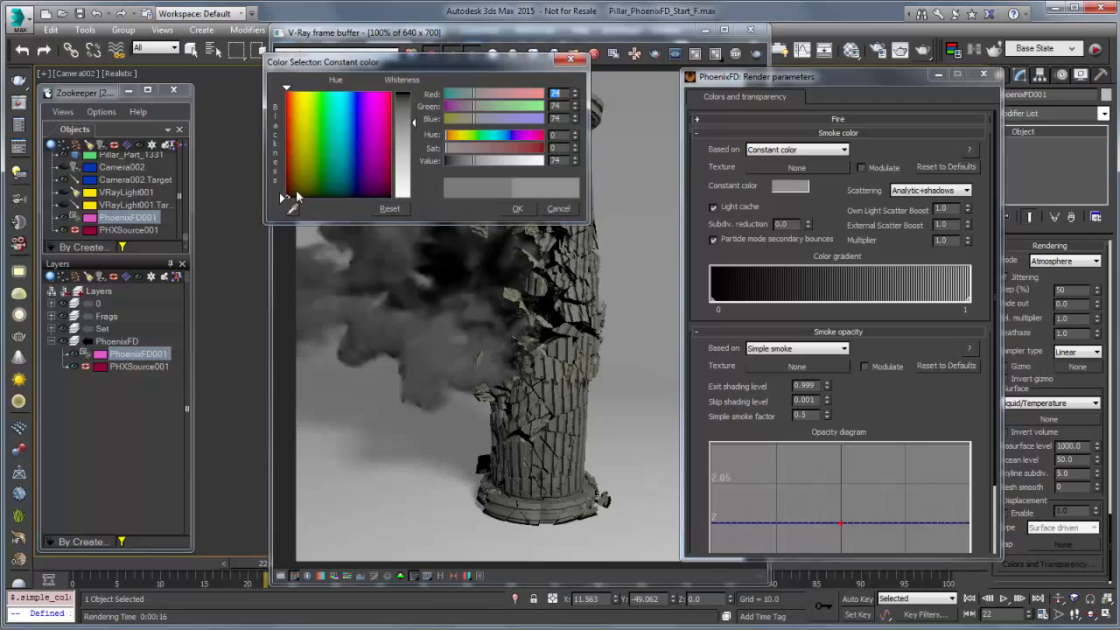
left_click_drag(323, 193, 301, 189)
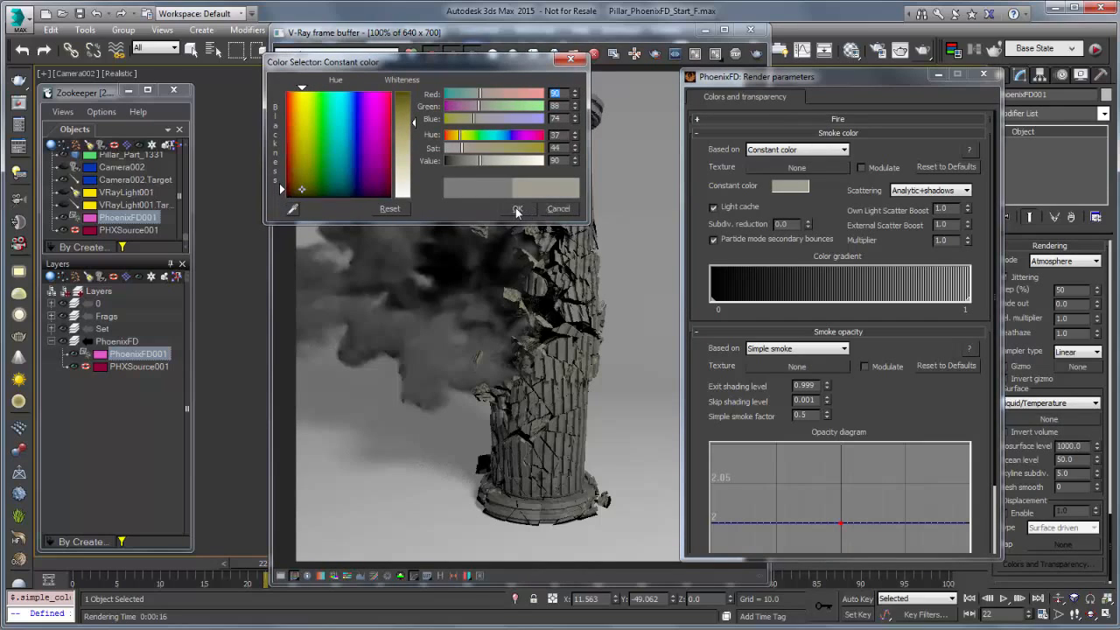
left_click(515, 207)
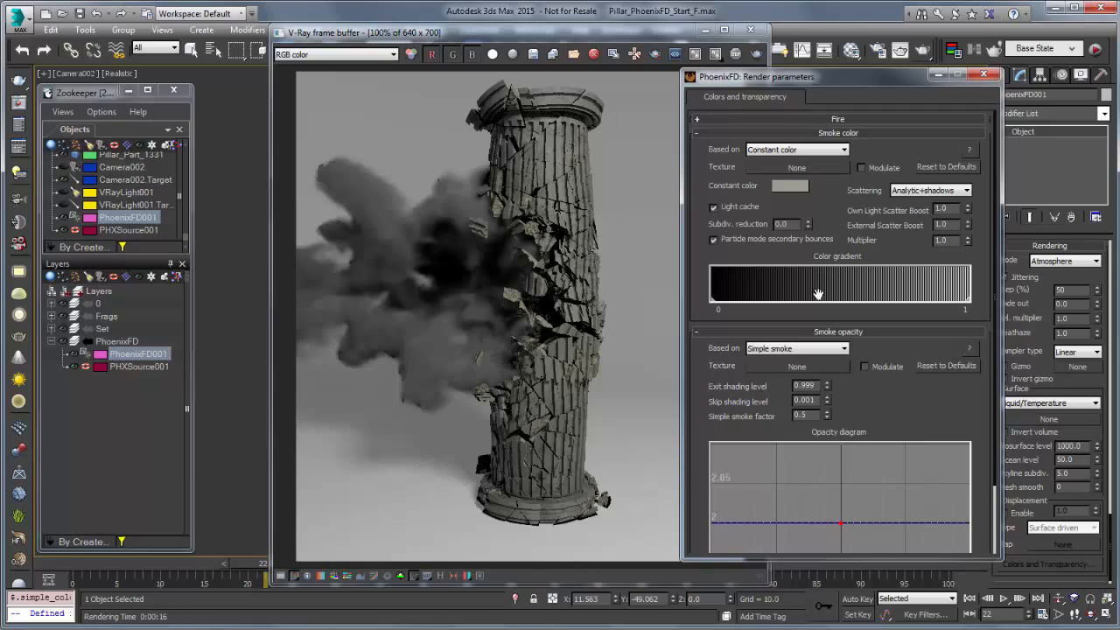
left_click(756, 54)
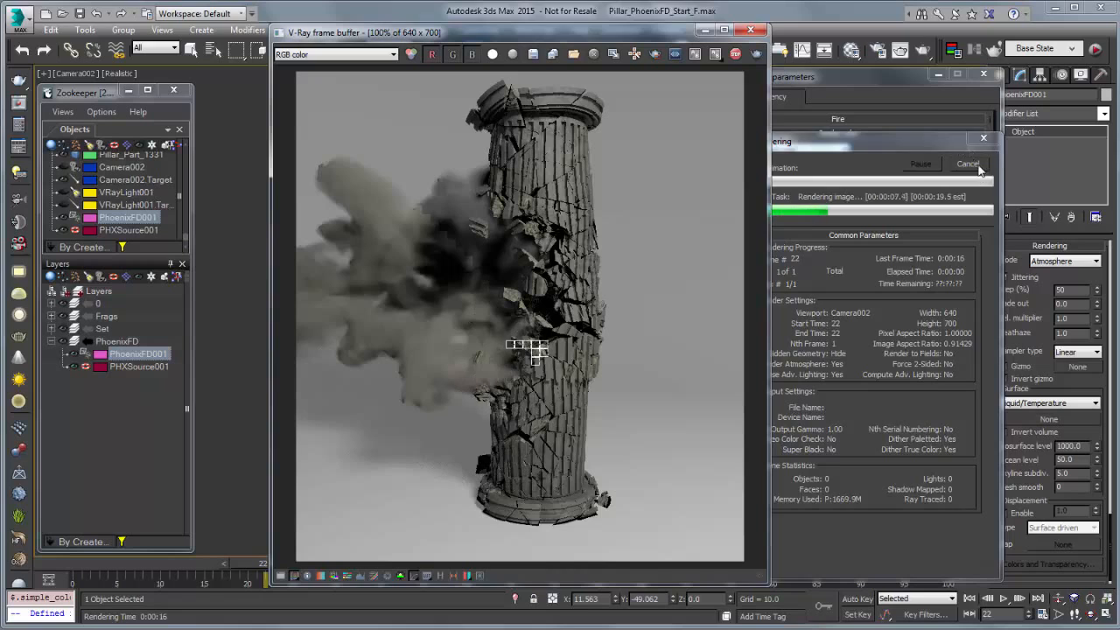
Set the Simple smoke factor of the smoke opacity to 0.1 and render the frame.
left_click(876, 92)
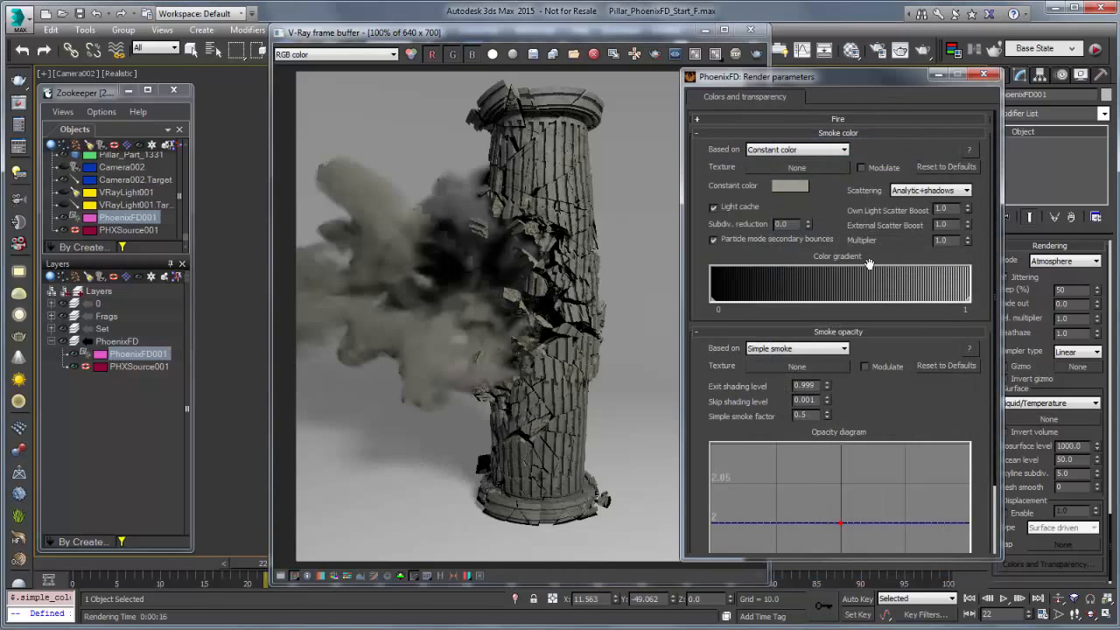
left_click_drag(885, 385, 887, 289)
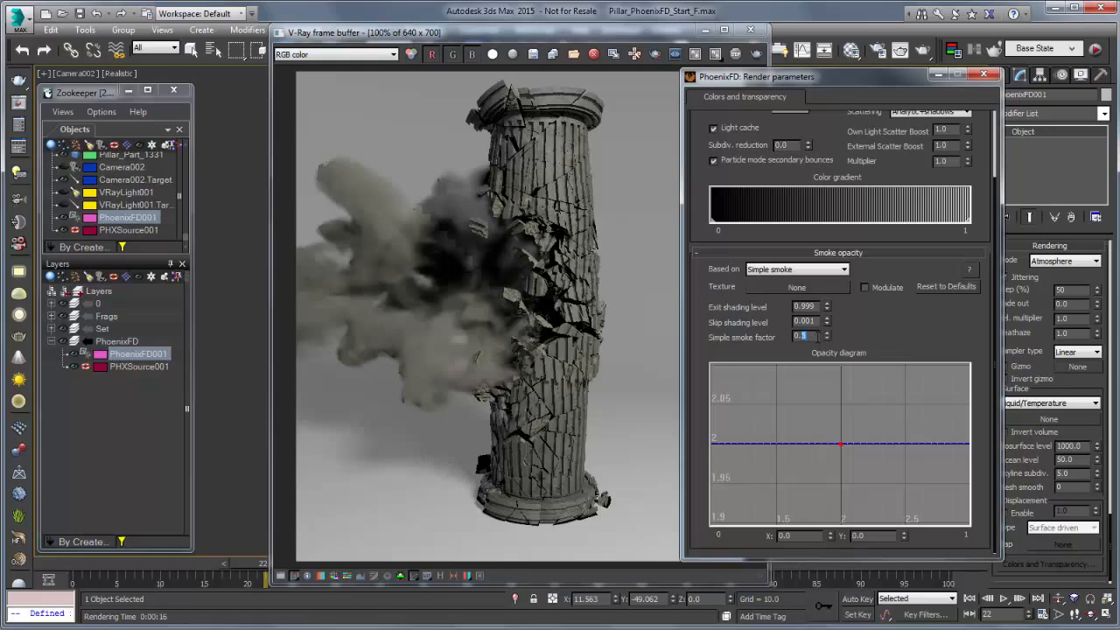
key("Tab")
left_click(757, 55)
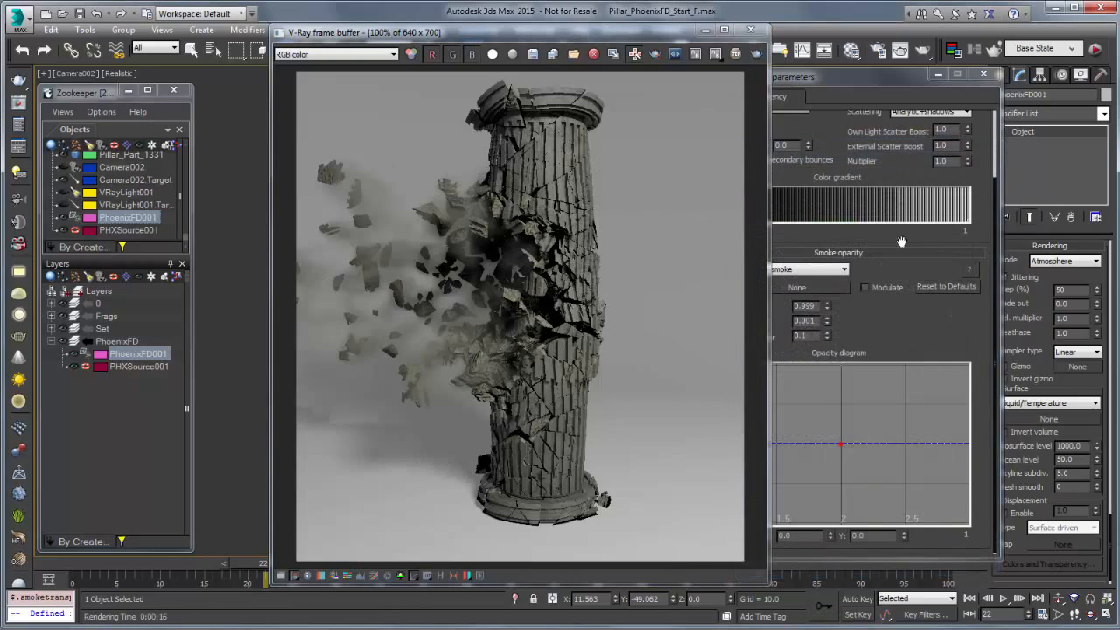
Set the Simple smoke factor to 0.35 and render the frame again.
left_click(883, 322)
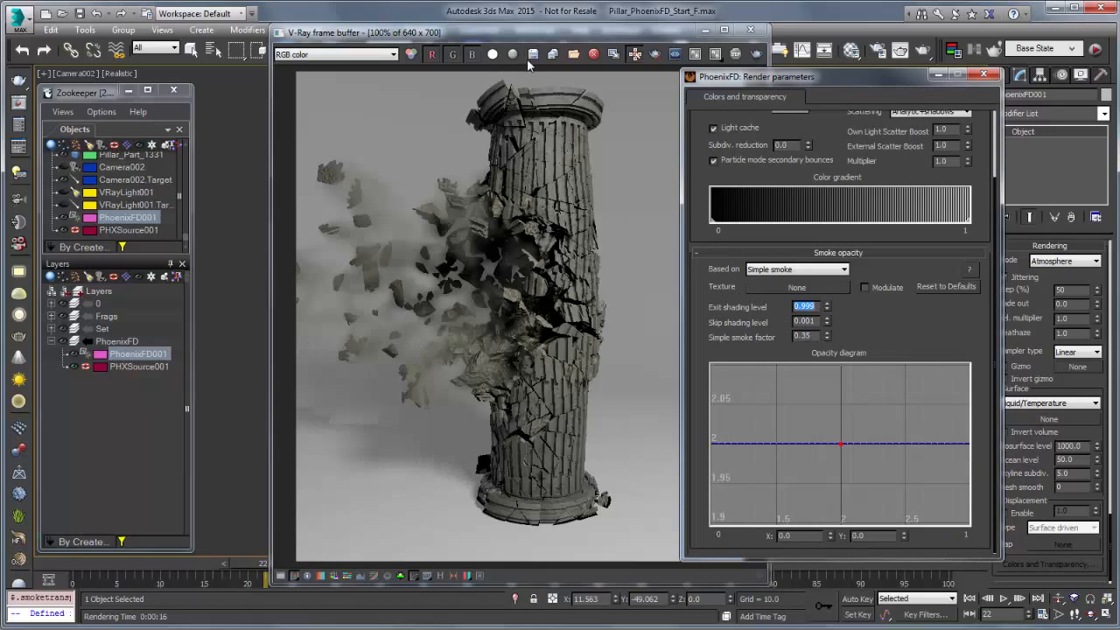
left_click(628, 99)
left_click(754, 54)
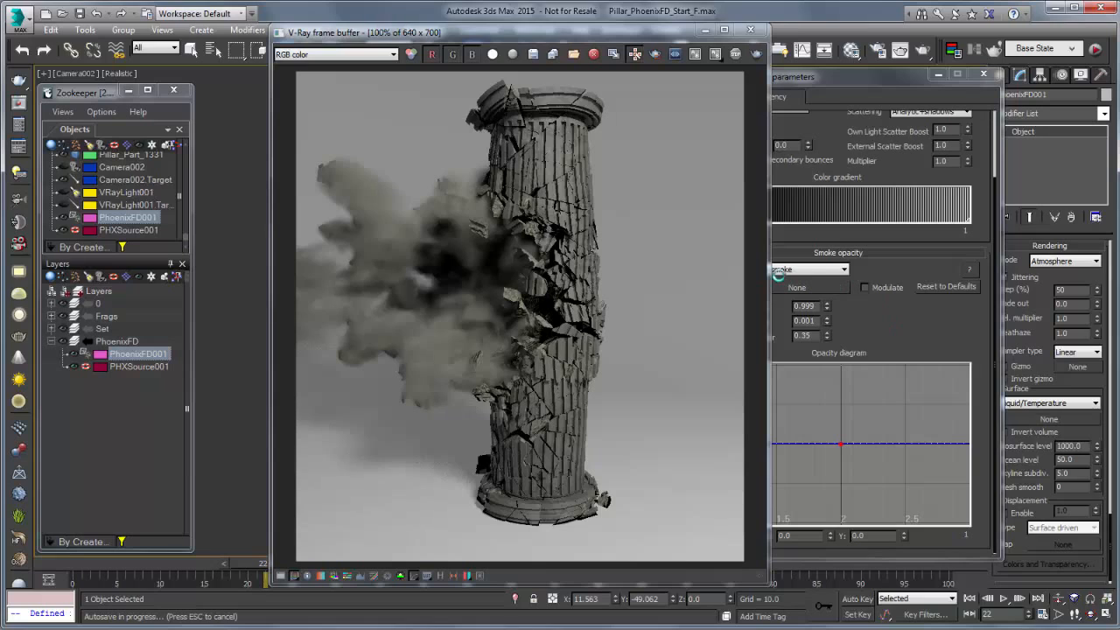
Review the Based on options for smoke opacity and smoke color, and close the render parameters and the frame buffer.
left_click(827, 271)
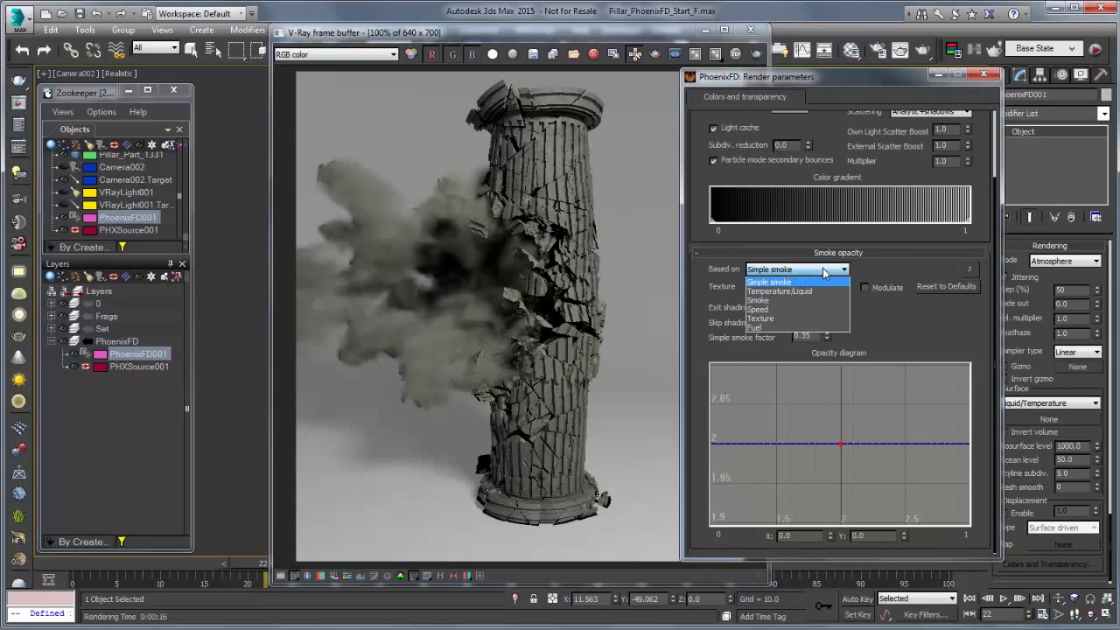
left_click(887, 320)
scroll(836, 237, "up", 3)
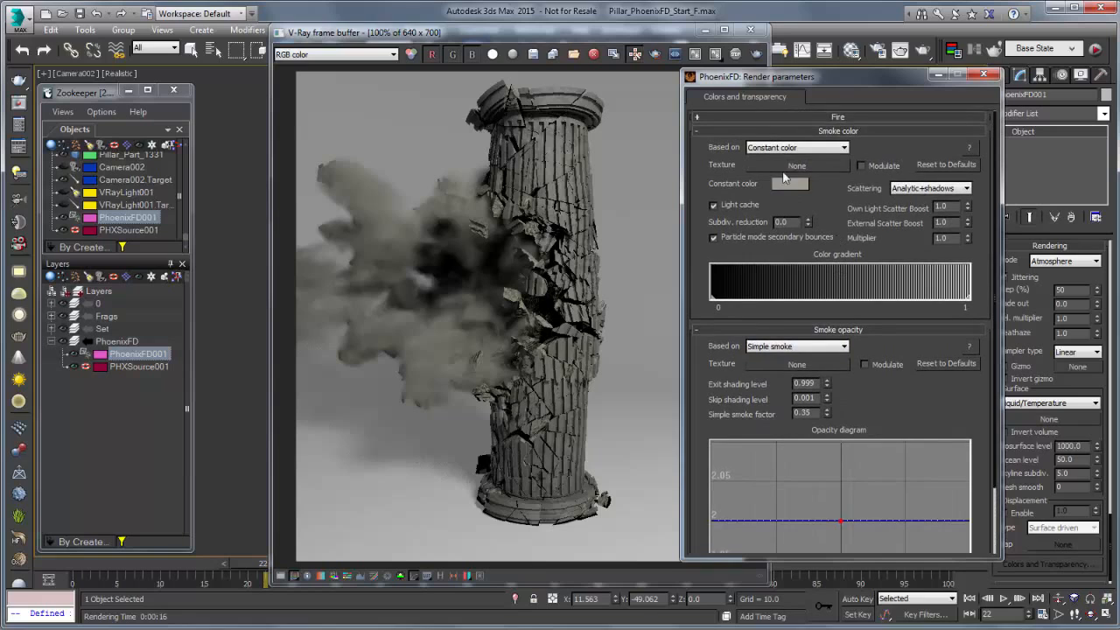
left_click(798, 146)
left_click(799, 161)
left_click(984, 75)
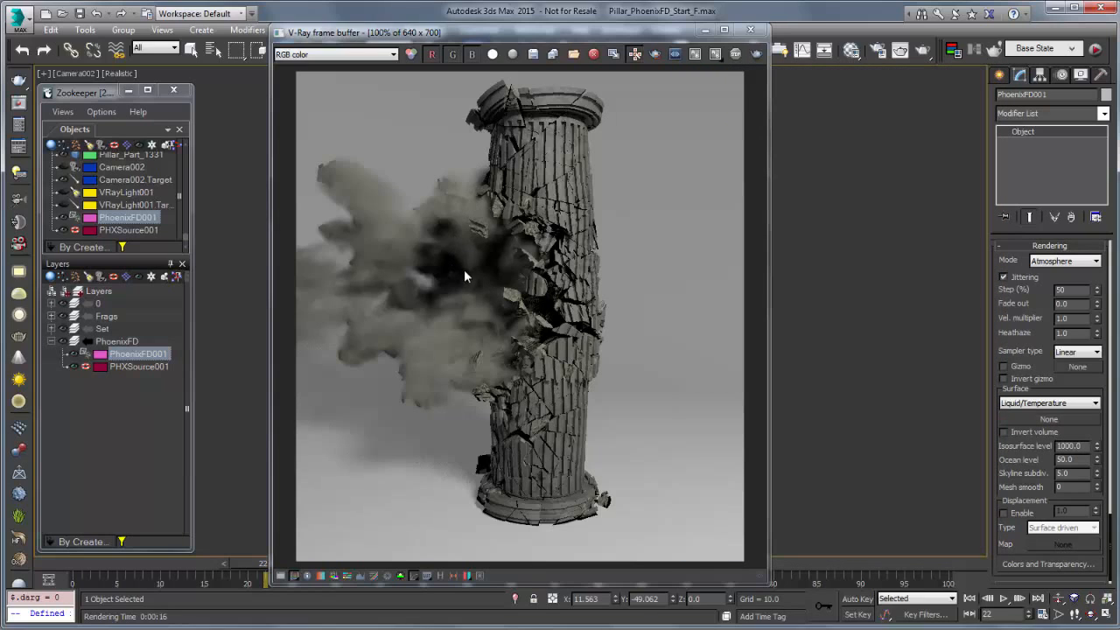
left_click(753, 32)
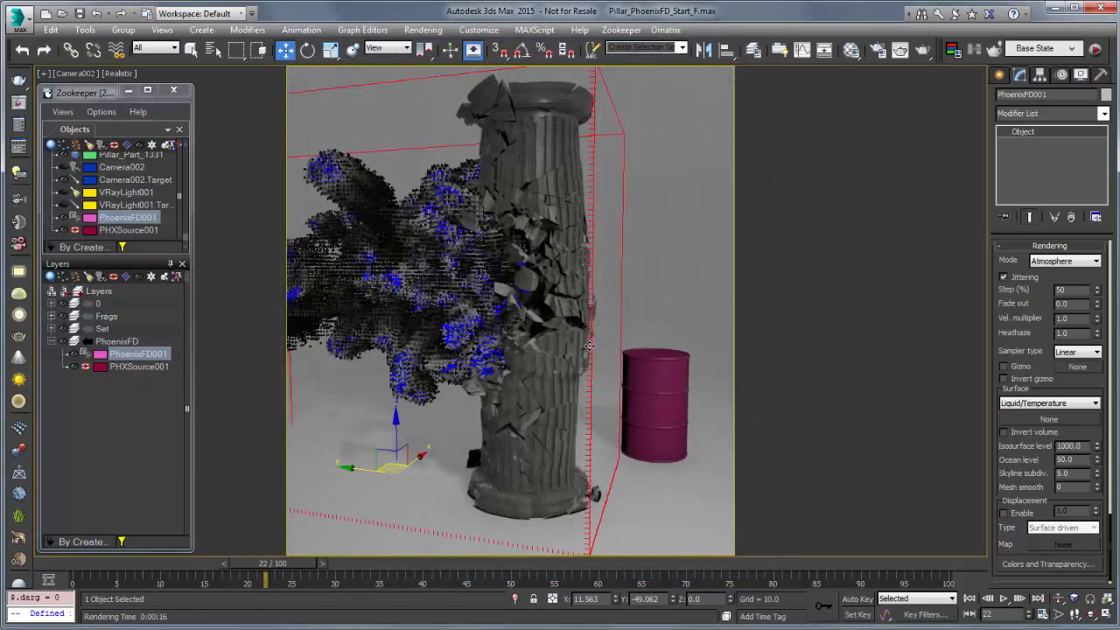
Create a PHXFoam shader on the floor beside the pillar's base and rotate it about -42° around Z.
left_click(999, 75)
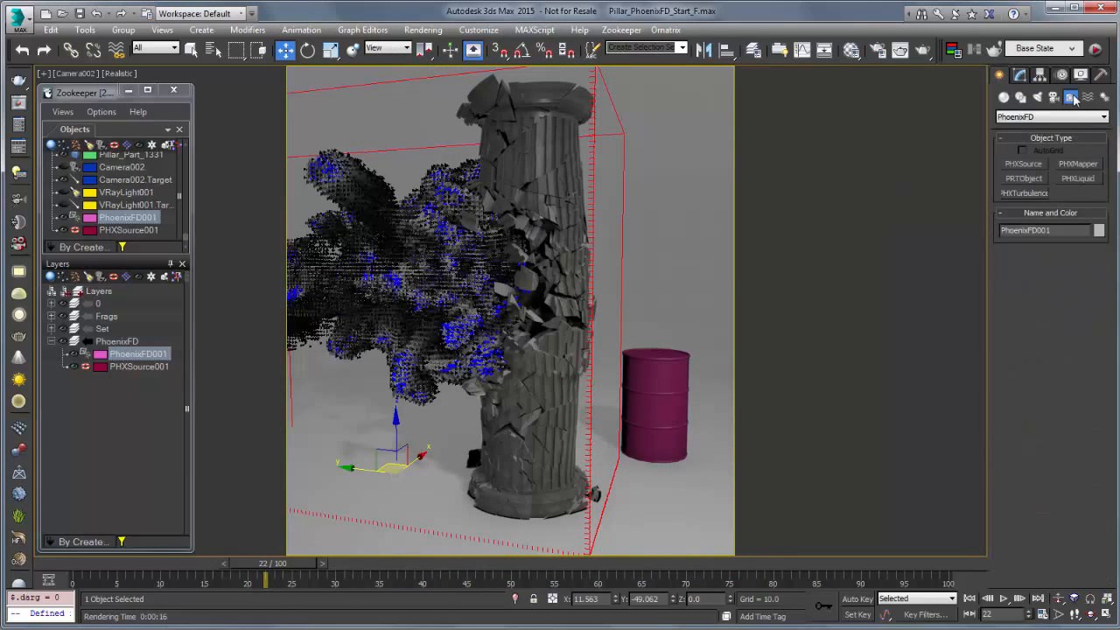
left_click(1004, 98)
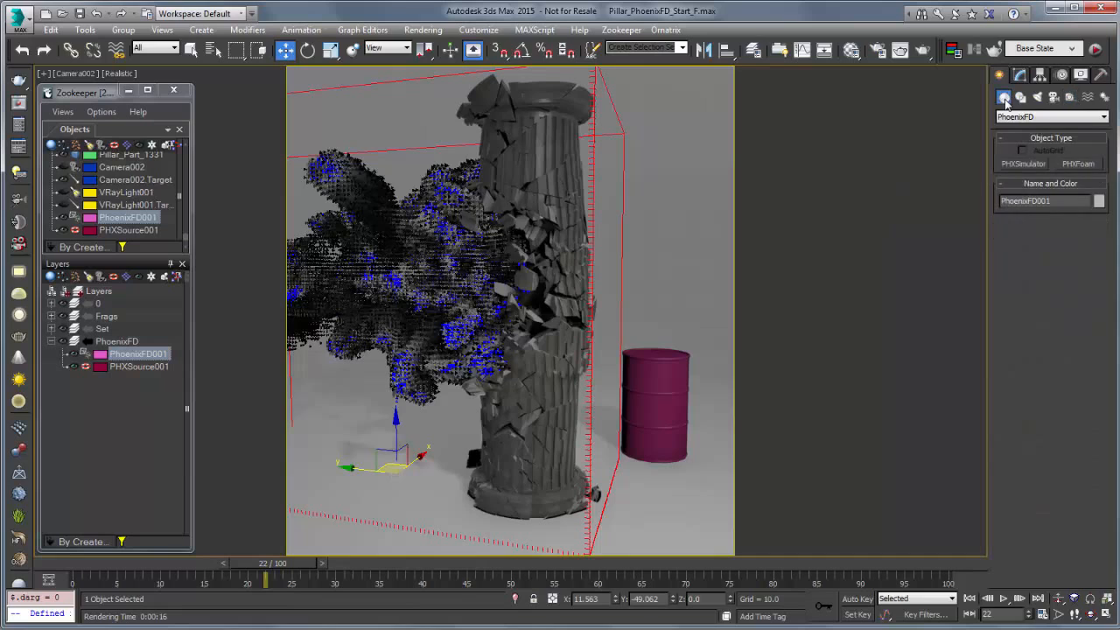
left_click(1043, 118)
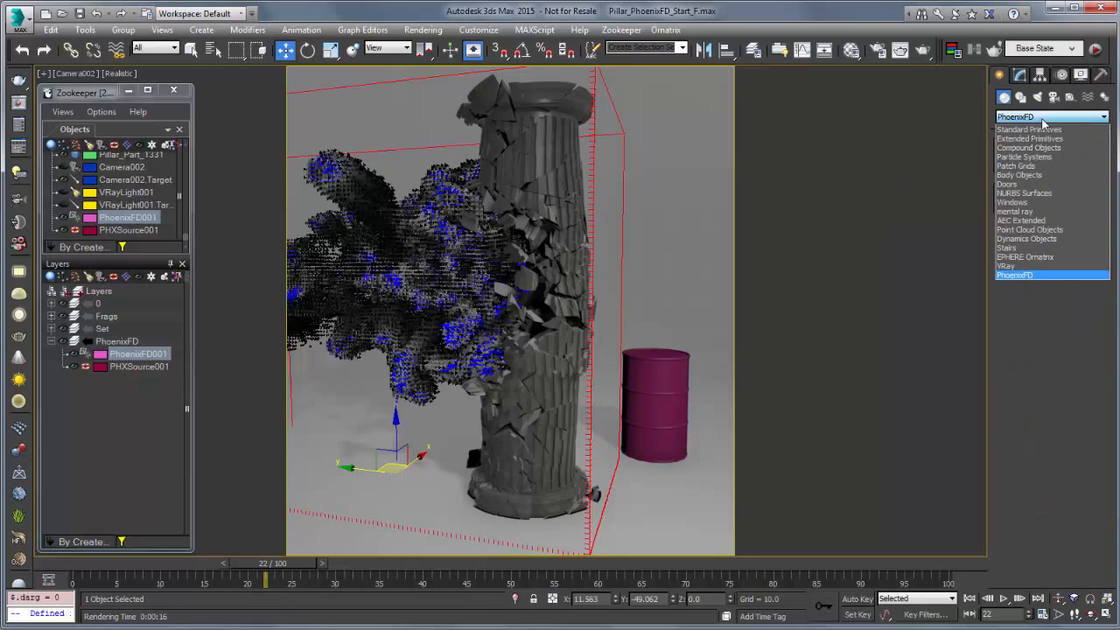
left_click(1020, 274)
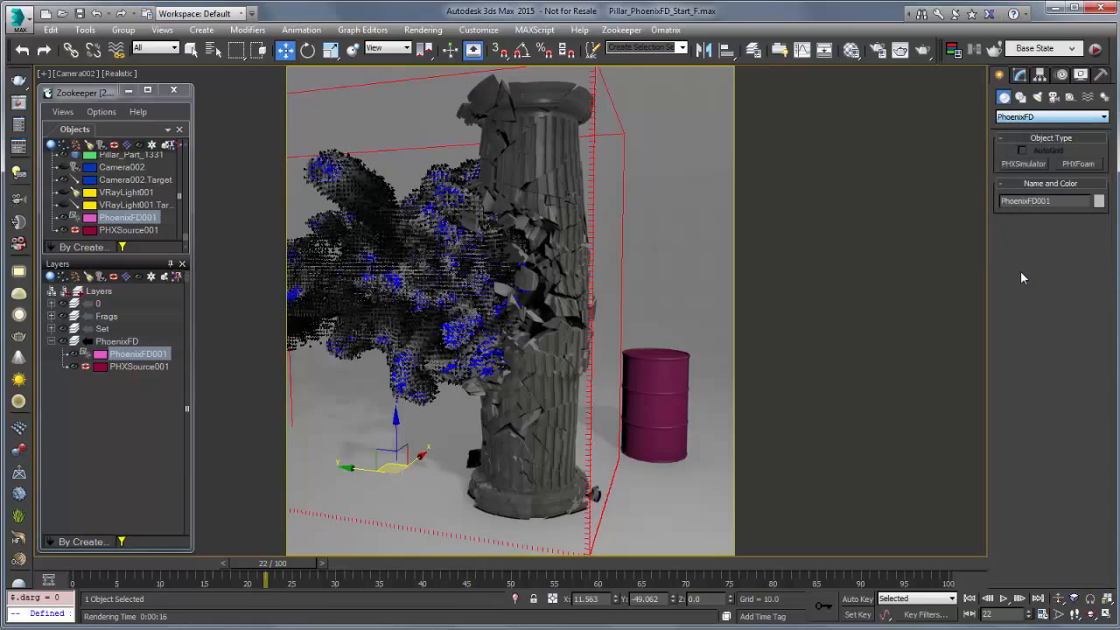
left_click(1078, 164)
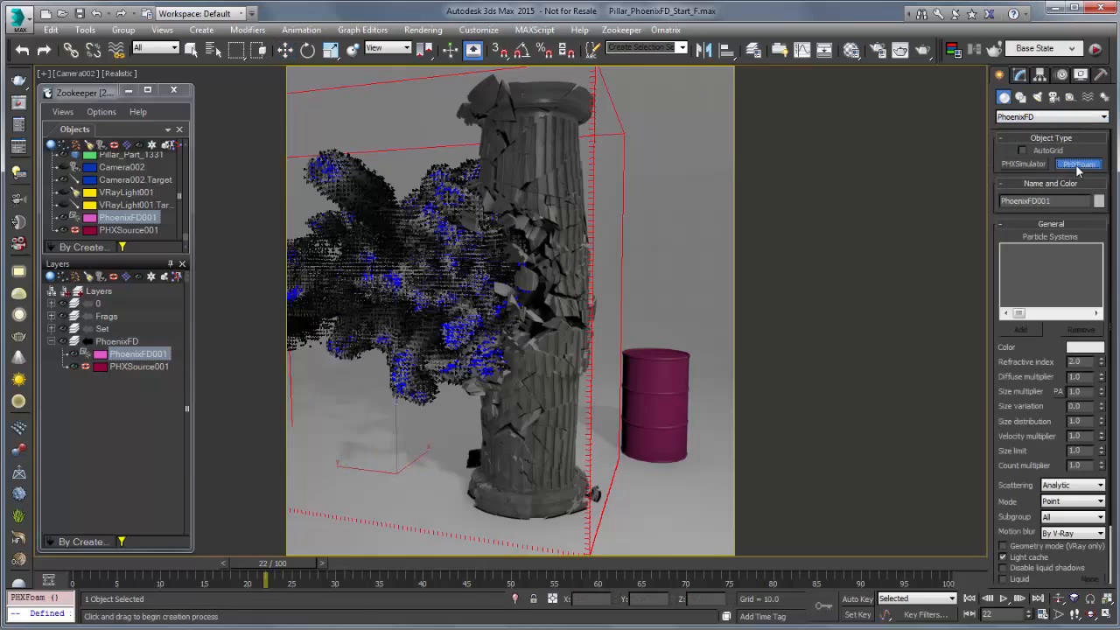
left_click(668, 482)
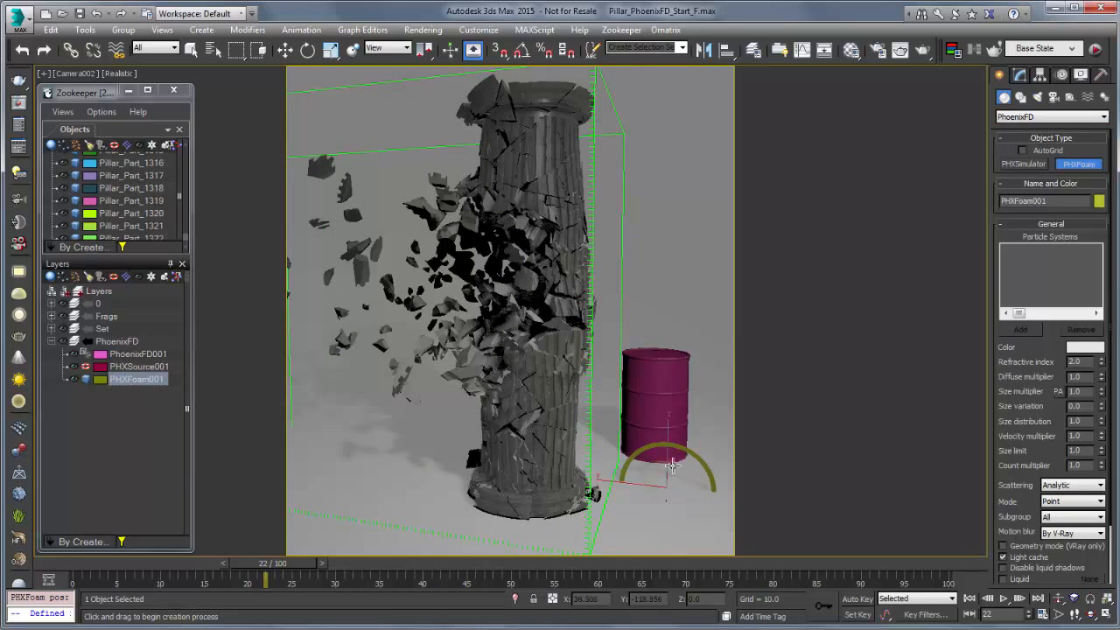
key("w")
right_click(672, 463)
left_click(691, 486)
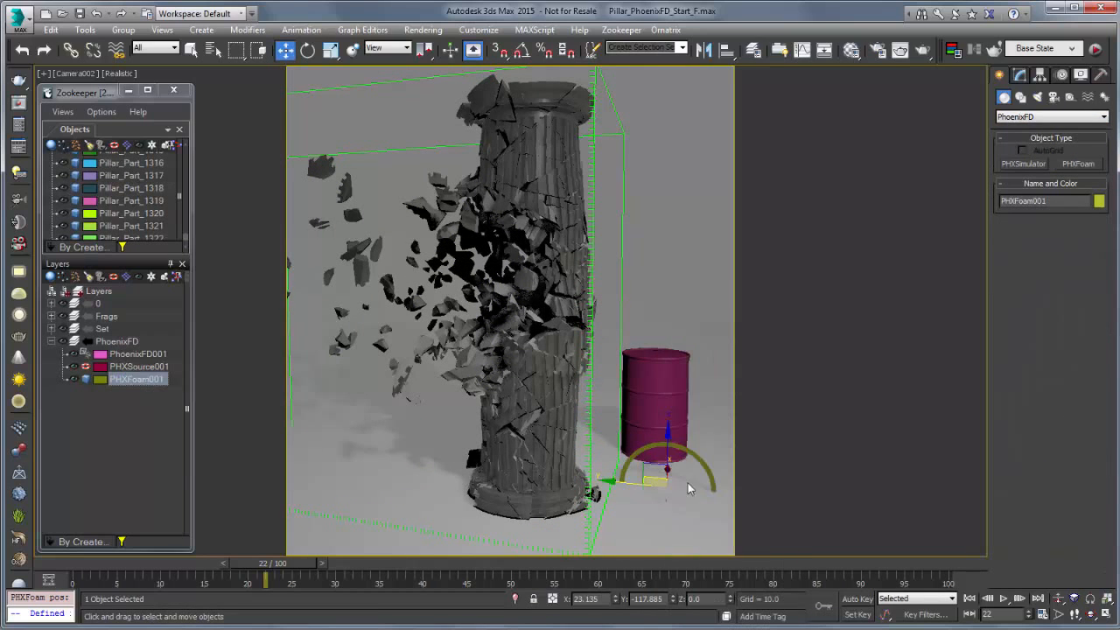
left_click_drag(680, 507, 652, 508)
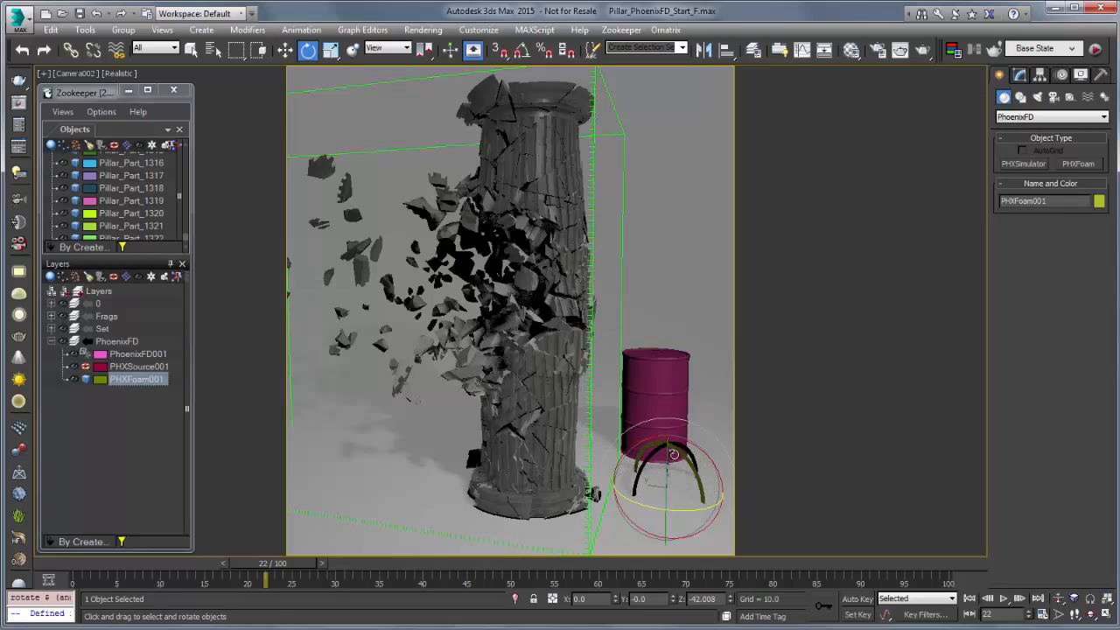
Add all particle groups of PhoenixFD001 to the foam shader's particle systems, declining to use the simulator as Liquid geometry.
left_click(1020, 75)
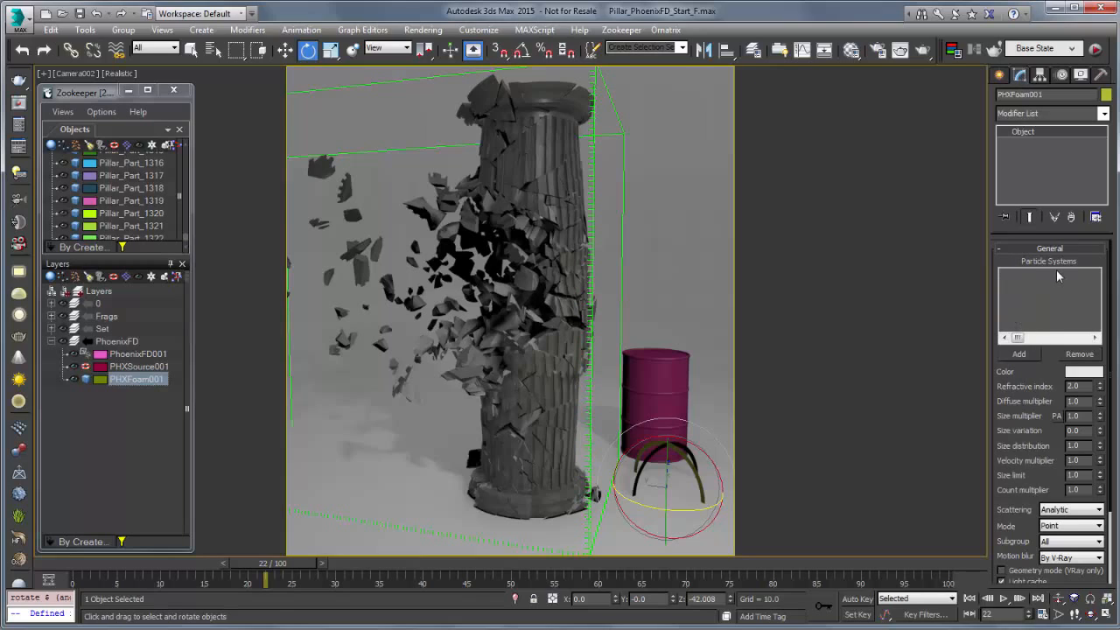
left_click(1021, 354)
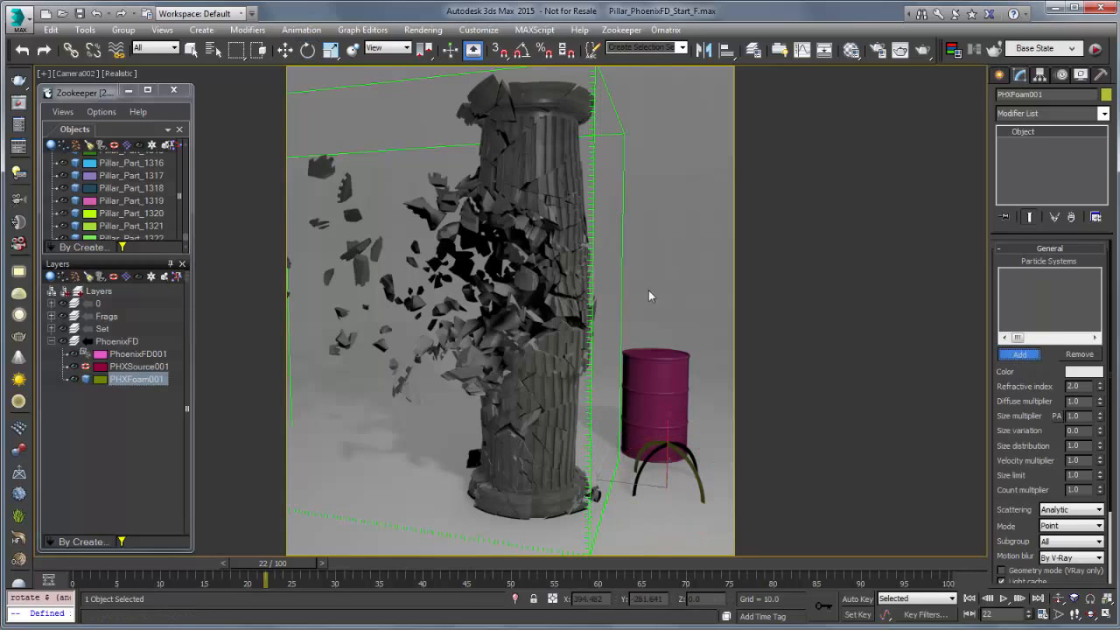
left_click(591, 178)
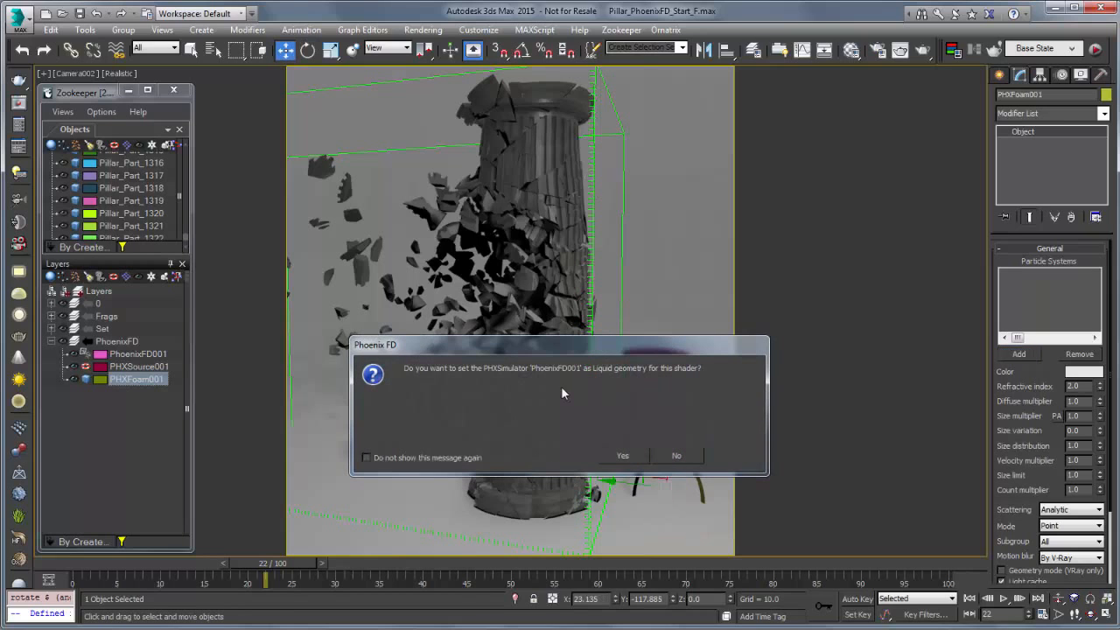
left_click_drag(557, 348, 630, 226)
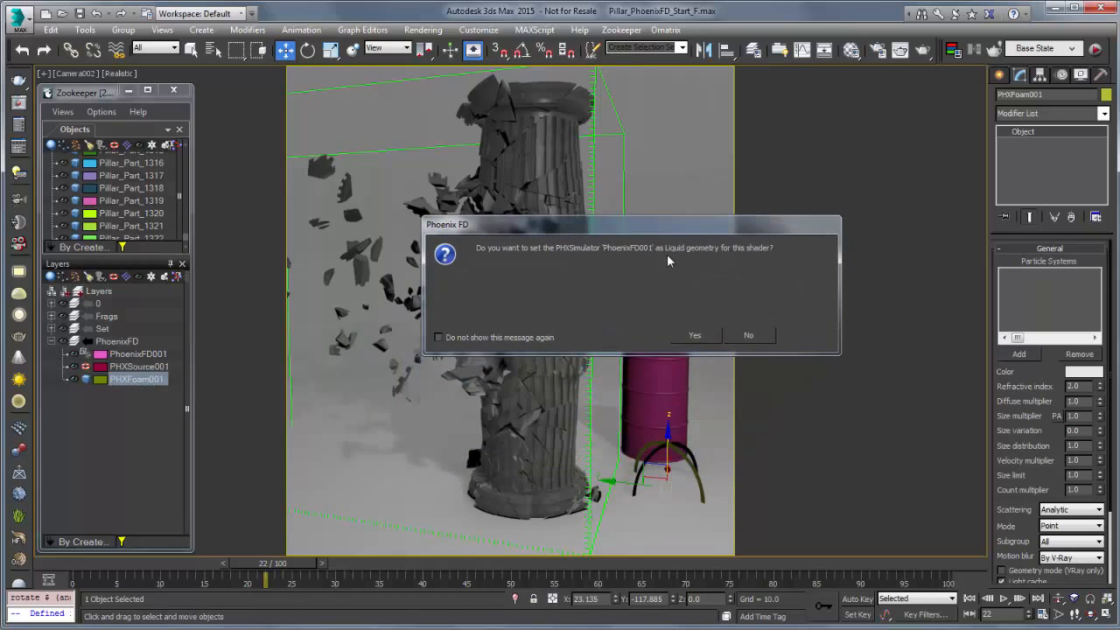
left_click(747, 337)
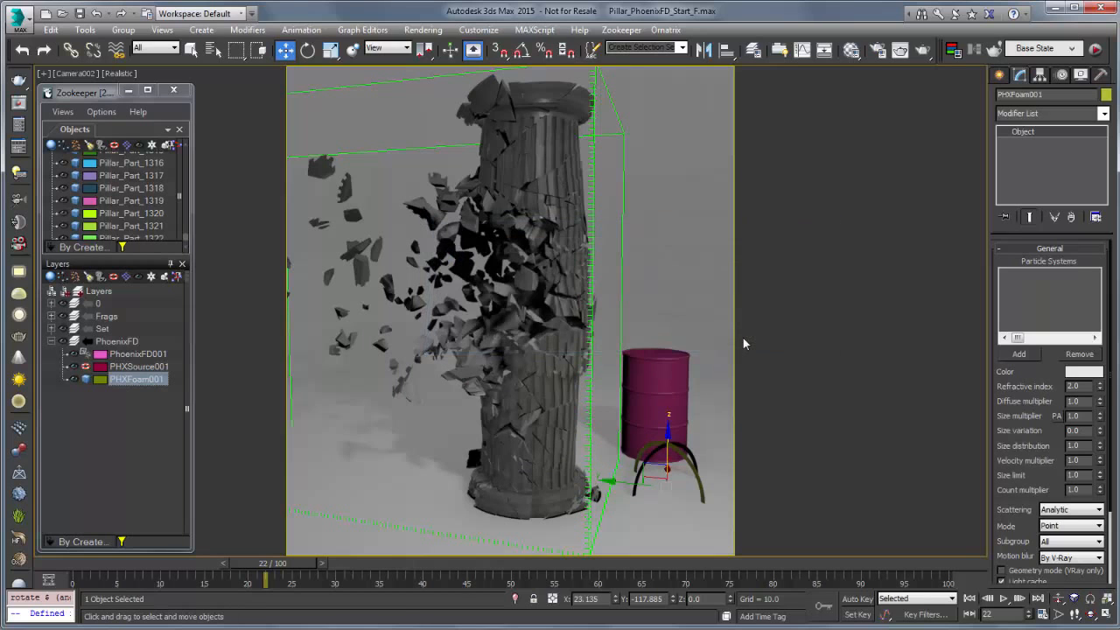
mouse_move(711, 336)
left_mouse_down()
mouse_move(712, 479)
mouse_move(713, 330)
left_mouse_up()
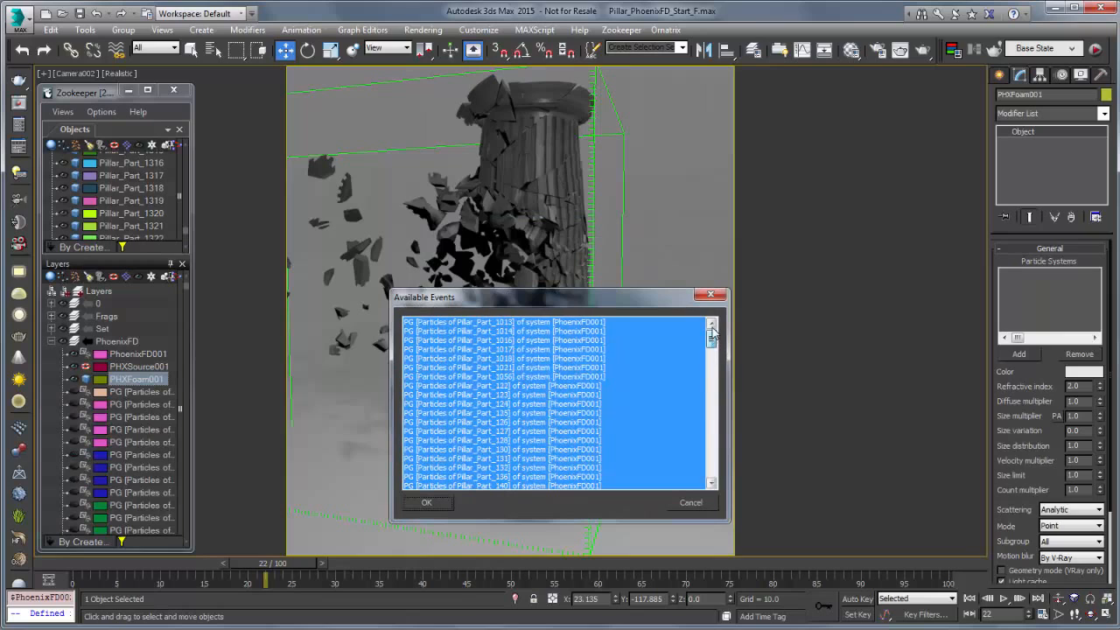
left_click(427, 502)
mouse_move(1095, 287)
left_mouse_down()
mouse_move(1095, 323)
mouse_move(1094, 284)
left_mouse_up()
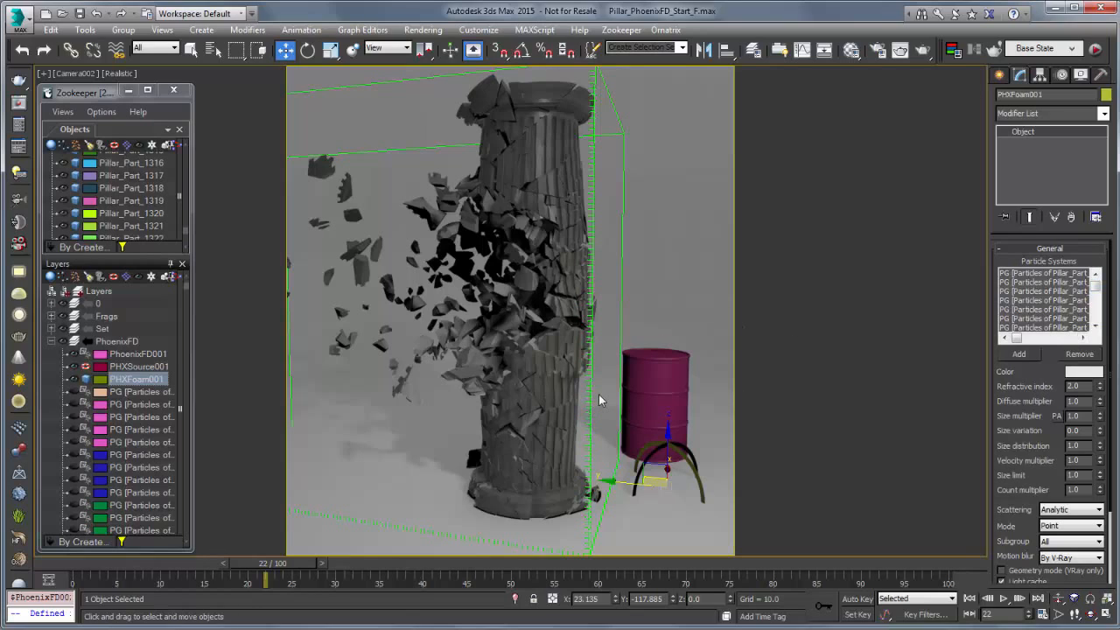
Enable the Other particles preview on PhoenixFD001 and disable its Liquid/Temperature and Smoke previews.
left_click(147, 356)
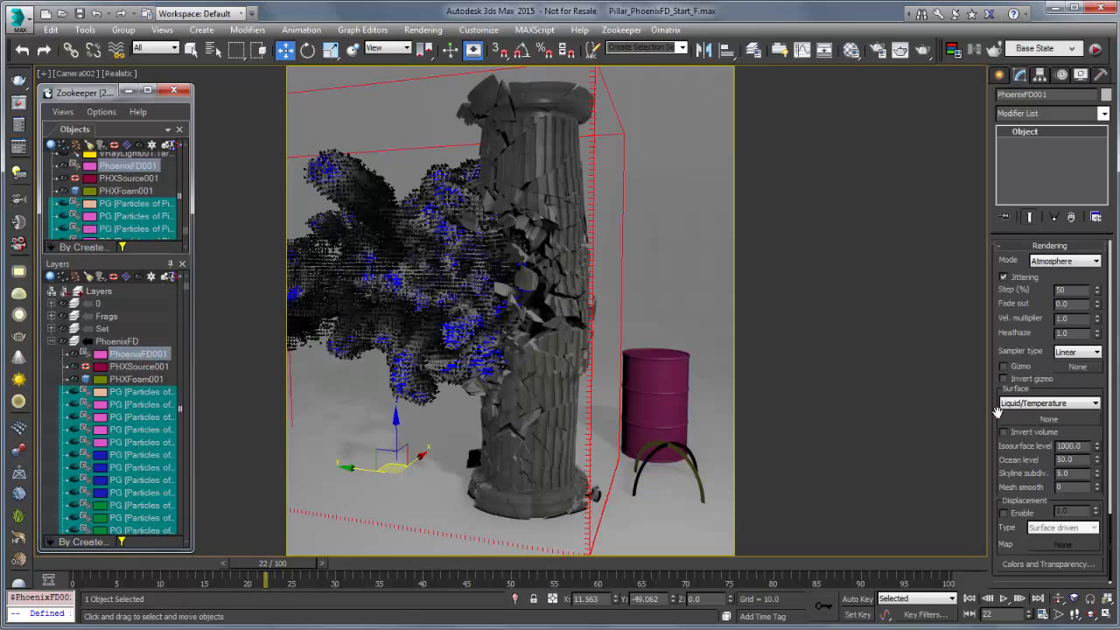
scroll(998, 459, "down", 1)
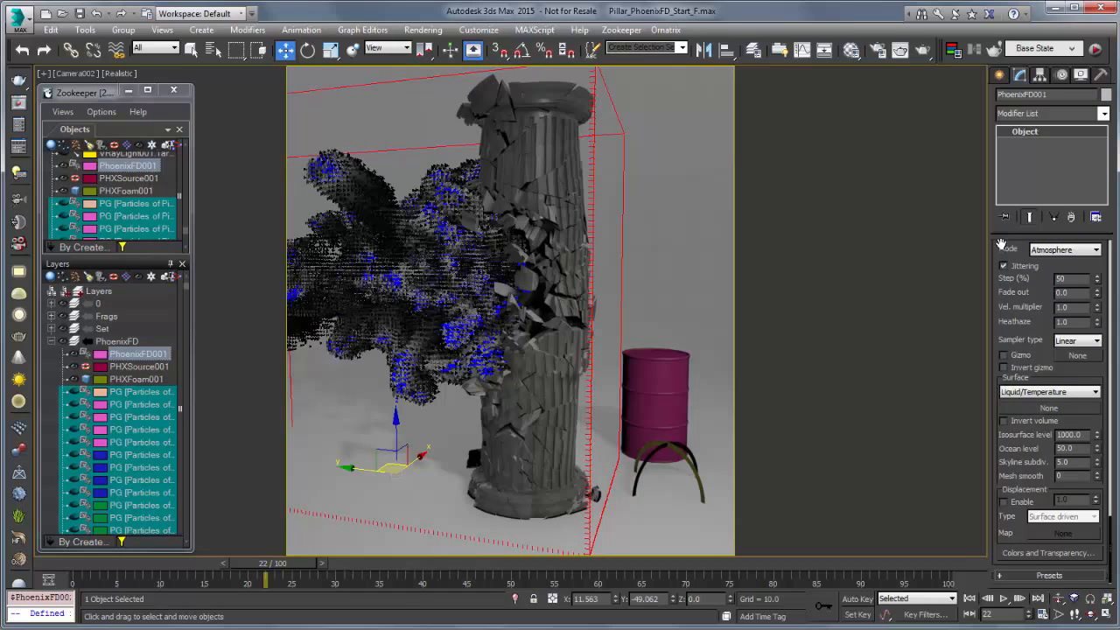
right_click(1012, 282)
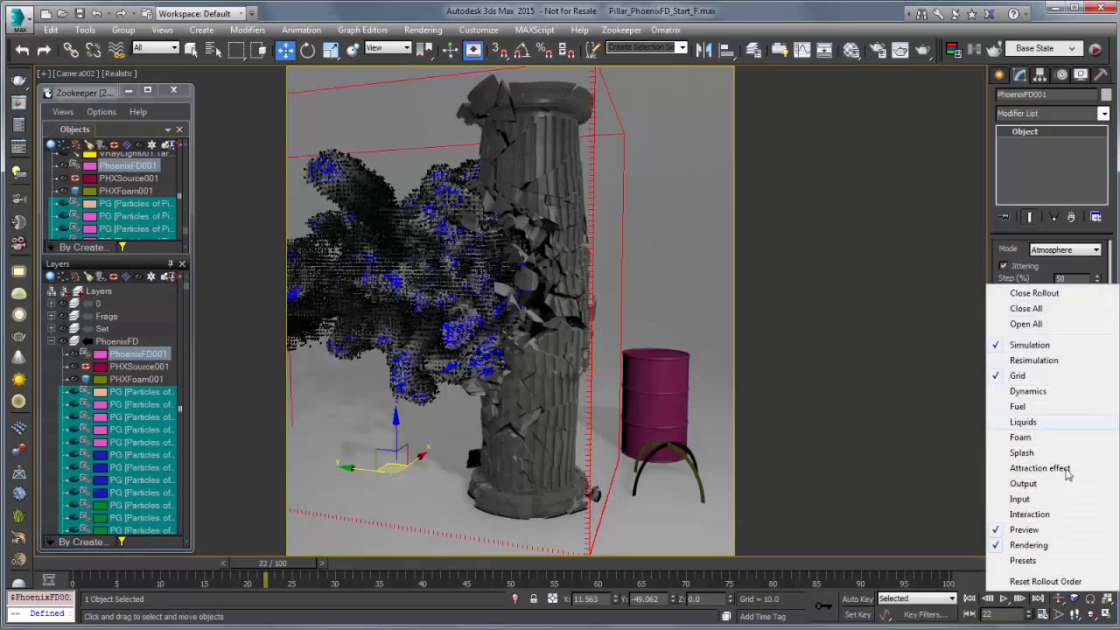
left_click(1041, 531)
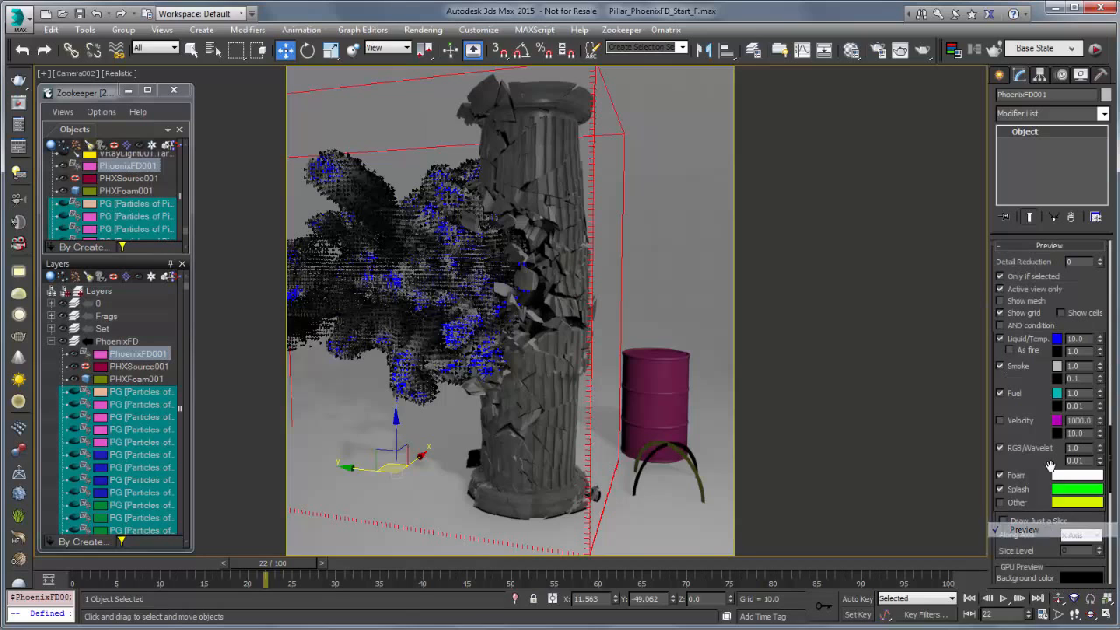
left_click(1001, 503)
left_click(1001, 338)
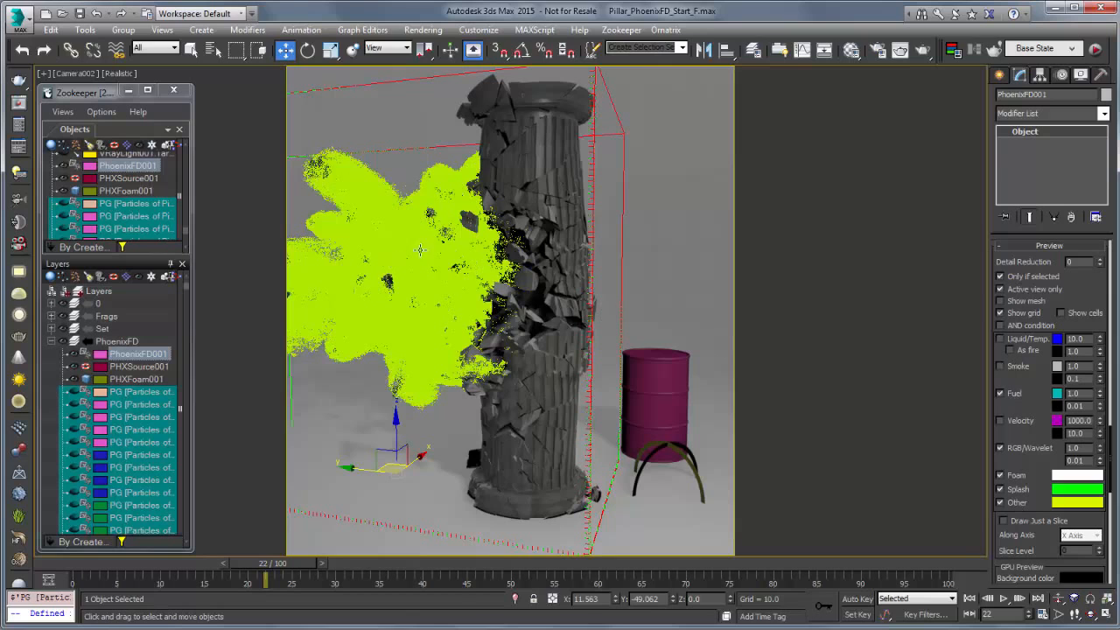
Change the preview colour of the Other particles to dark purple (47, 0, 84).
left_click(1084, 507)
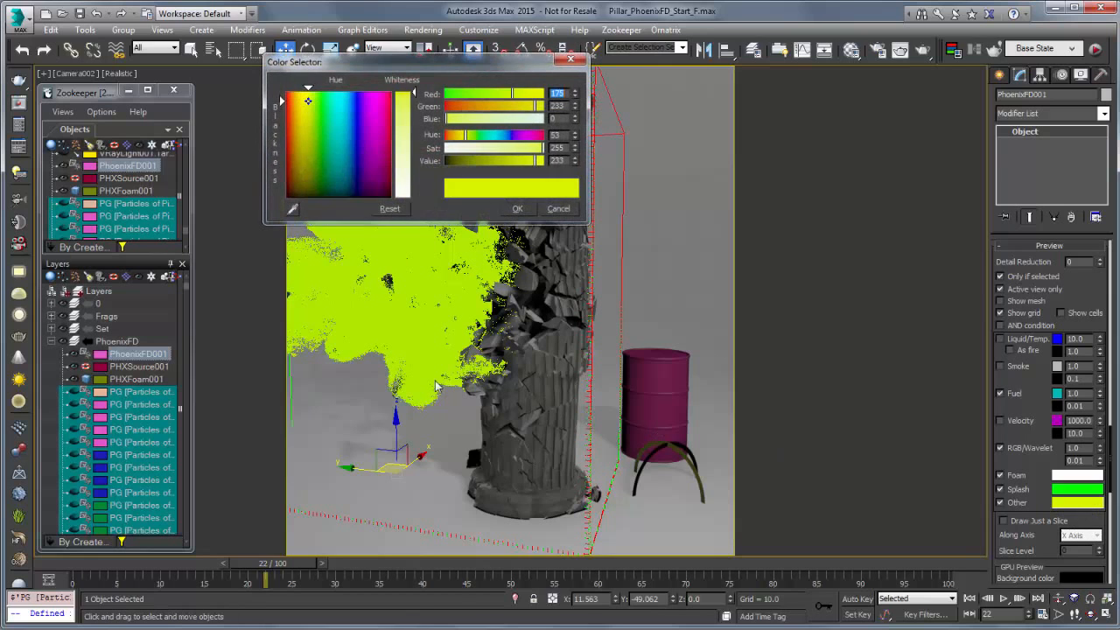
left_click_drag(354, 130, 366, 163)
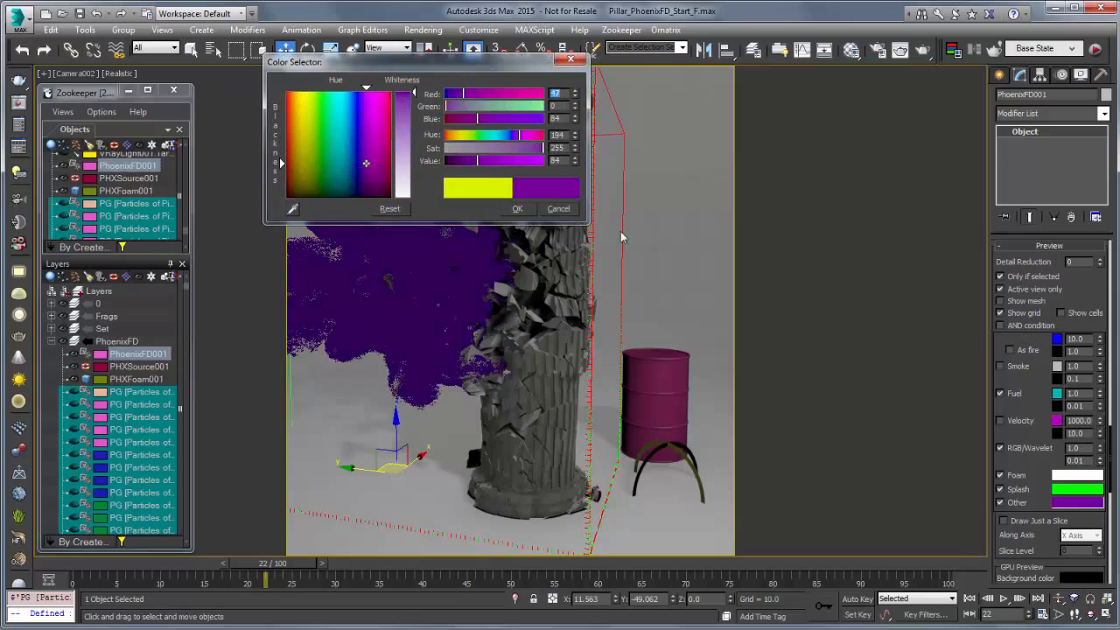
left_click(528, 210)
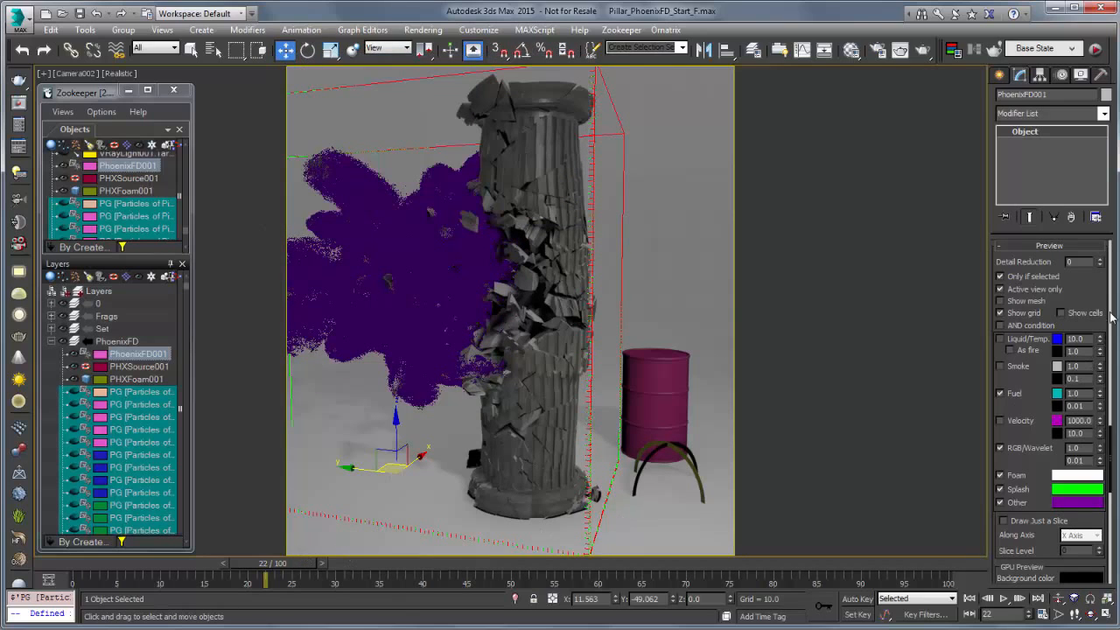
Disable the preview's Only if selected option and check it at frame 20 by selecting PHXSource001, ending with PhoenixFD001 reselected.
left_click(1001, 276)
mouse_move(262, 571)
left_mouse_down()
mouse_move(273, 576)
mouse_move(249, 576)
left_mouse_up()
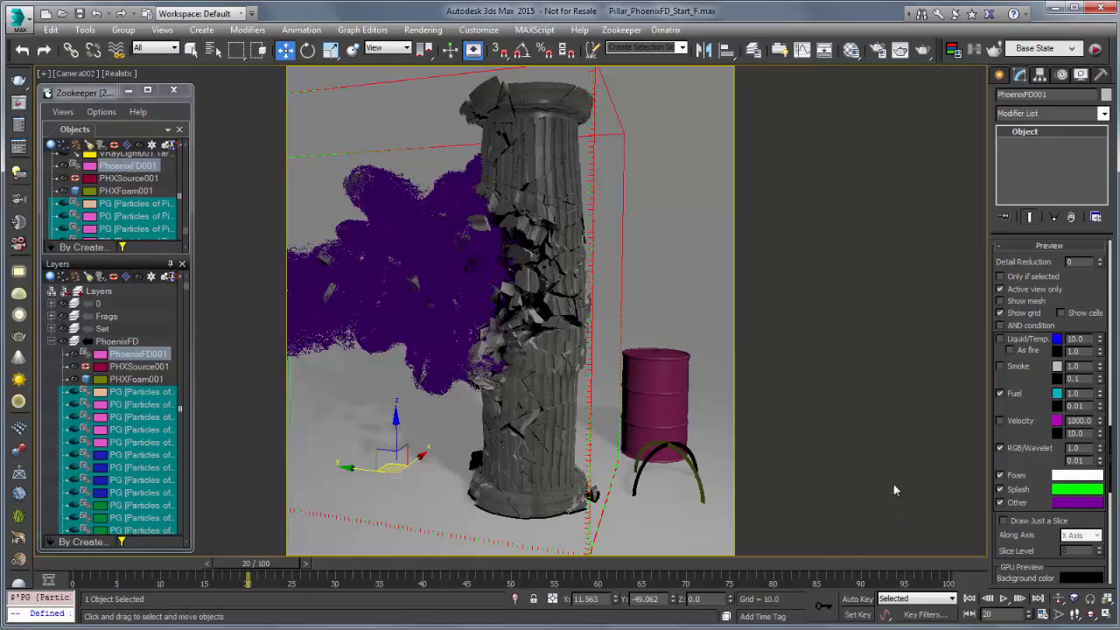
left_click(128, 367)
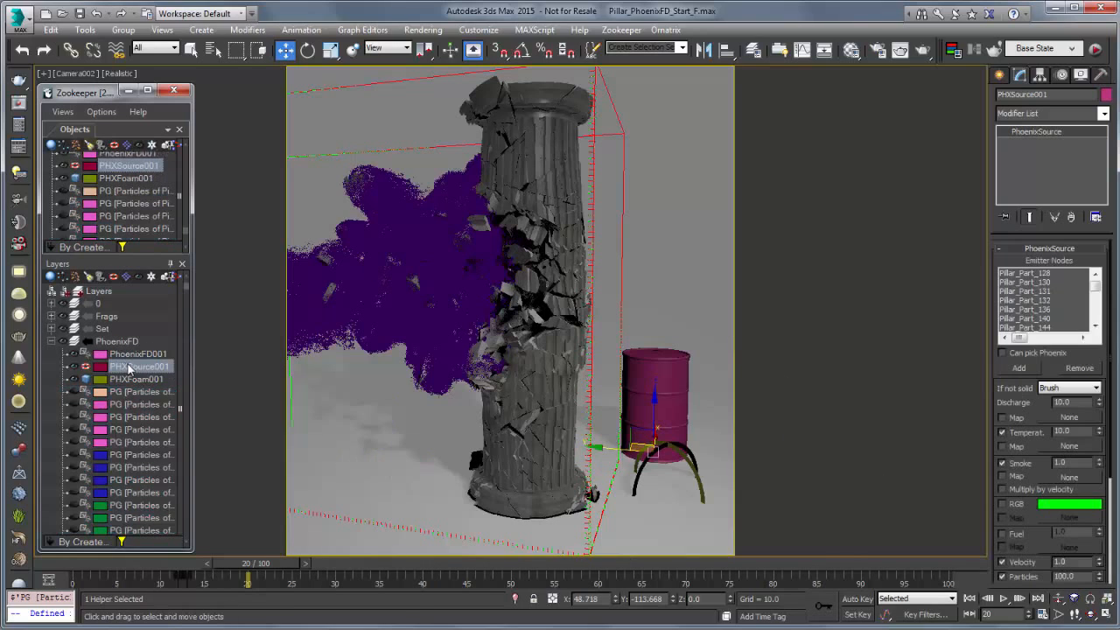
left_click(140, 355)
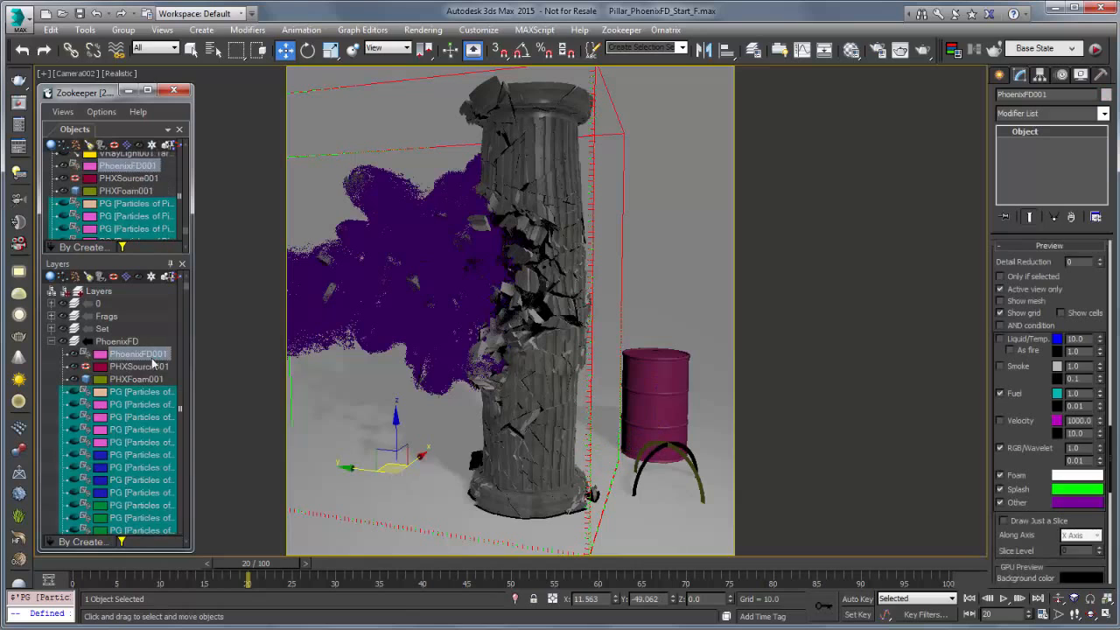
Set PhoenixFD001's preview Detail Reduction to 1 and filter the particle groups out of the layer list.
left_click(1100, 260)
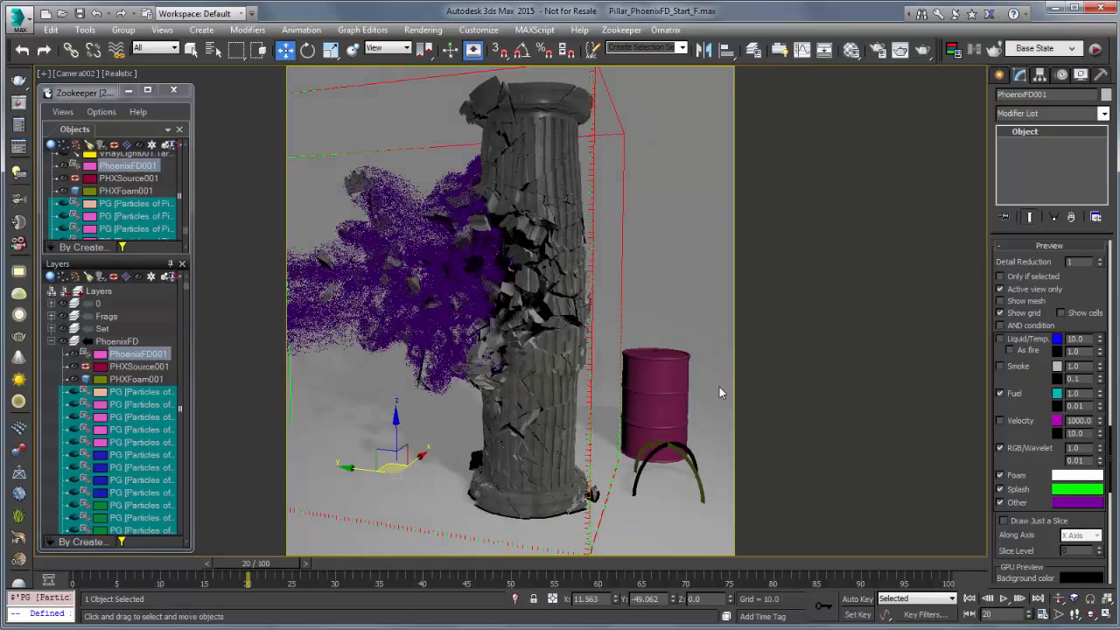
left_click(141, 277)
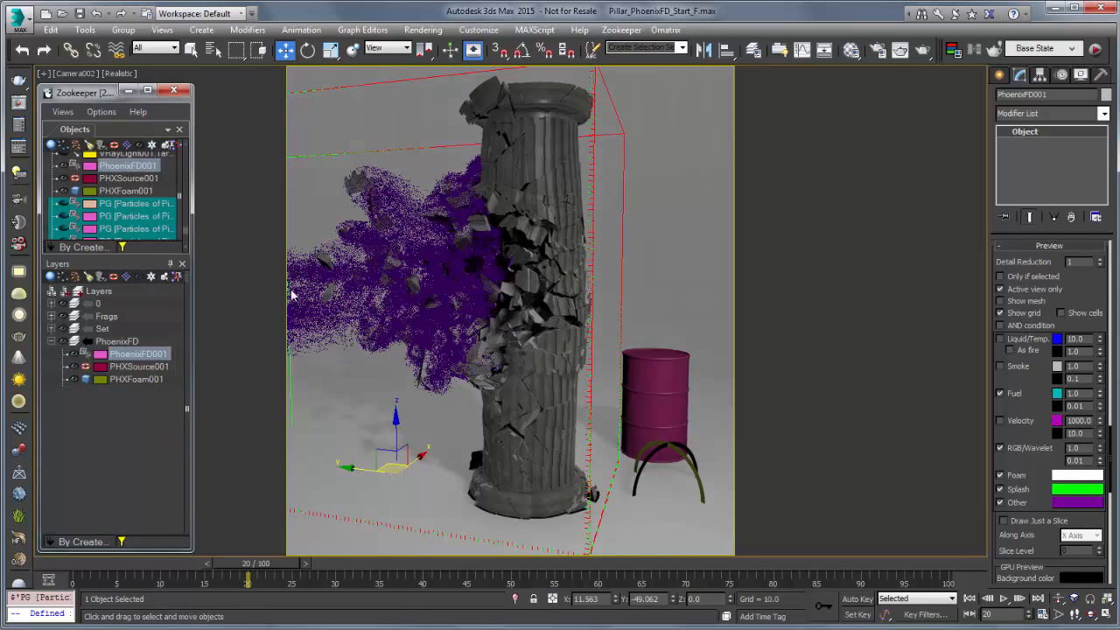
Select PHXFoam001, bring its shading parameters into view and test-render frame 20.
left_click(150, 382)
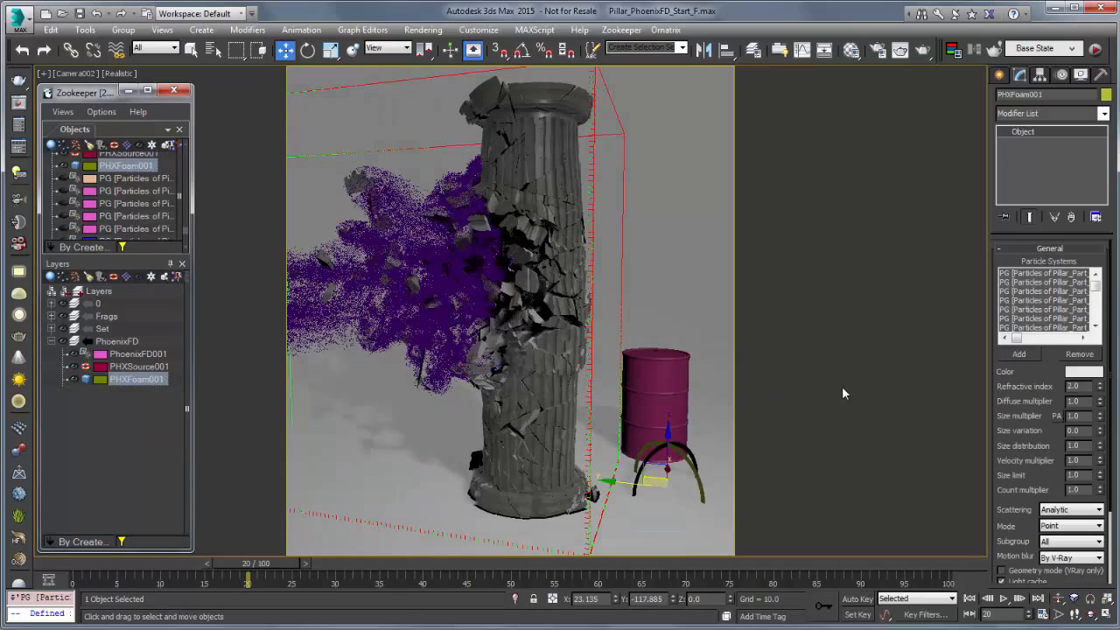
left_click_drag(1019, 400, 1007, 332)
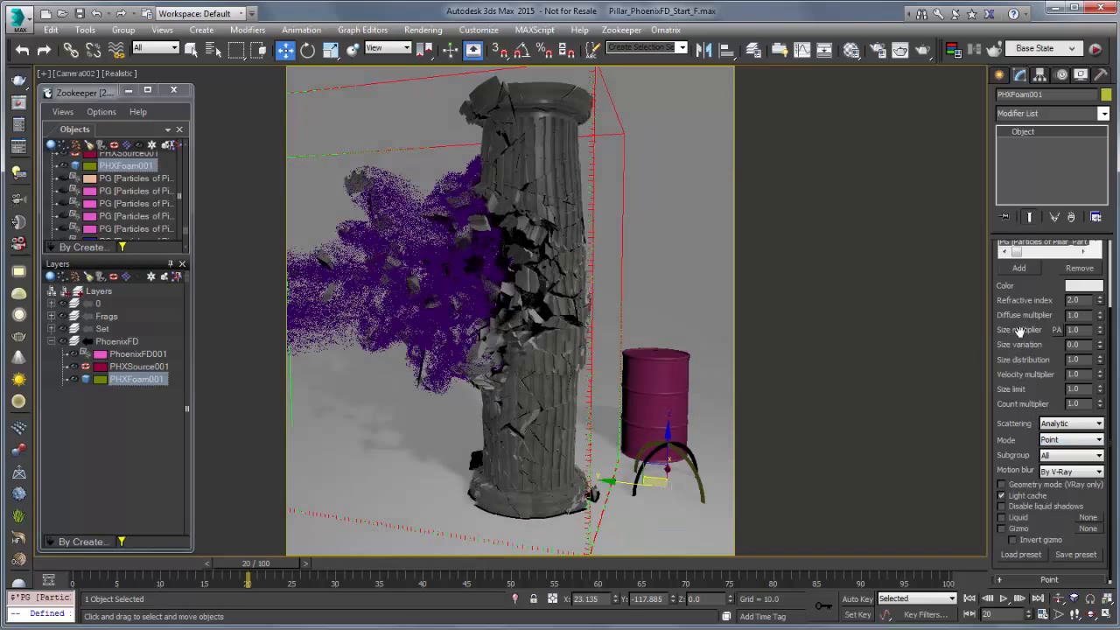
left_click(922, 51)
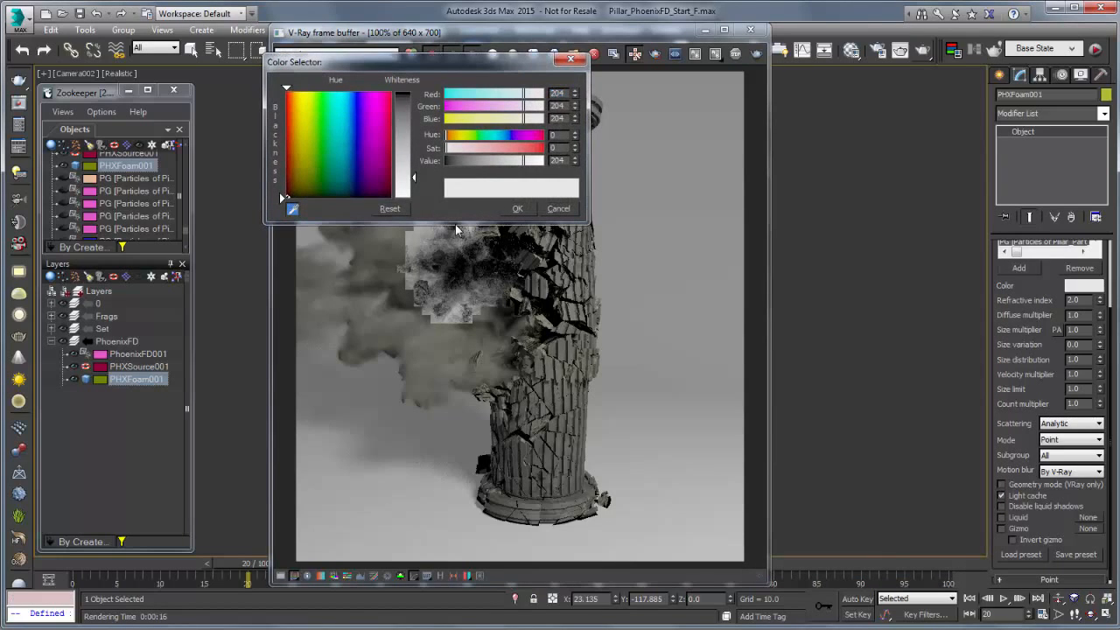
Set the foam shader's colour to a dark olive grey (35, 38, 27) sampled from the rendered image.
left_click(455, 225)
left_click_drag(455, 225, 455, 224)
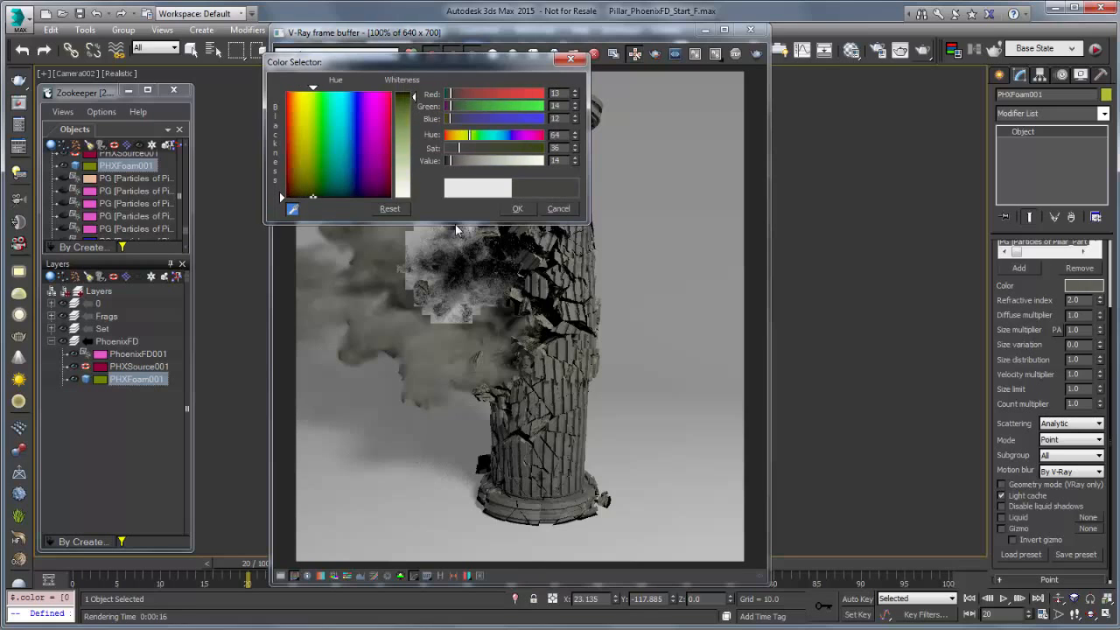
left_click(293, 209)
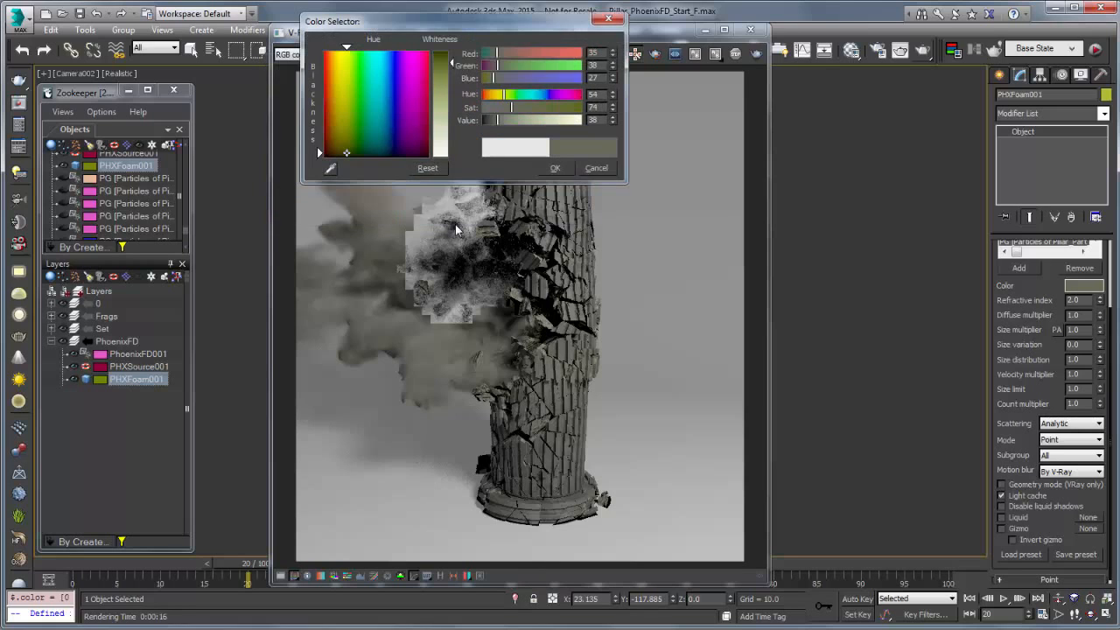
left_click(555, 168)
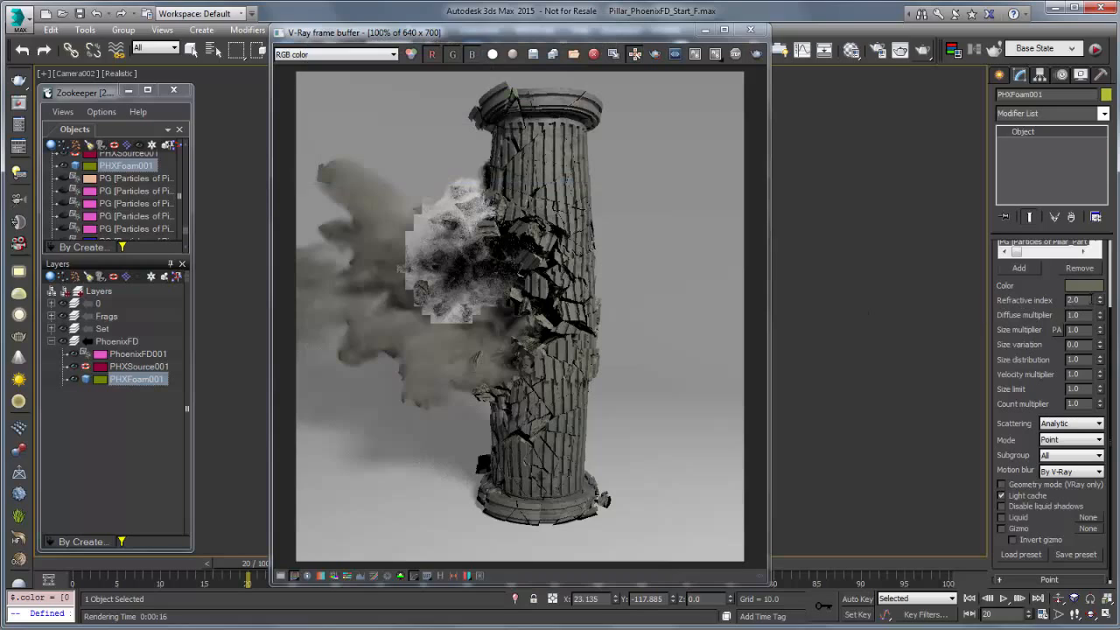
Set the foam's refractive index to 1.3, re-render frame 20 for a close look and minimise the frame buffer.
left_click(1067, 302)
type("1.3")
key("Return")
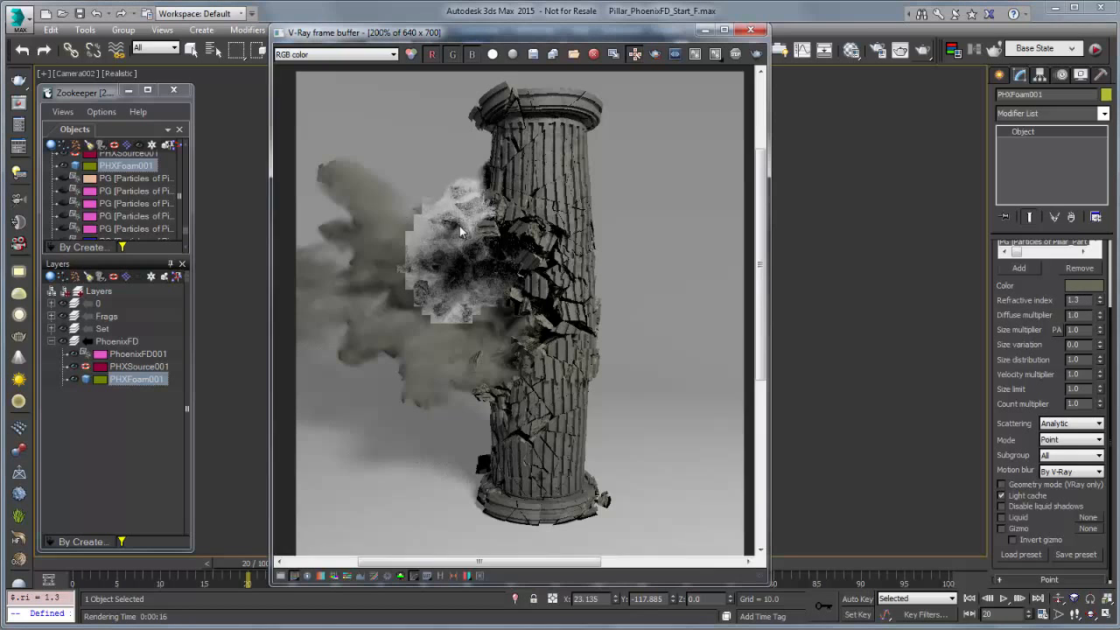
scroll(460, 226, "up", 1)
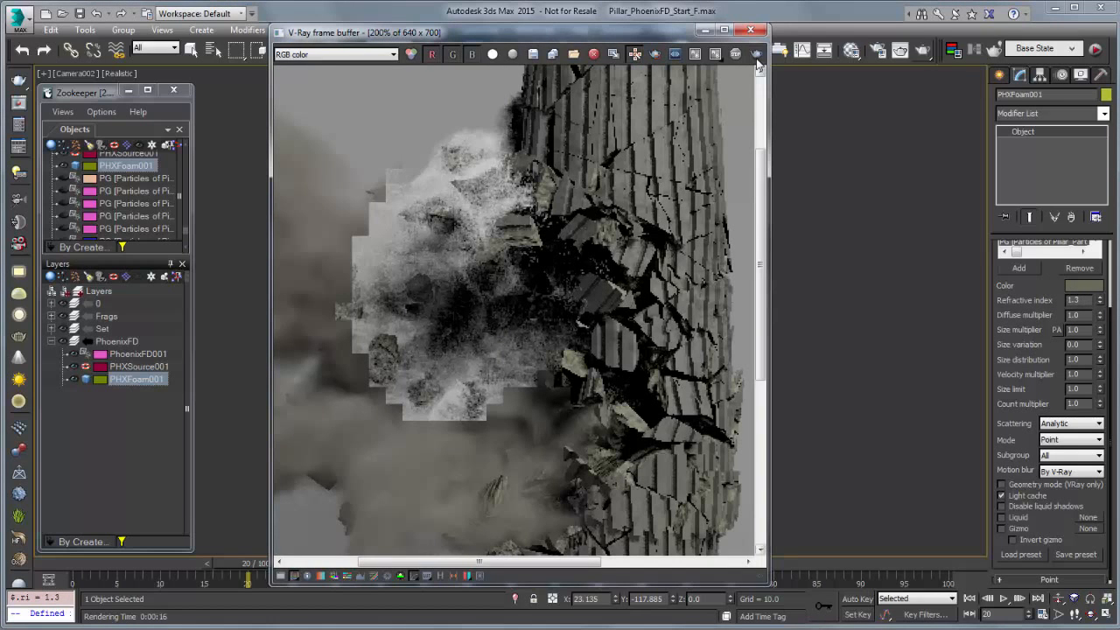
key("shift+q")
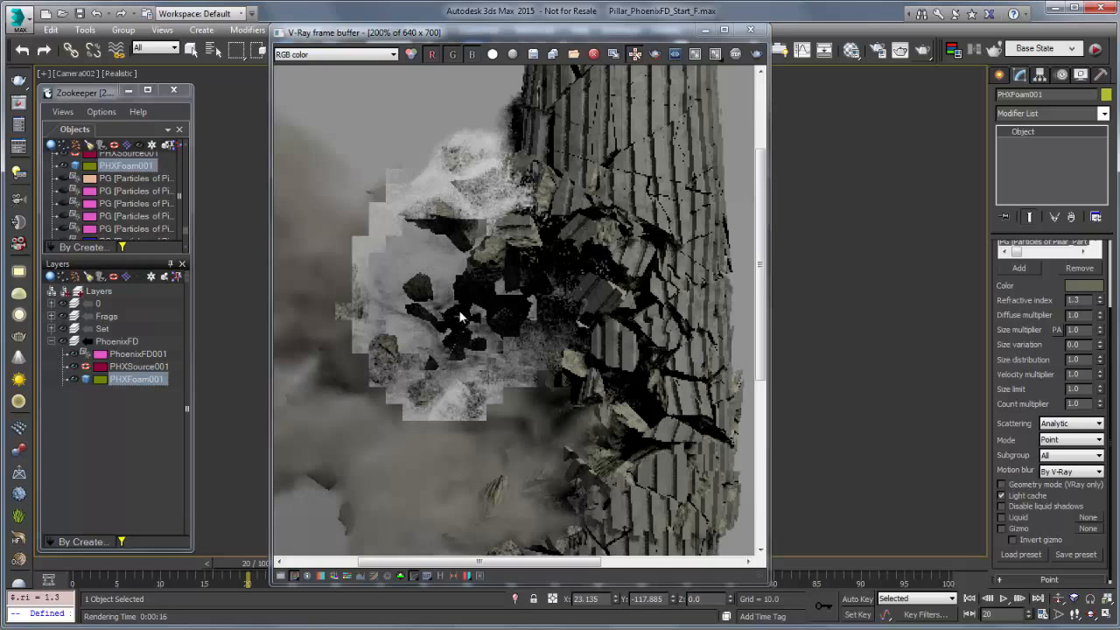
left_click(704, 30)
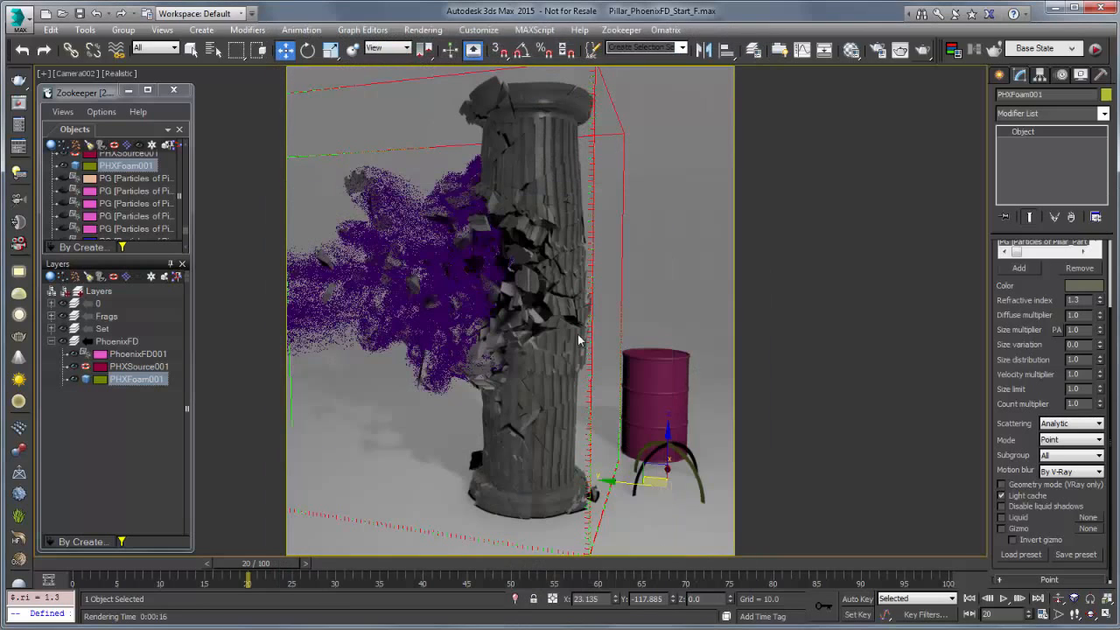
Disable Cast Shadows in the object properties of PHXFoam001.
right_click(674, 452)
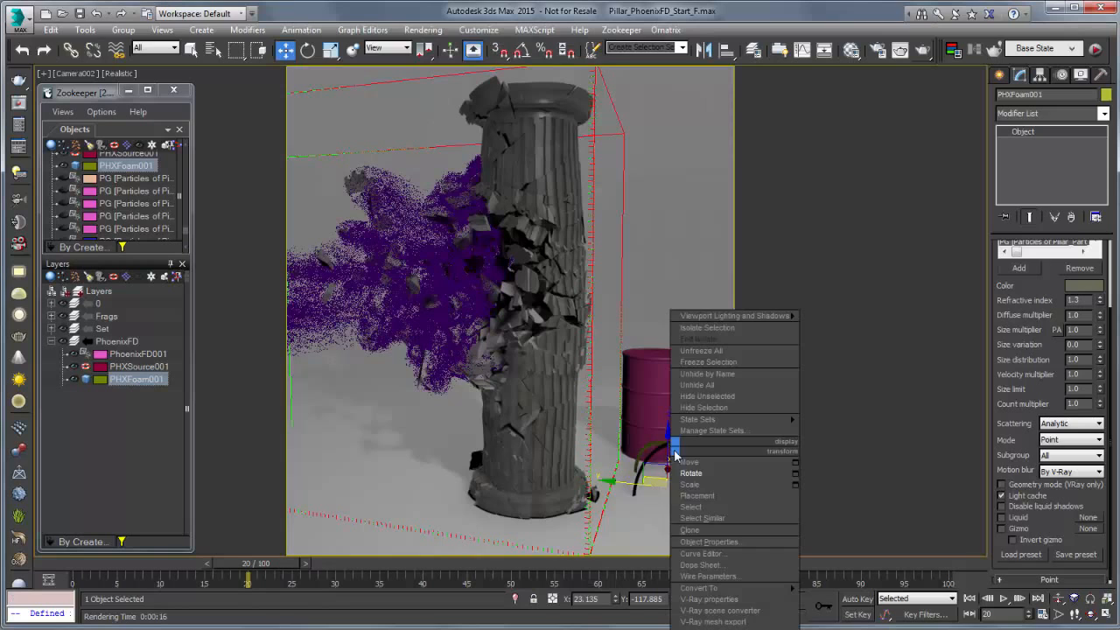
left_click(723, 543)
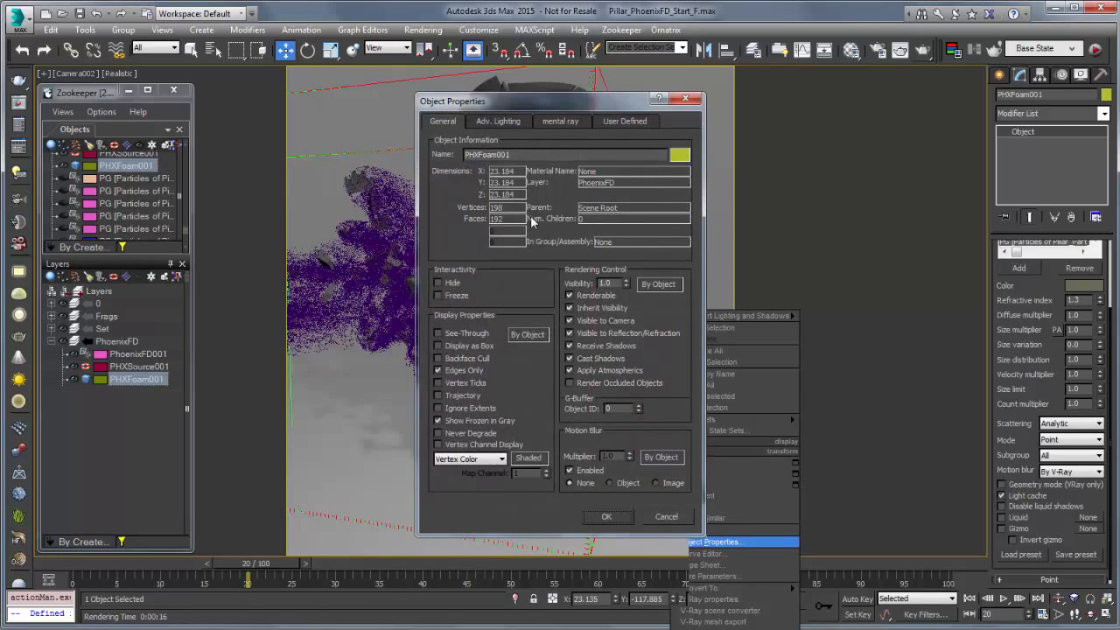
left_click(590, 359)
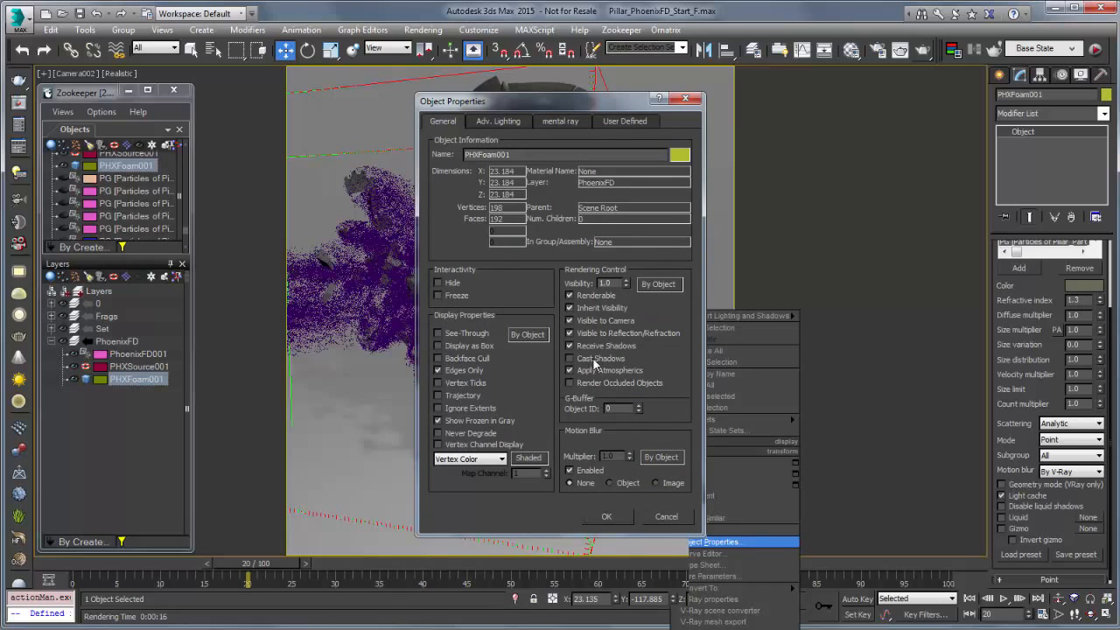
left_click(610, 518)
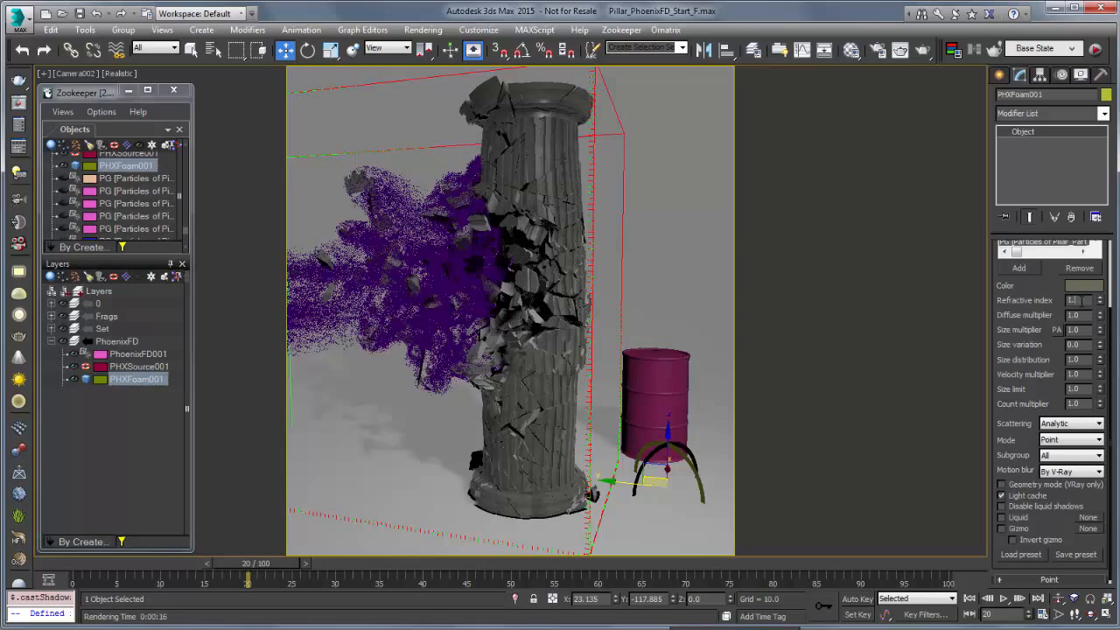
Set the foam's refractive index to 1.6, render frame 20 and inspect the dust around the flying fragments.
key("Return")
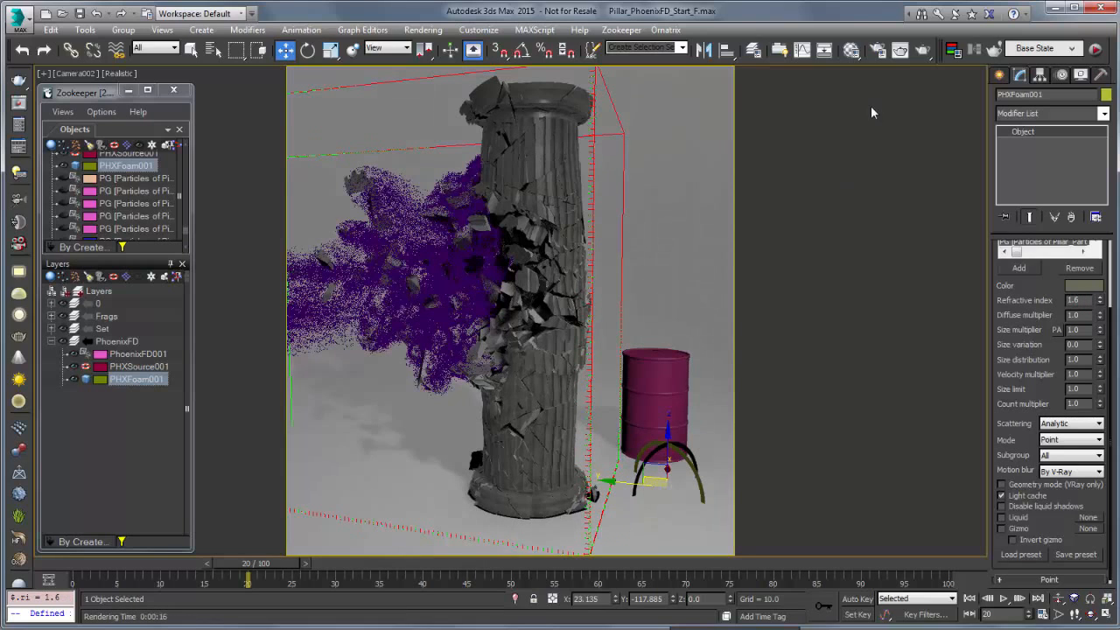
left_click(924, 49)
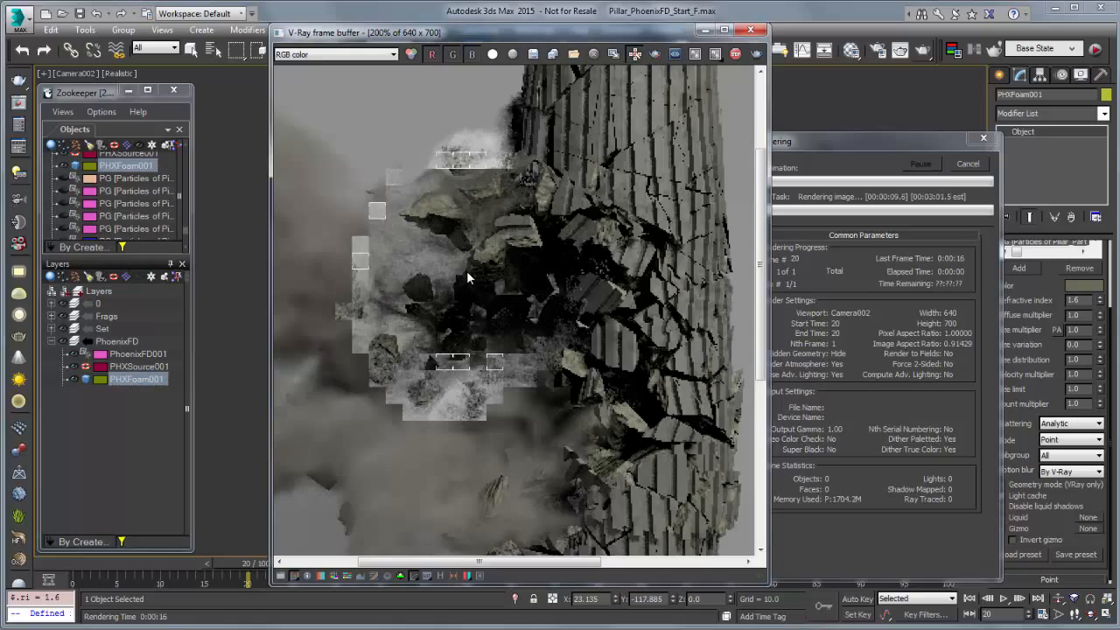
scroll(468, 277, "down", 1)
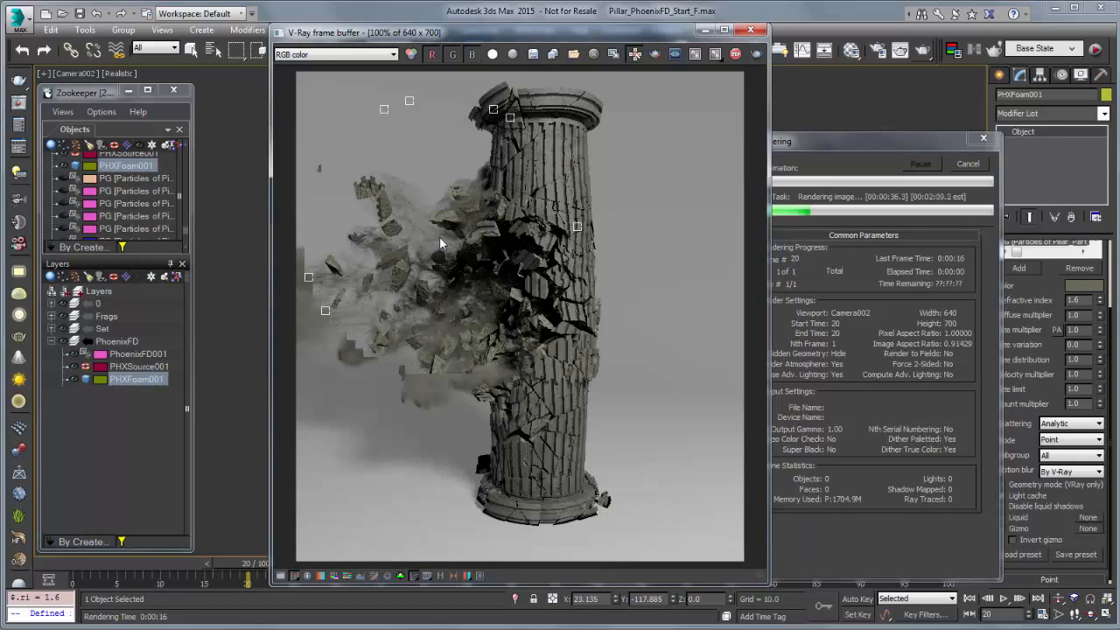
scroll(412, 207, "up", 1)
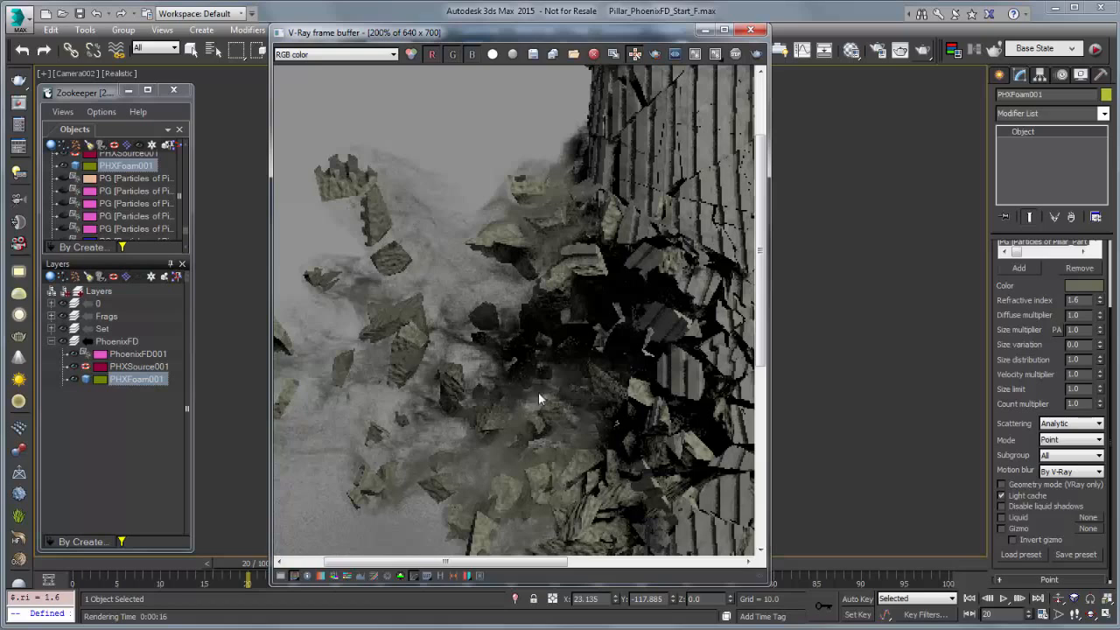
scroll(464, 310, "down", 1)
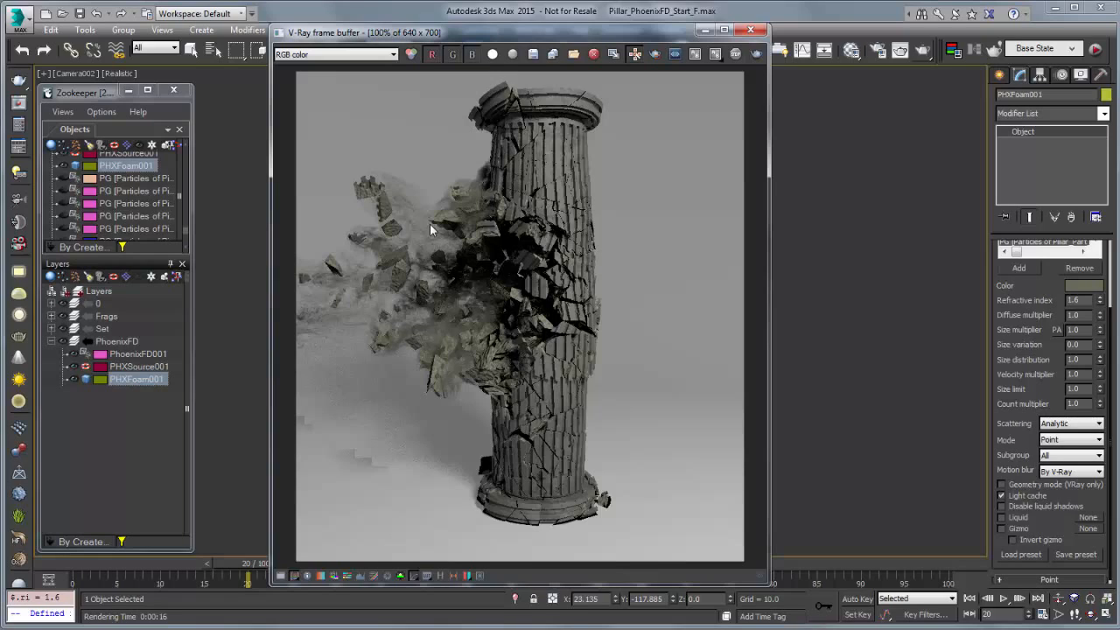
Enable Motion blur in the V-Ray camera settings, start a render and dismiss the missing velocity channel warning.
left_click(876, 50)
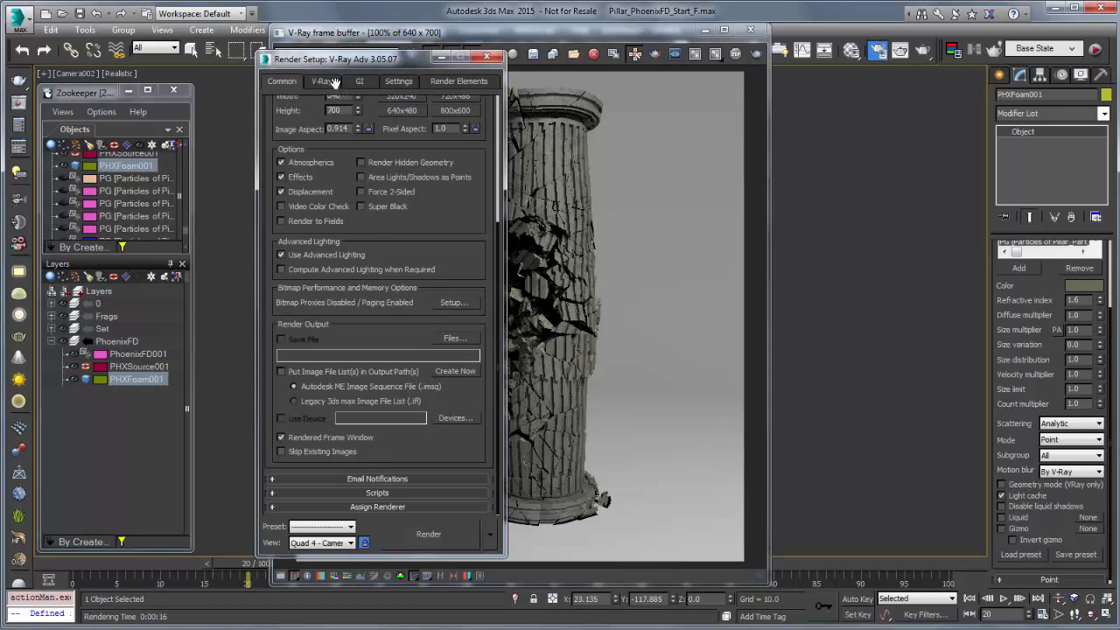
left_click(333, 82)
left_click(393, 370)
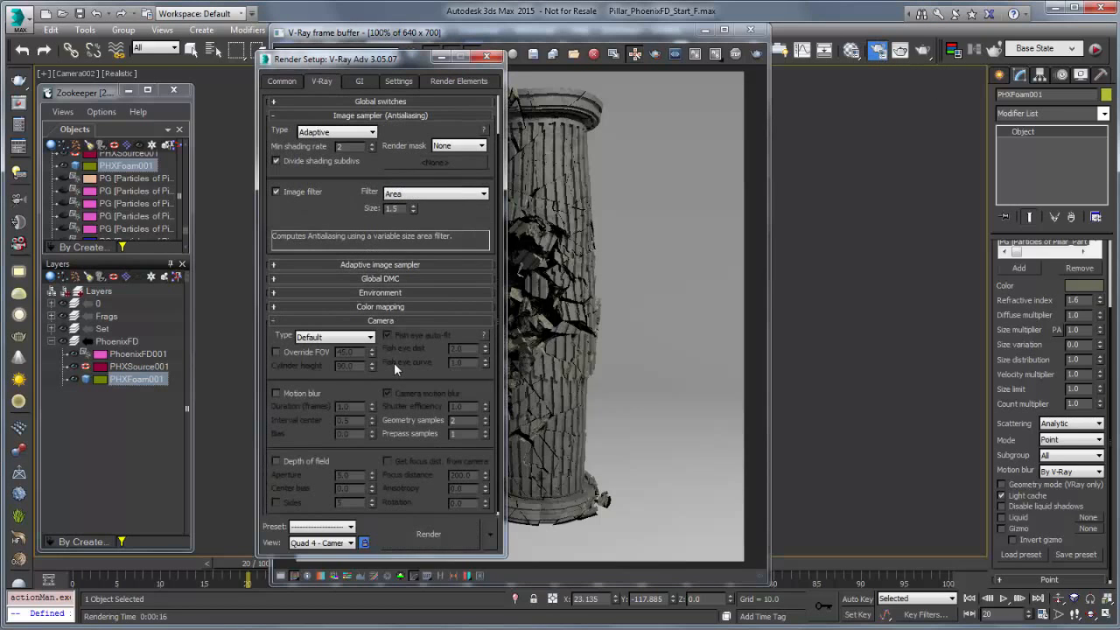
left_click(310, 389)
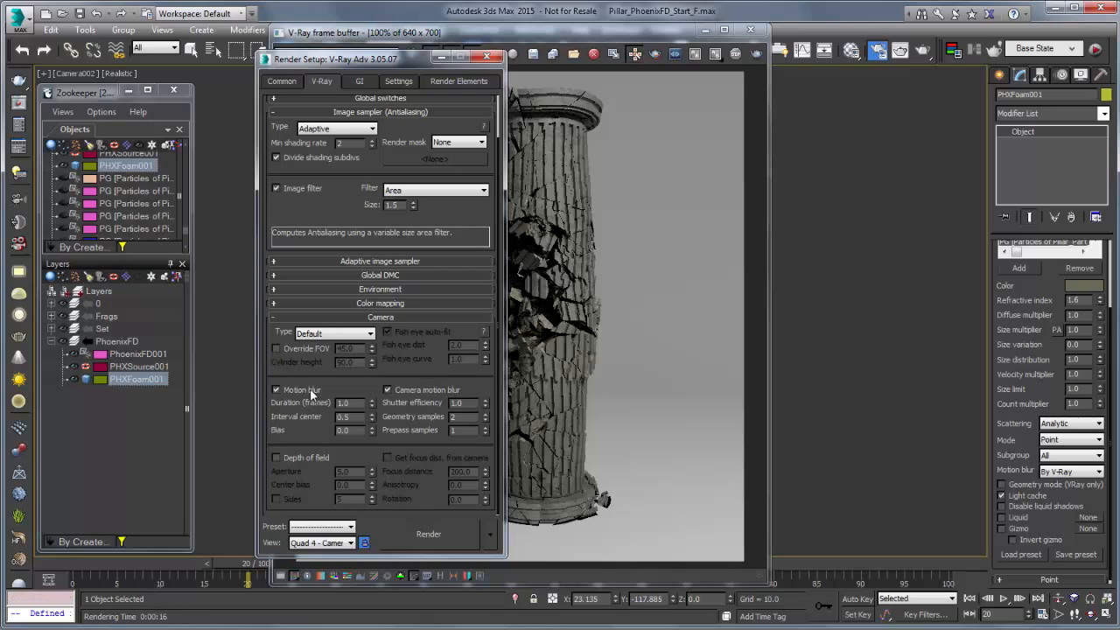
left_click(450, 534)
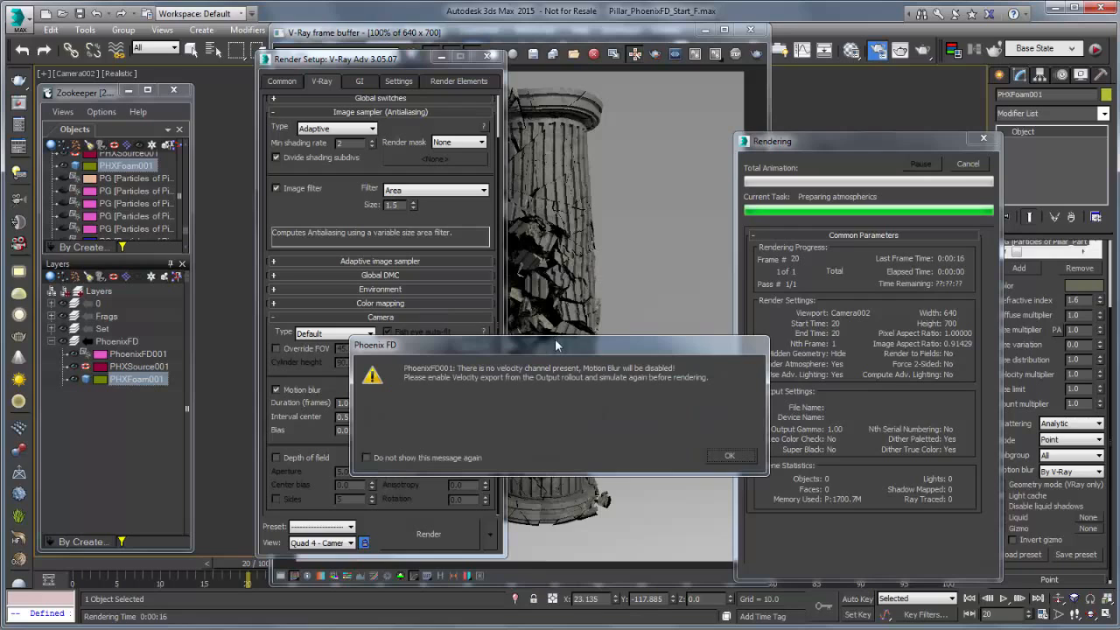
left_click_drag(555, 345, 612, 243)
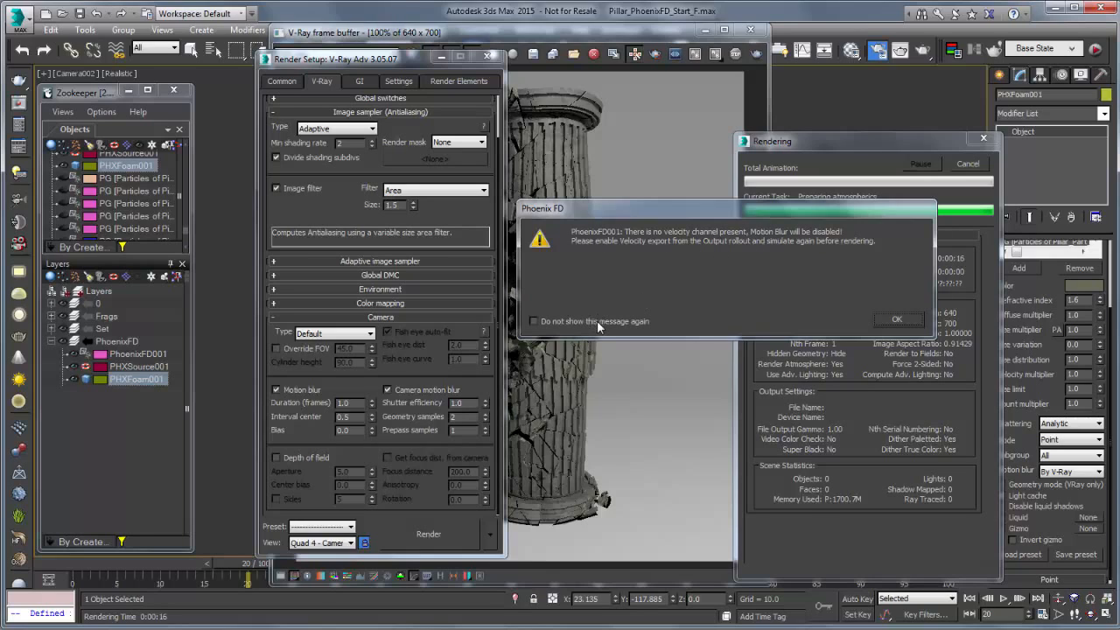
left_click(907, 319)
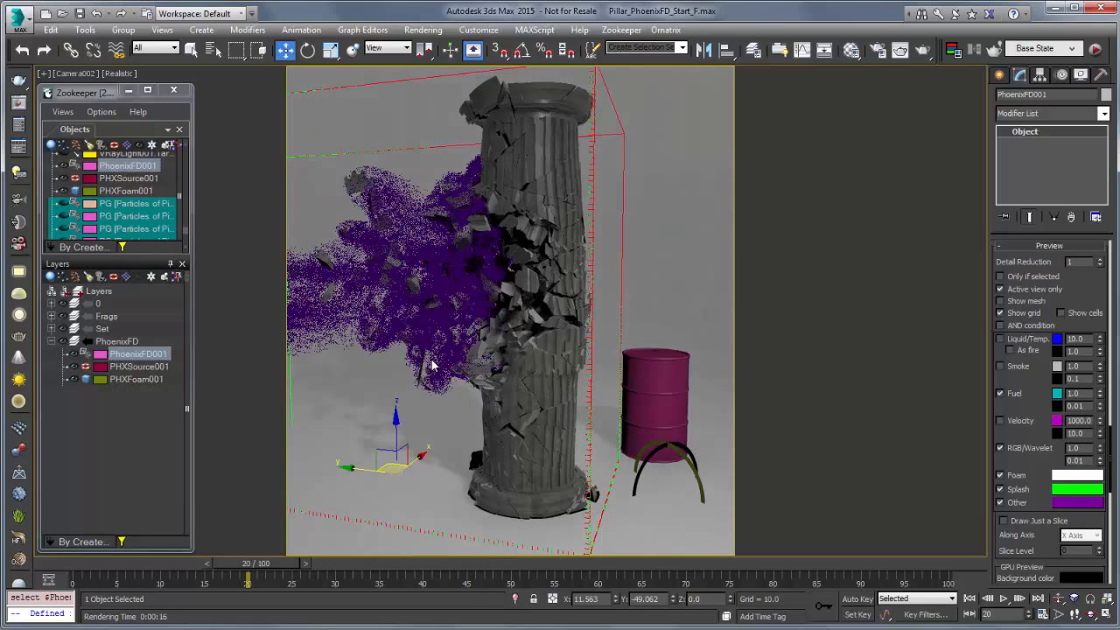
Enable the Velocity output channel on PhoenixFD001.
left_click_drag(1040, 361, 1039, 387)
right_click(1040, 387)
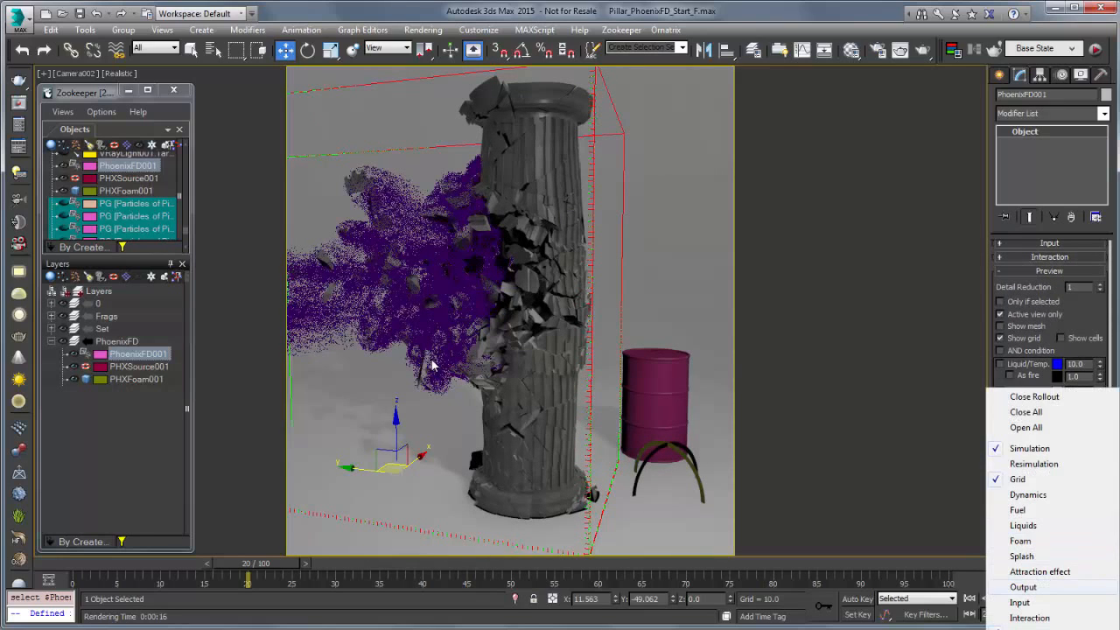
left_click(1023, 587)
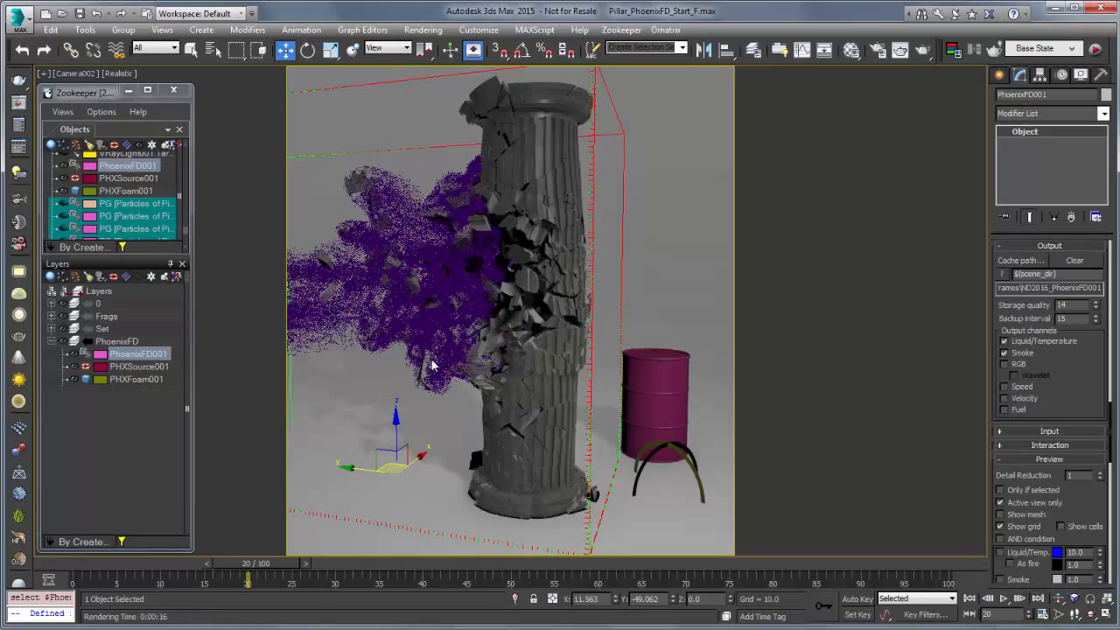
left_click(1004, 398)
Rerun the PhoenixFD001 simulation and stop it at frame 21.
right_click(1054, 407)
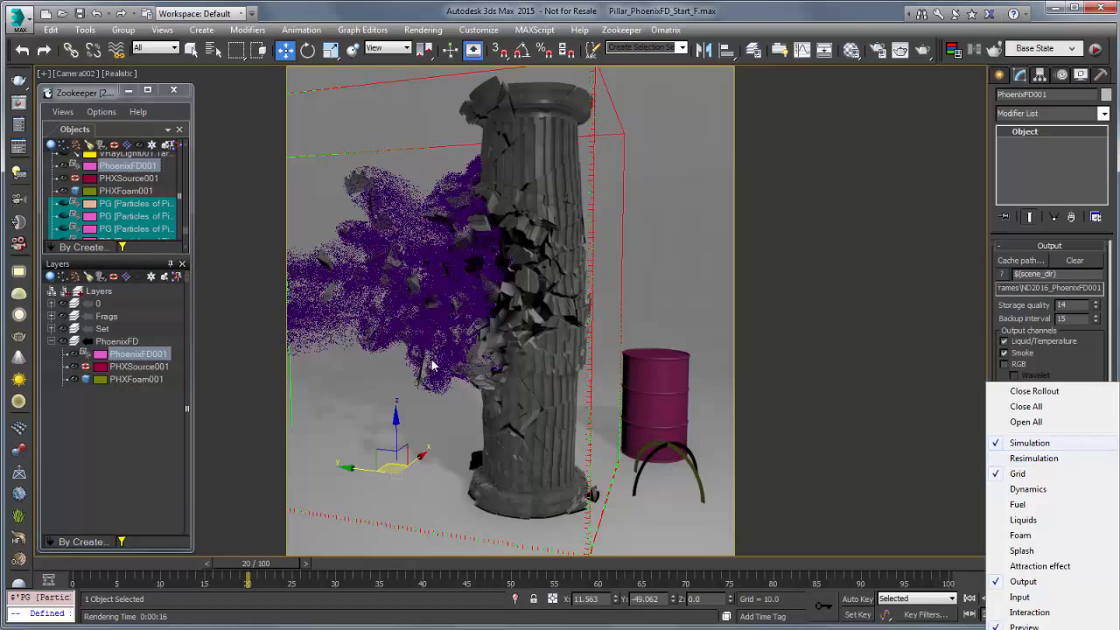
left_click(1032, 442)
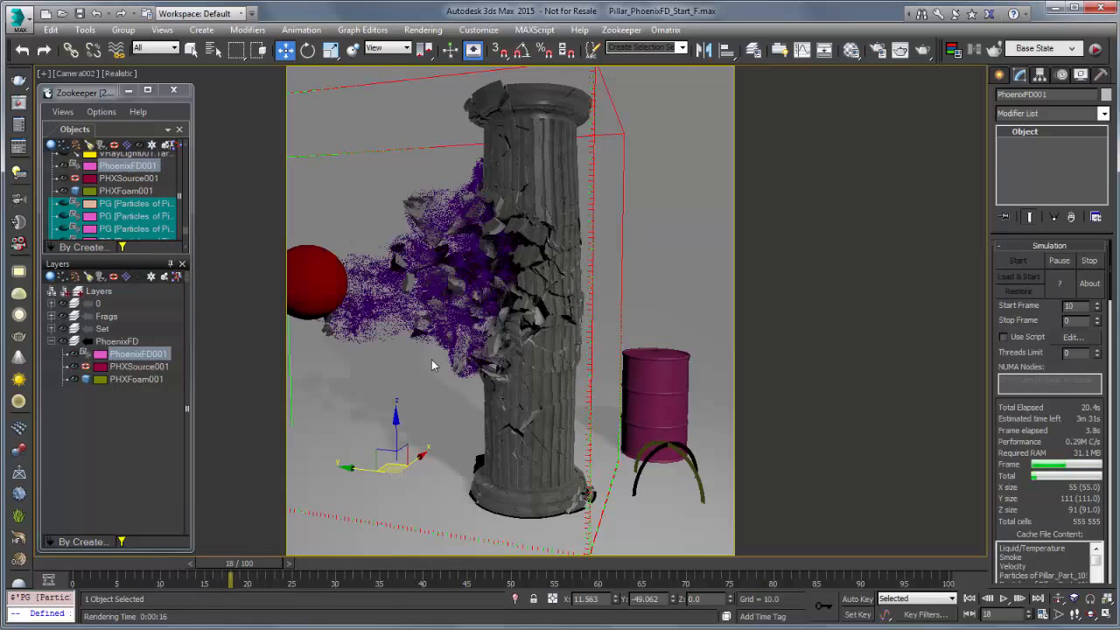
left_click(1089, 261)
Review PhoenixFD001's preview and output settings, then render frame 21 with motion blur and inspect the dust and fragments up close.
right_click(1050, 532)
left_click(1023, 565)
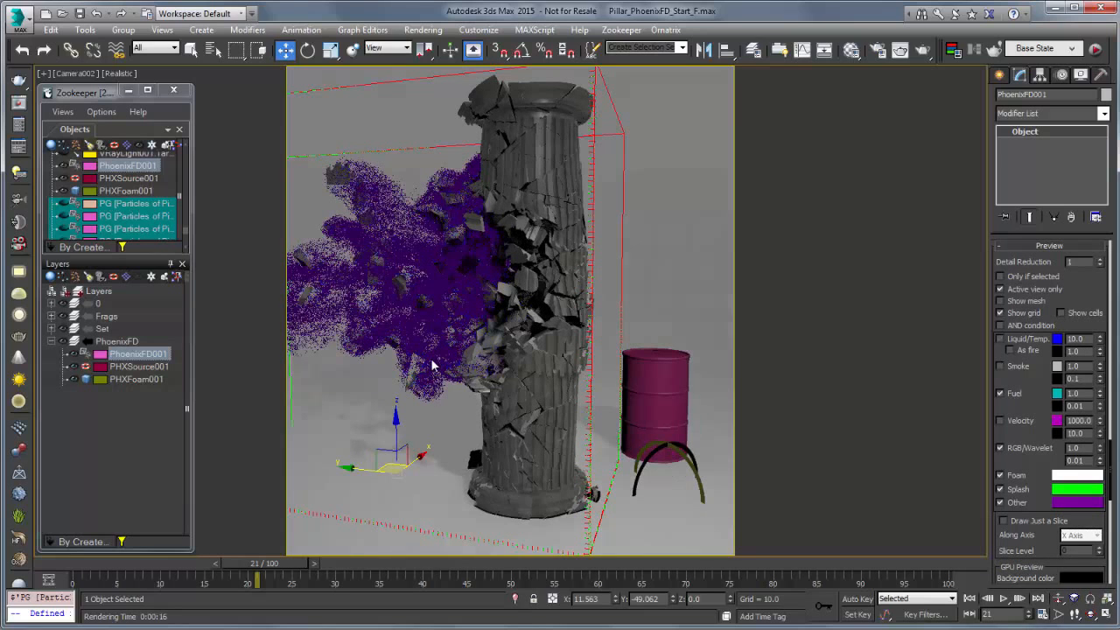
left_click(1000, 339)
scroll(1049, 402, "up", 4)
key("shift+q")
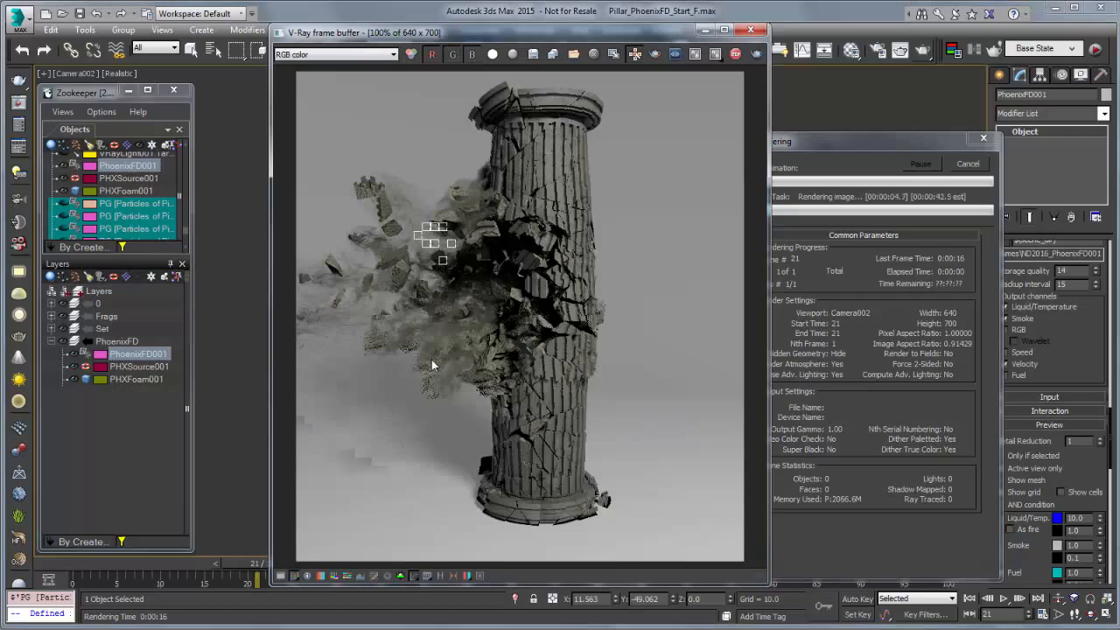
scroll(432, 366, "up", 1)
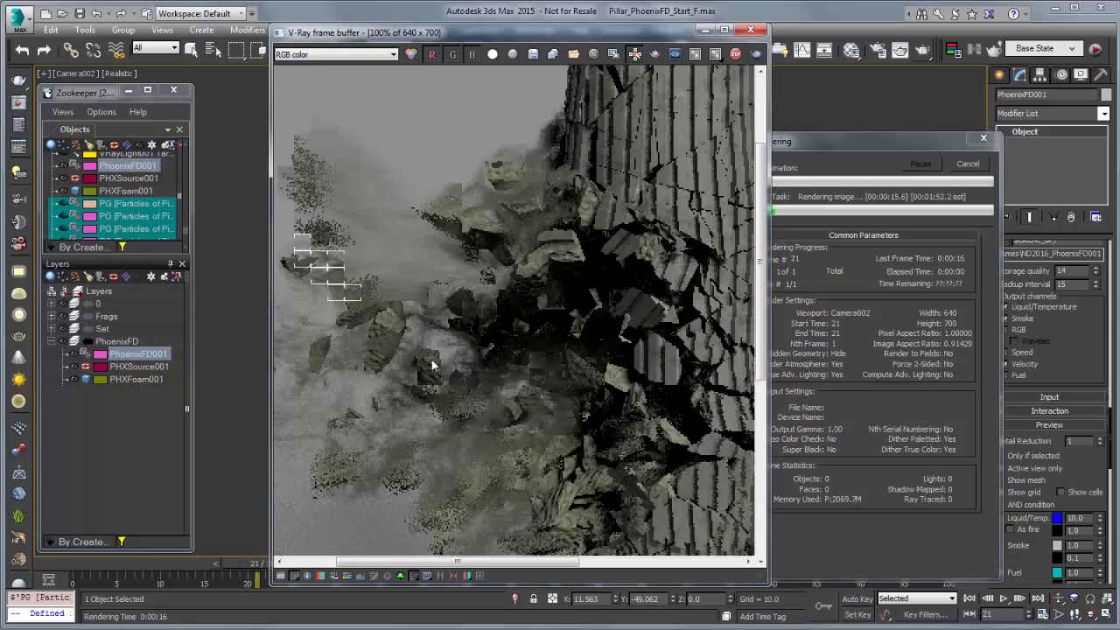
scroll(432, 366, "down", 2)
scroll(432, 365, "up", 2)
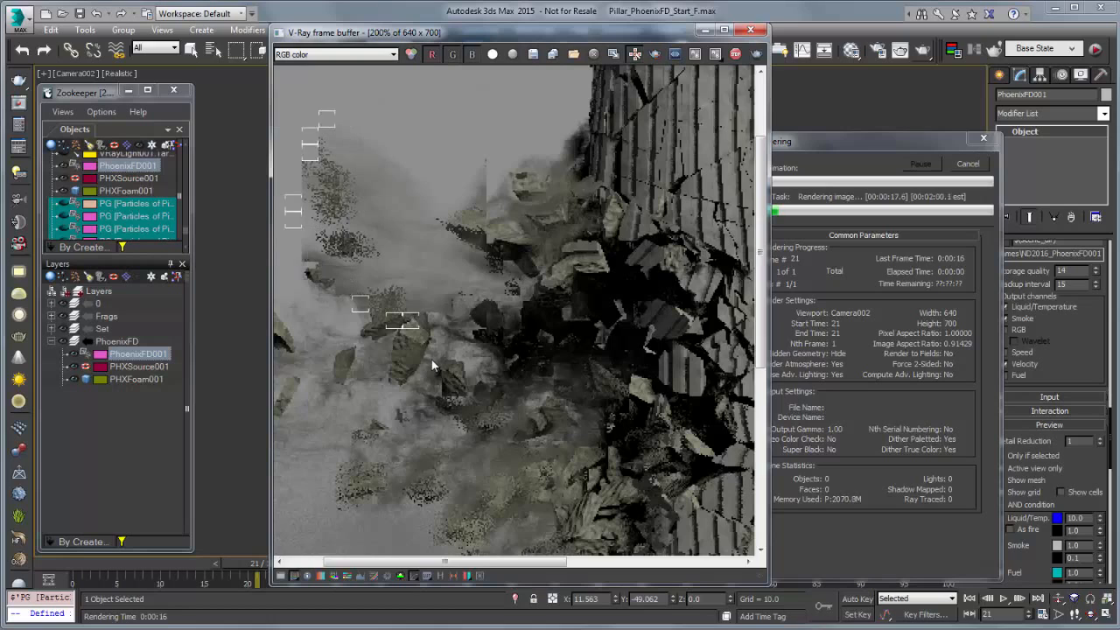
Inspect the motion-blurred dust and fragments in the frame 21 render, both close up and in full.
scroll(431, 366, "down", 1)
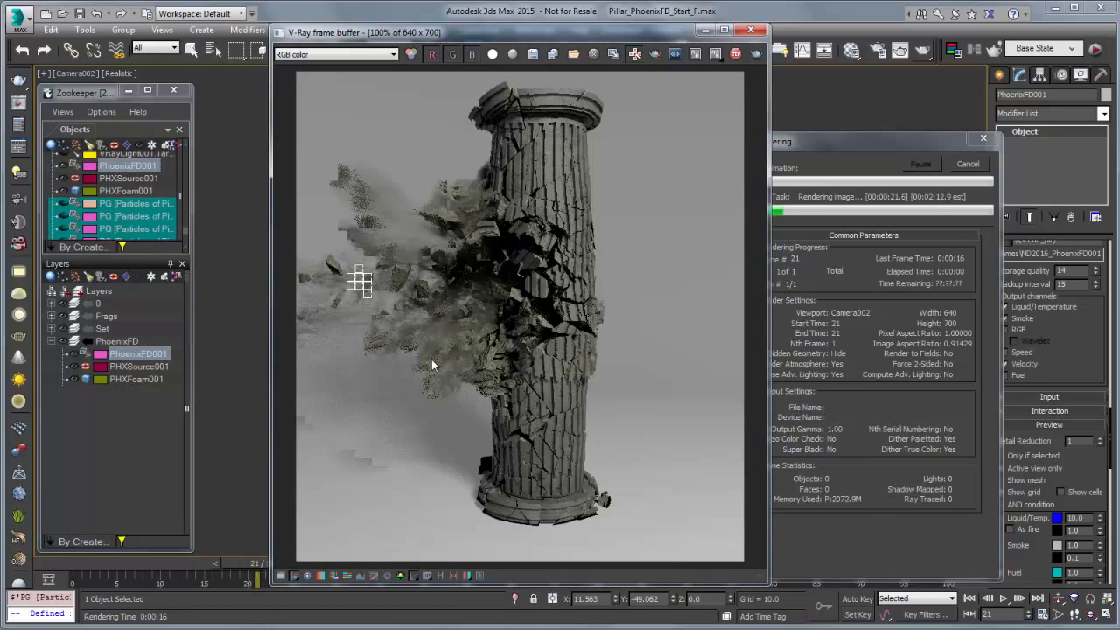
scroll(432, 366, "up", 1)
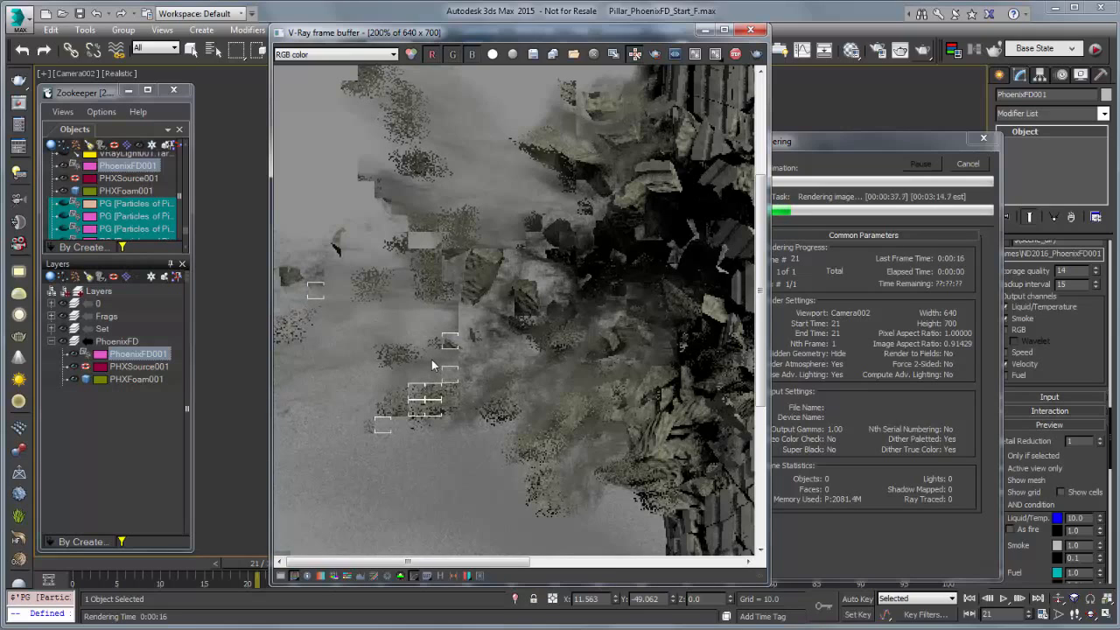
double_click(431, 366)
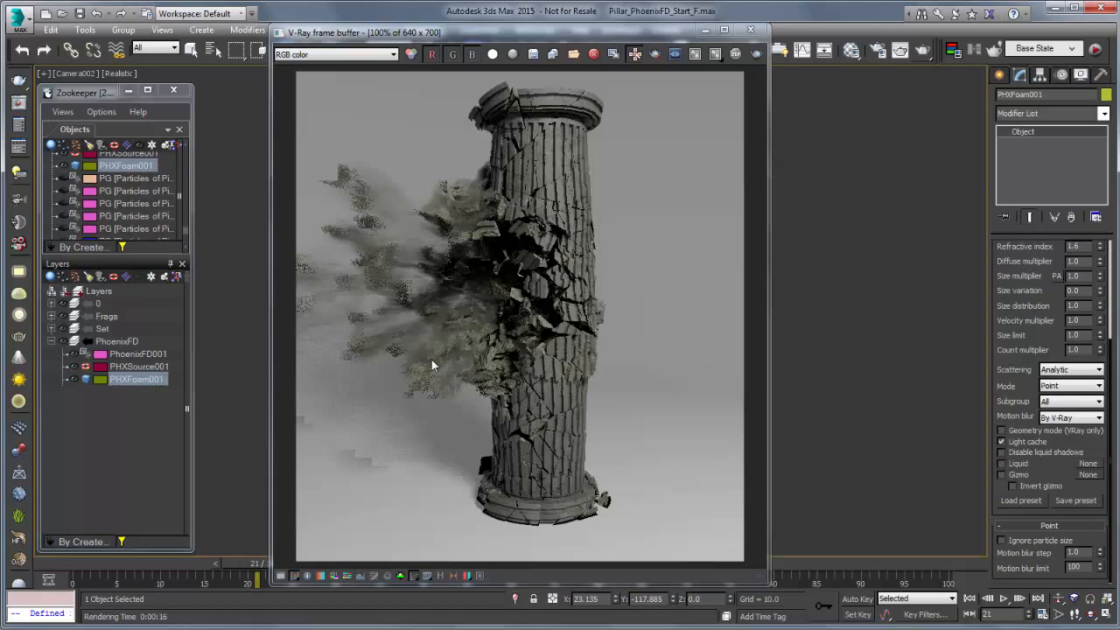
Set PHXFoam001's motion blur step to 2 and re-render frame 21 to check the dust streaks.
key("Tab")
type("2")
key("Return")
scroll(432, 366, "up", 1)
key("shift+q")
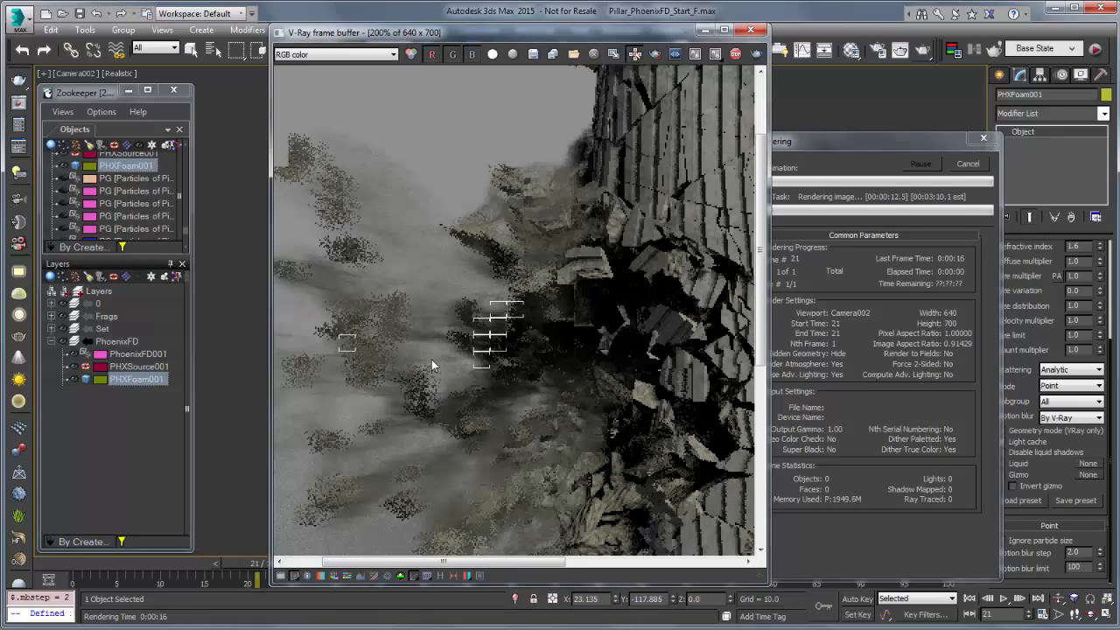
scroll(431, 365, "down", 2)
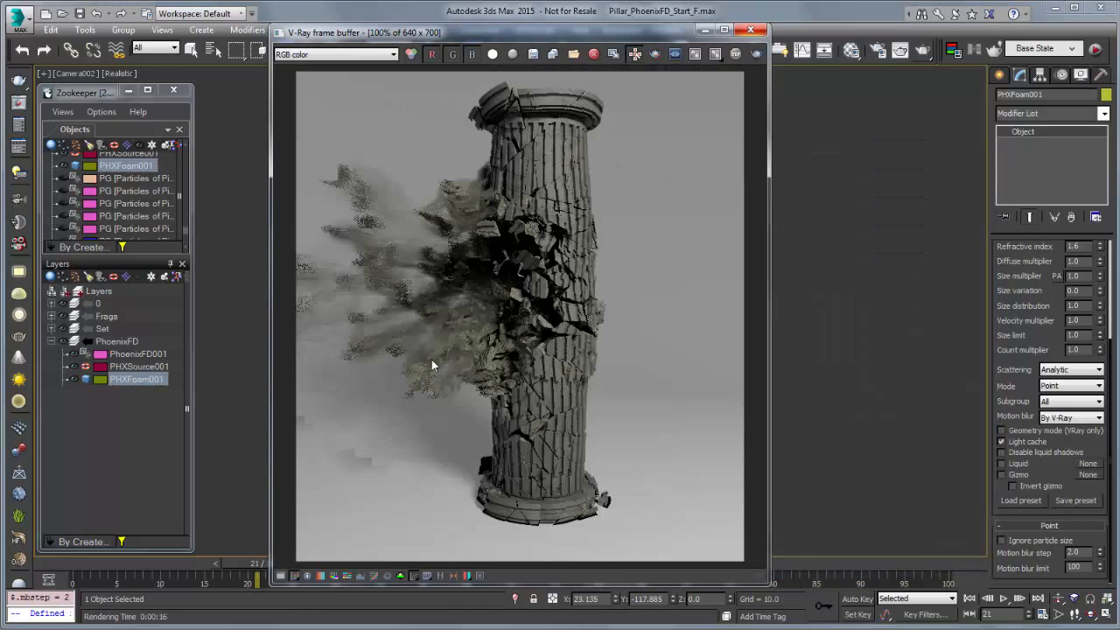
left_click(749, 29)
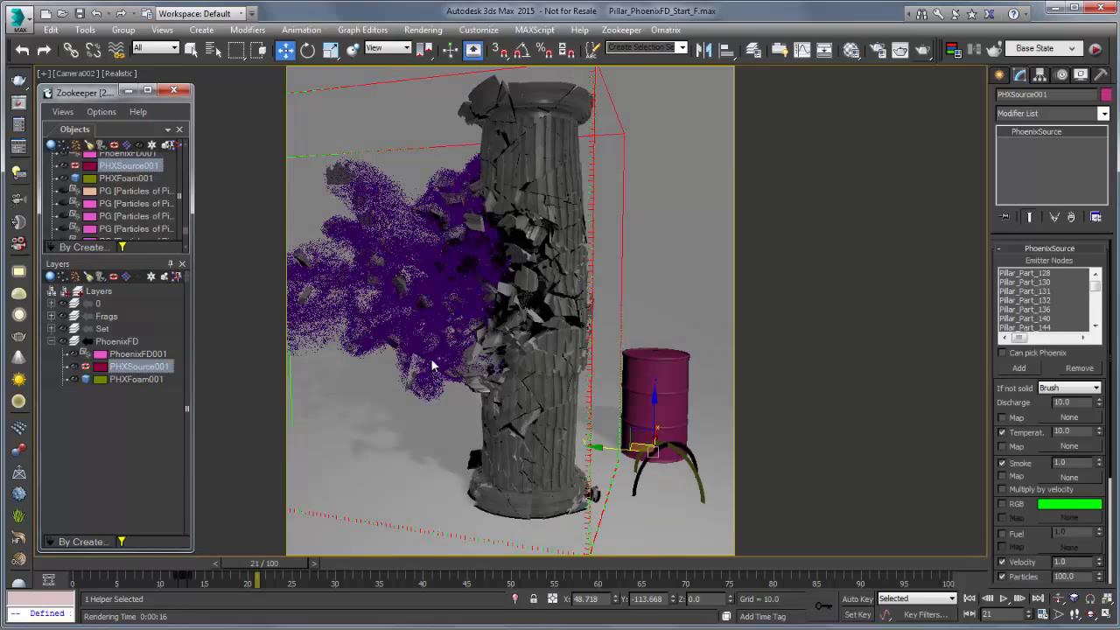
Review PHXSource001's particle settings and the V-Ray image sampler and camera motion blur settings, then re-render frame 21.
scroll(1050, 411, "down", 3)
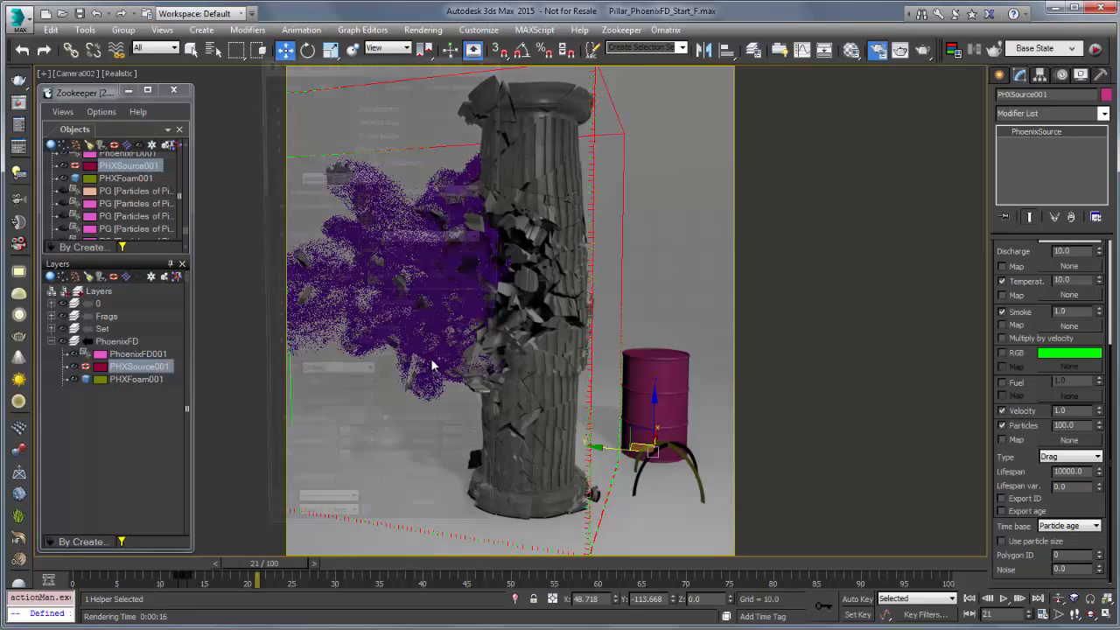
key("F10")
scroll(431, 366, "down", 2)
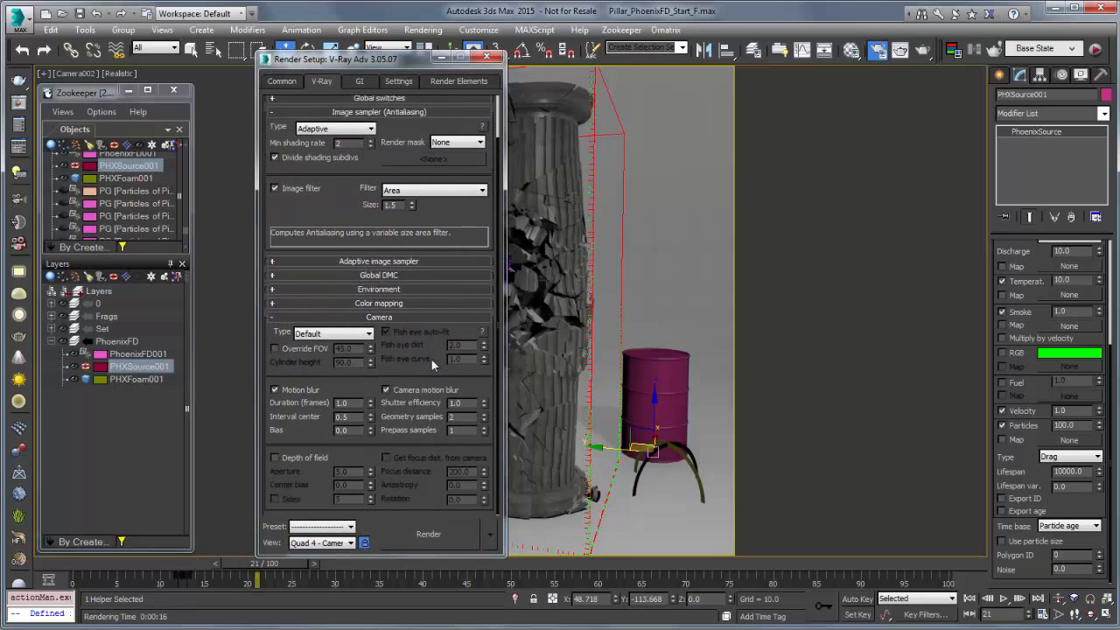
key("shift+q")
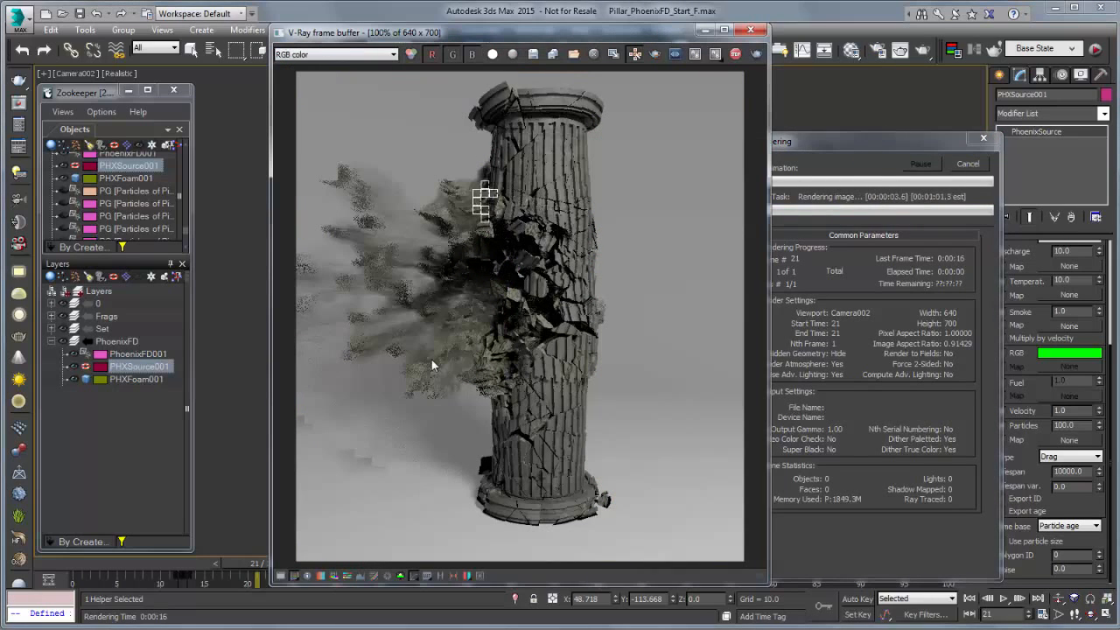
scroll(431, 365, "up", 1)
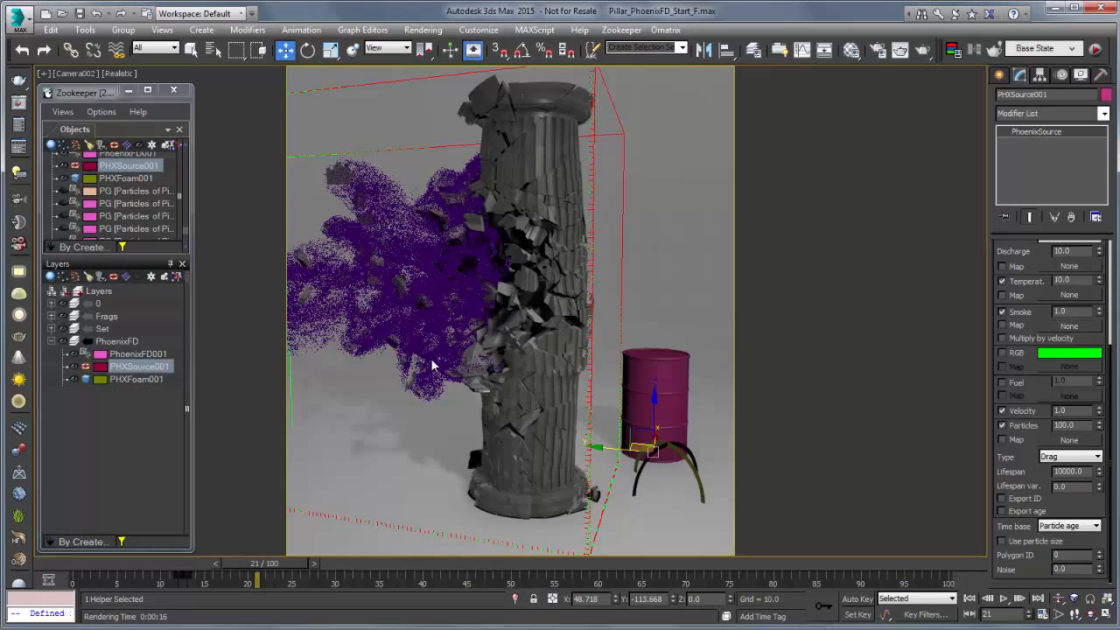
Check the material IDs of the Block Multi/Sub-Object material.
key("m")
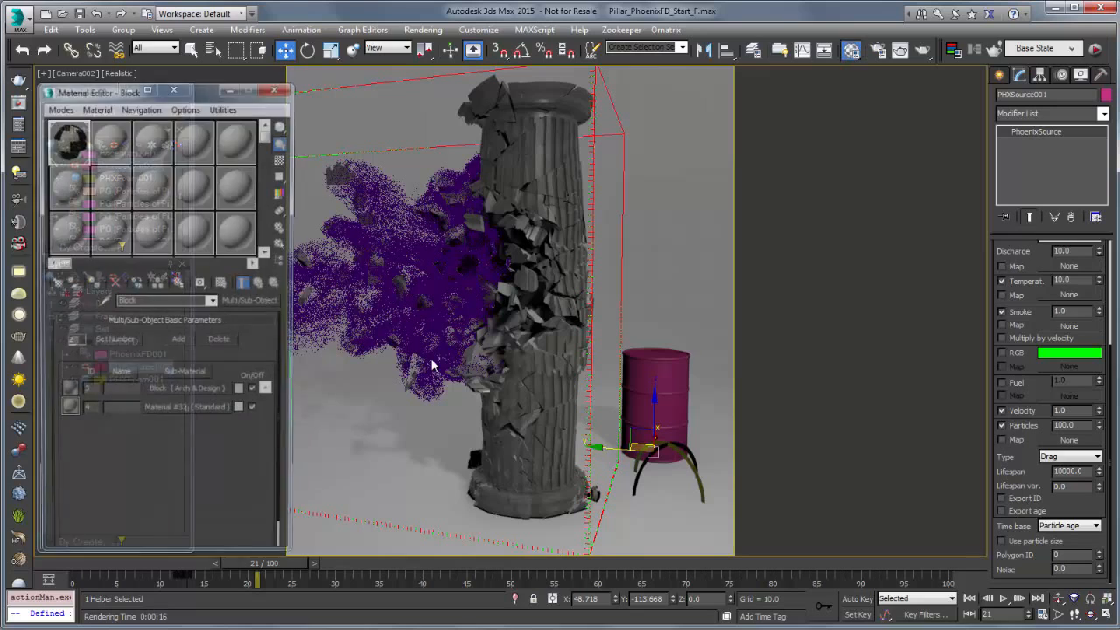
key("m")
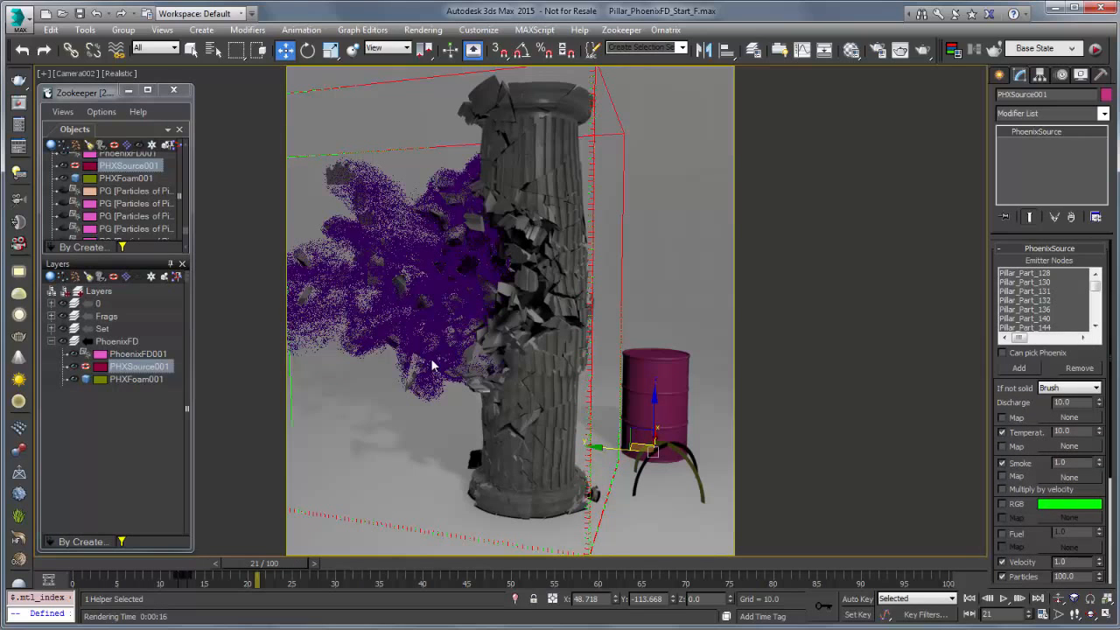
Rerun the PhoenixFD001 simulation and stop it at frame 23.
left_click(431, 366)
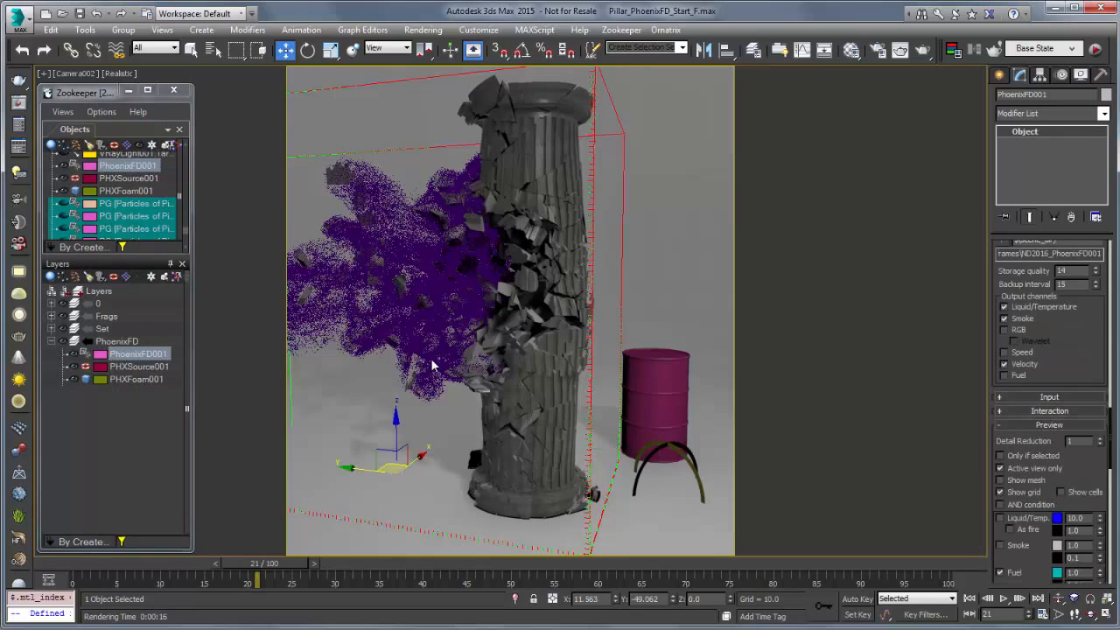
right_click(1062, 383)
left_click(1030, 385)
left_click(1018, 261)
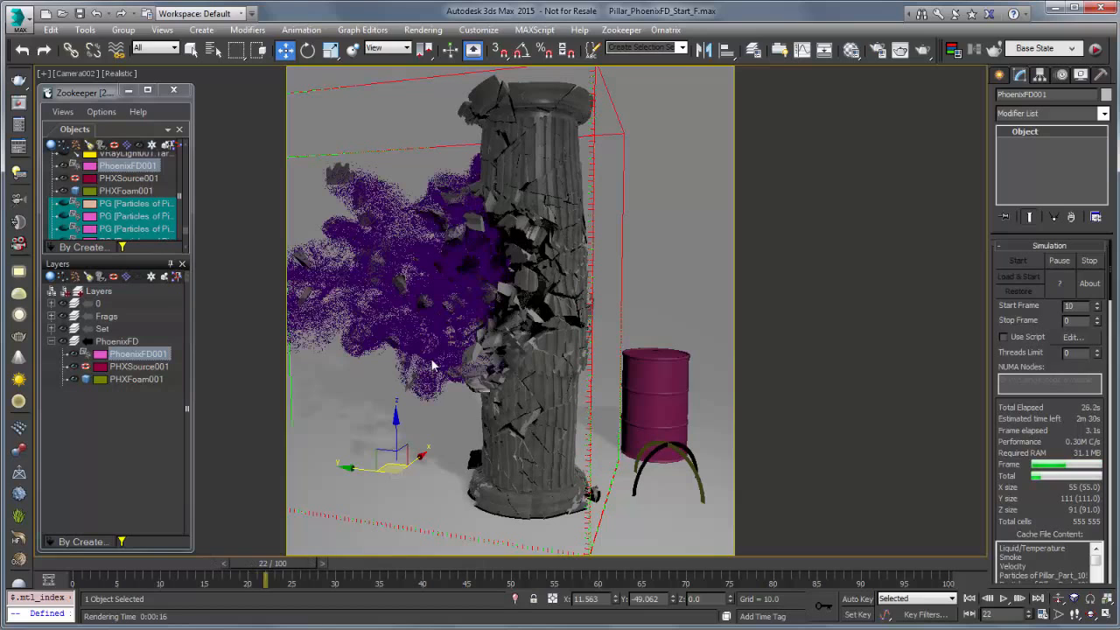
key("Escape")
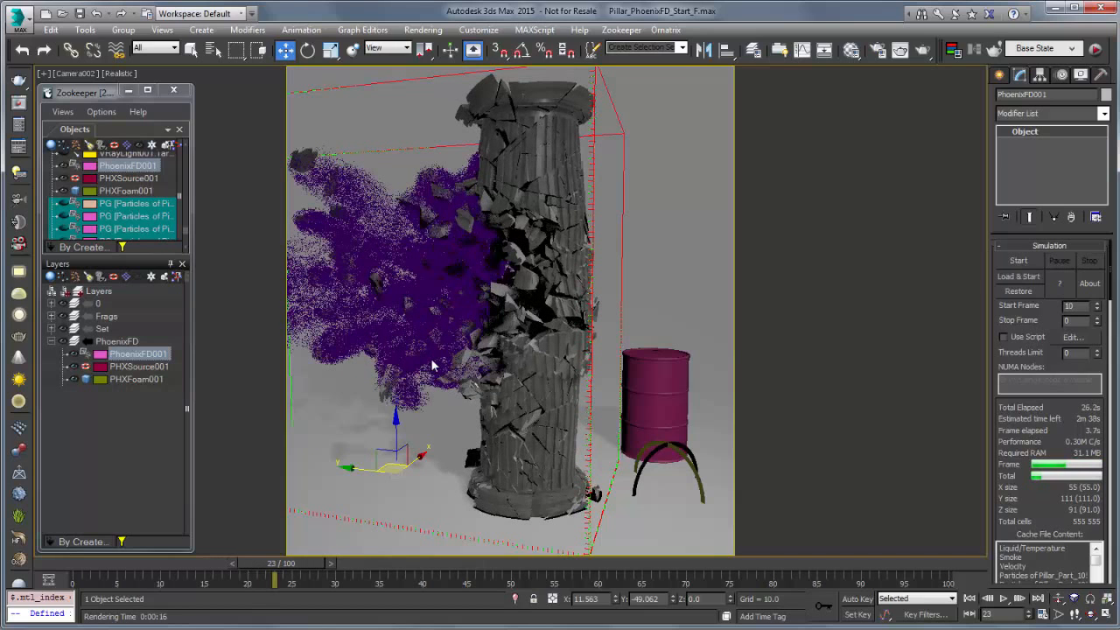
Go back to frame 17 and render it to inspect the dust around the fragments.
key("comma")
key("comma")
key("comma")
key("comma")
key("comma")
key("comma")
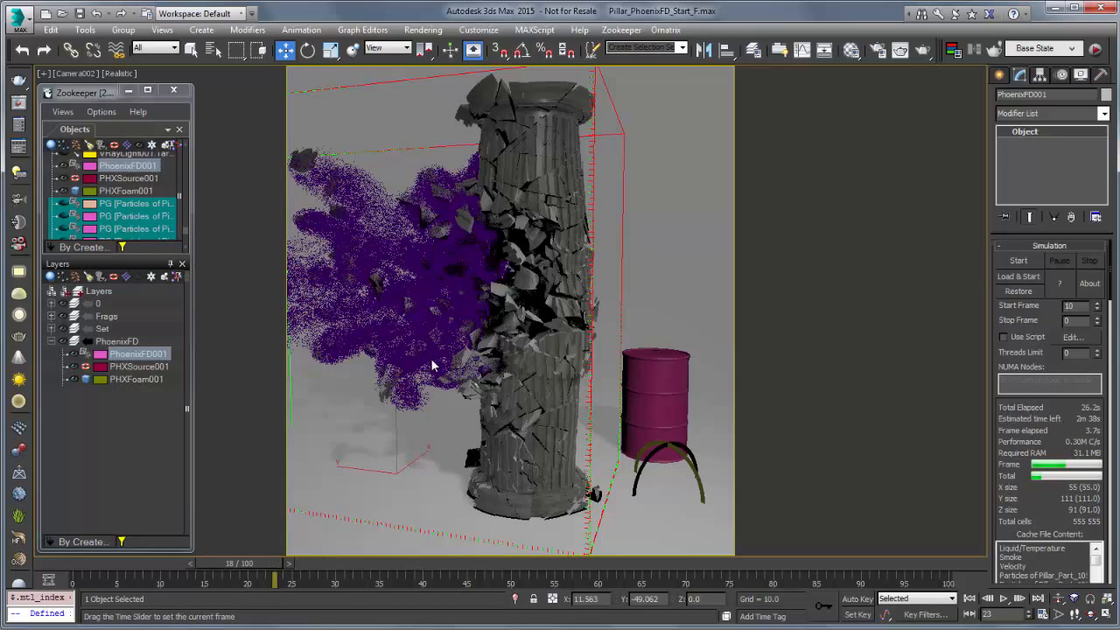
key("comma")
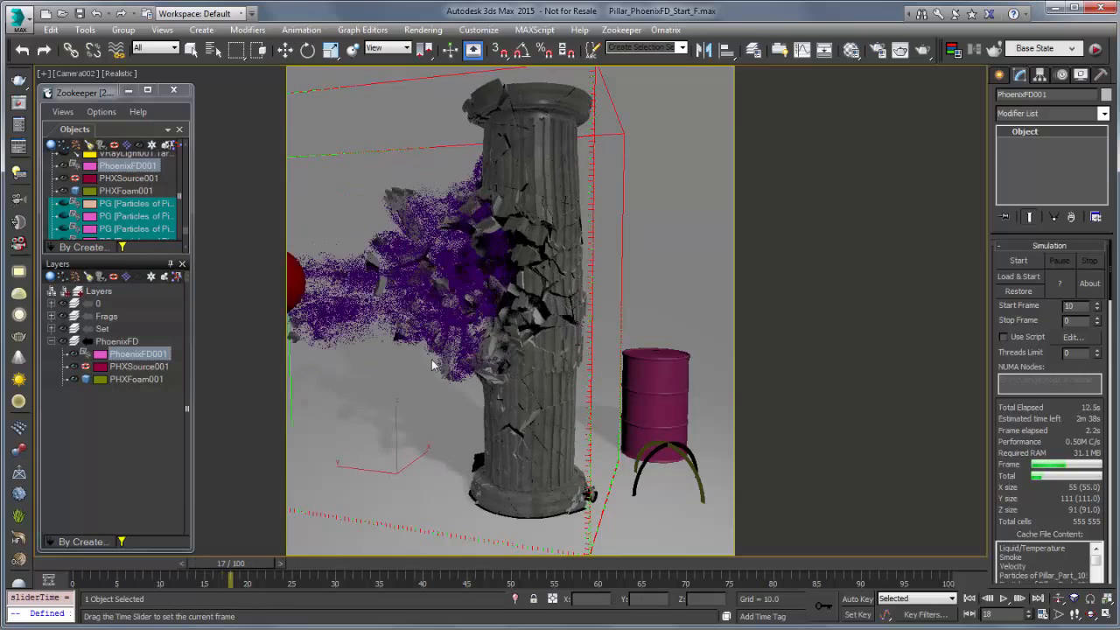
key("w")
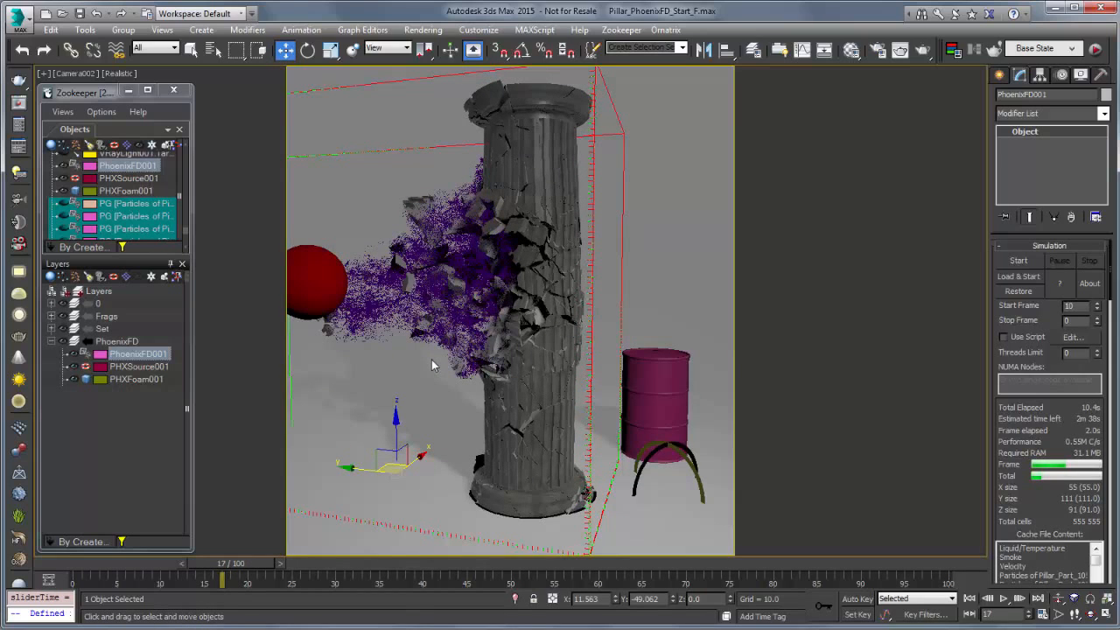
left_click(922, 50)
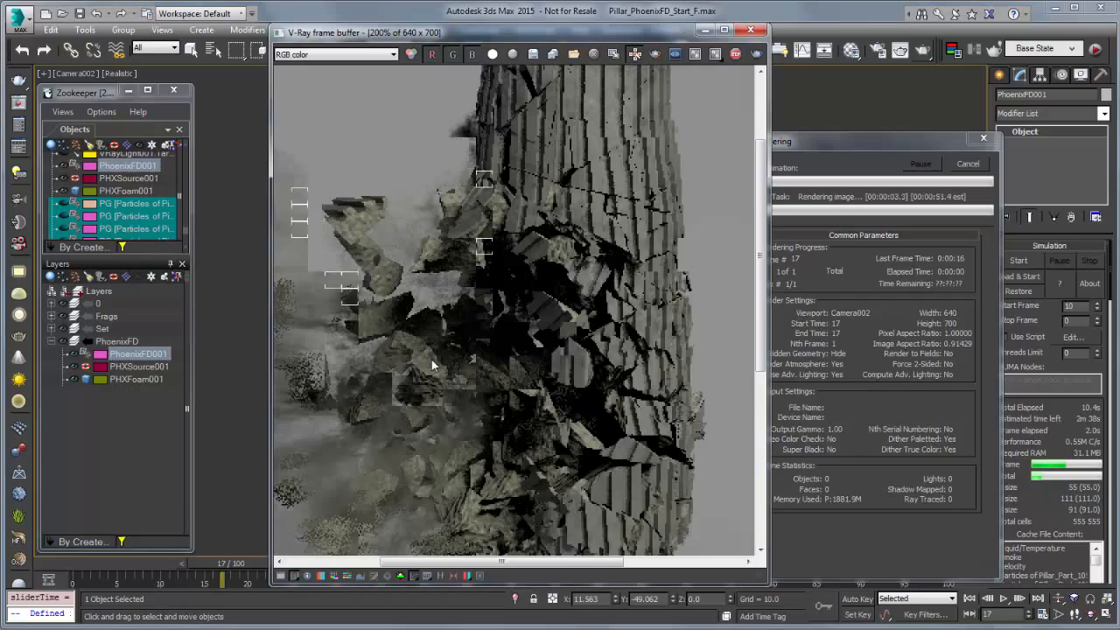
scroll(431, 366, "down", 1)
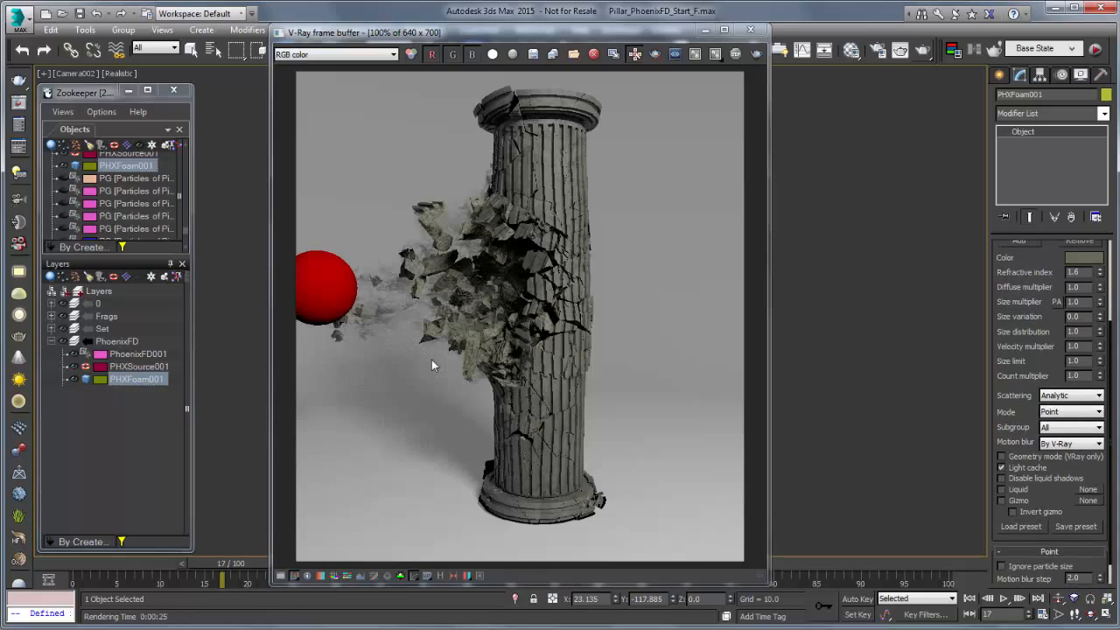
Set PHXFoam001's count multiplier to 2 and re-render frame 17 to inspect the denser dust.
key("Tab")
type("2")
key("Return")
scroll(431, 366, "up", 2)
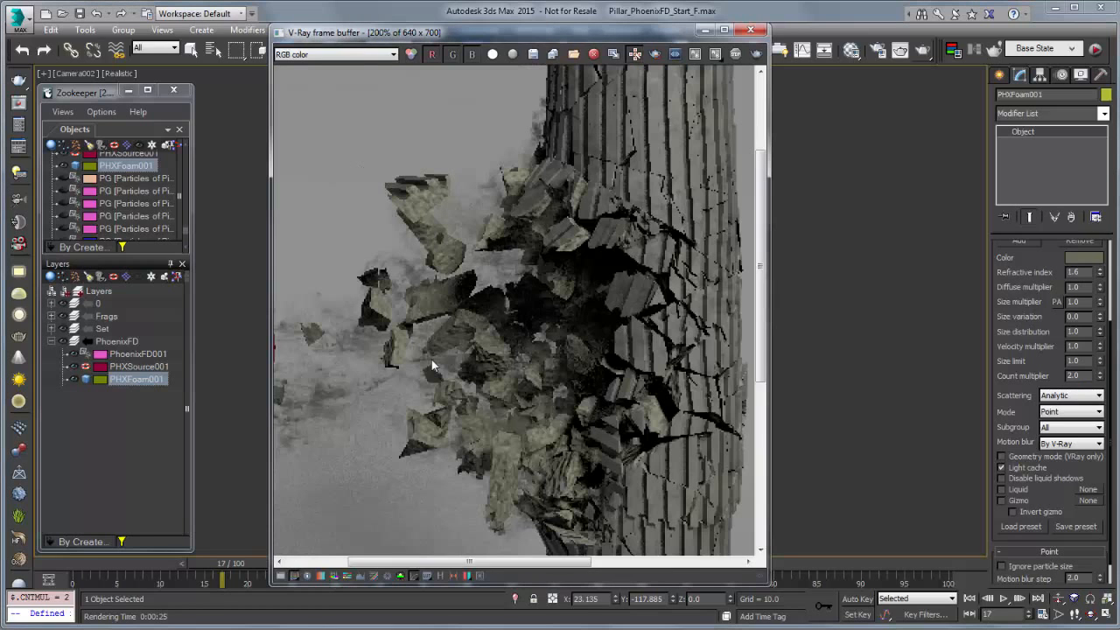
left_click(756, 54)
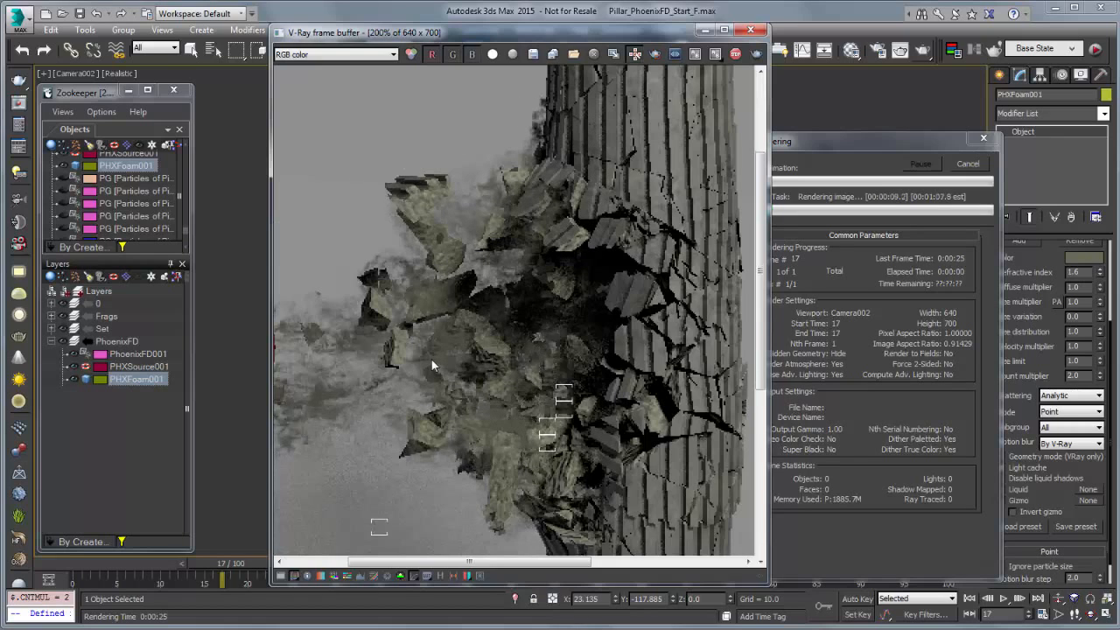
scroll(431, 366, "down", 2)
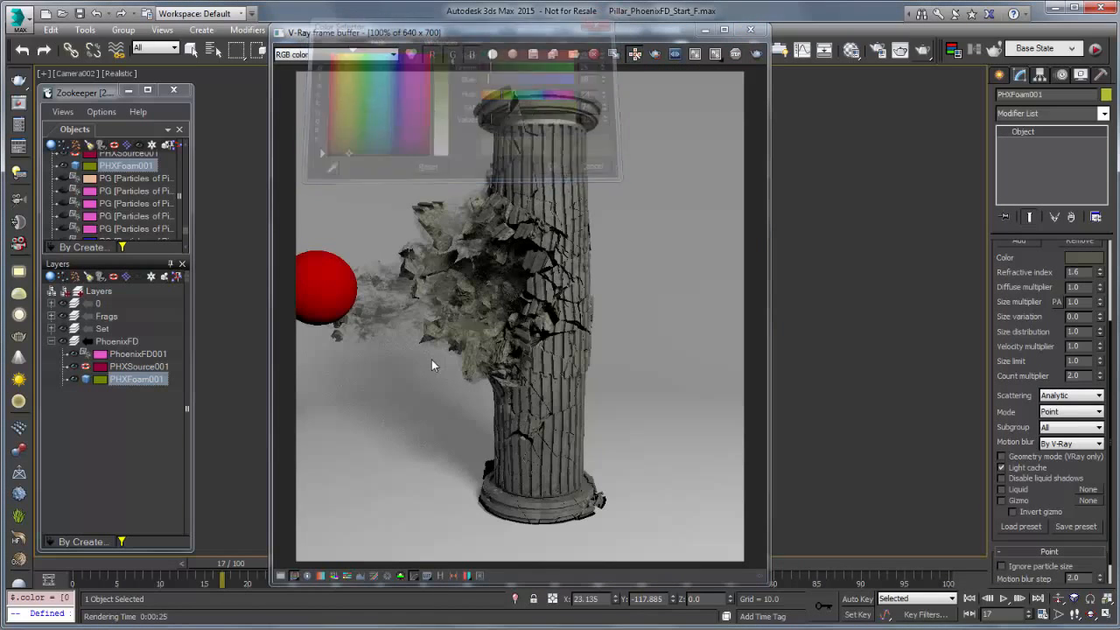
Set PHXFoam001's refractive index to 1.7.
type("7")
key("Return")
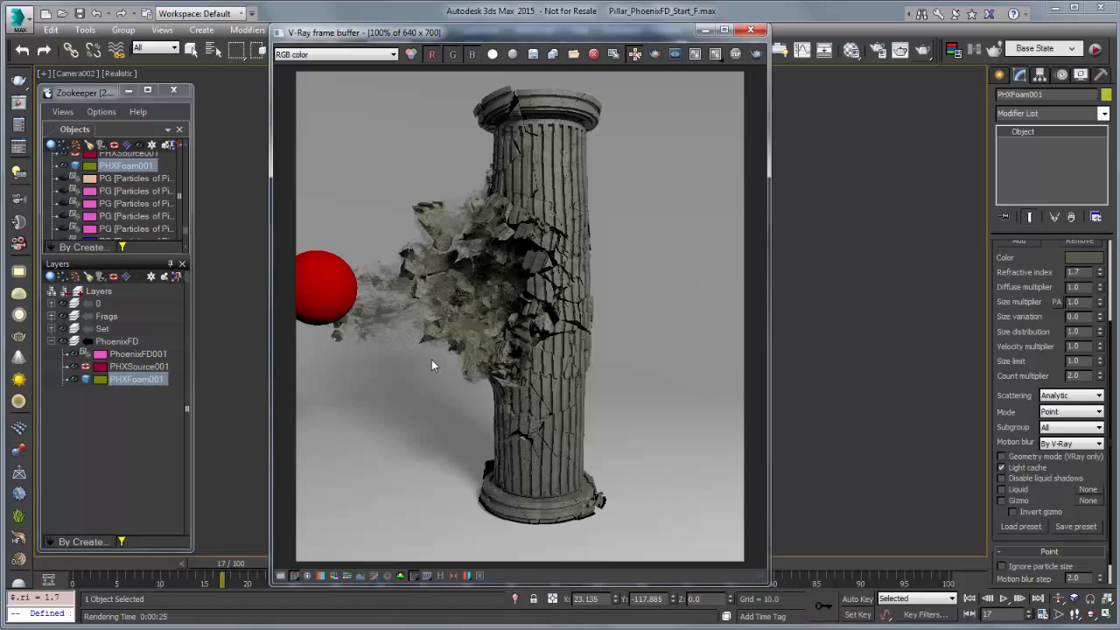
Toggle Show Frozen With Materials for PHXFoam001 and re-render frame 17 to inspect the dust shading.
right_click(145, 380)
mouse_move(200, 490)
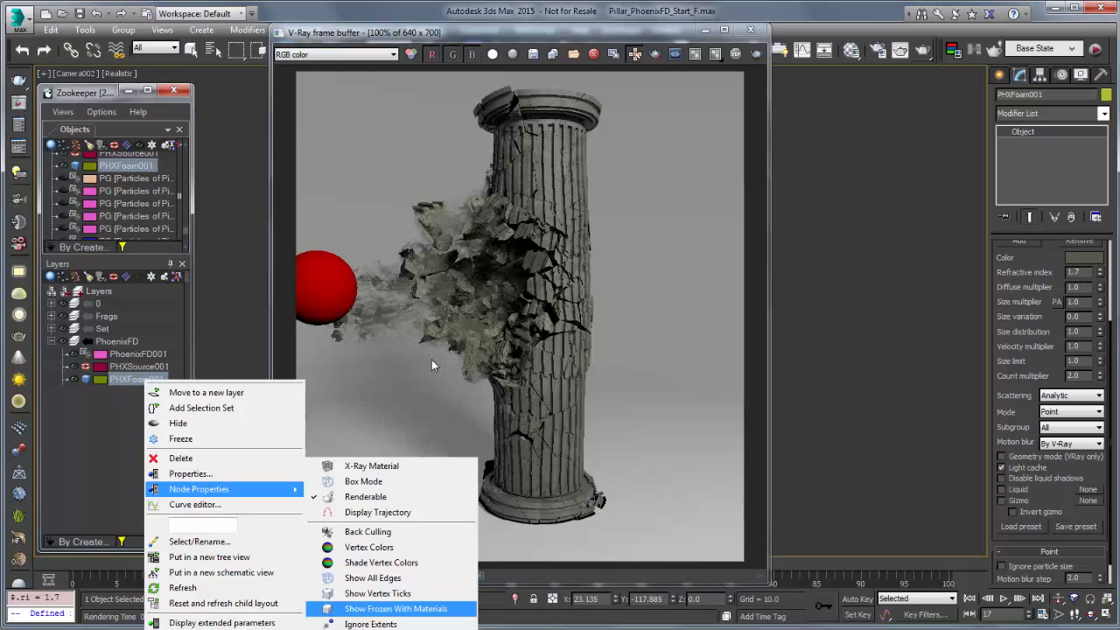
left_click(396, 608)
left_click(757, 54)
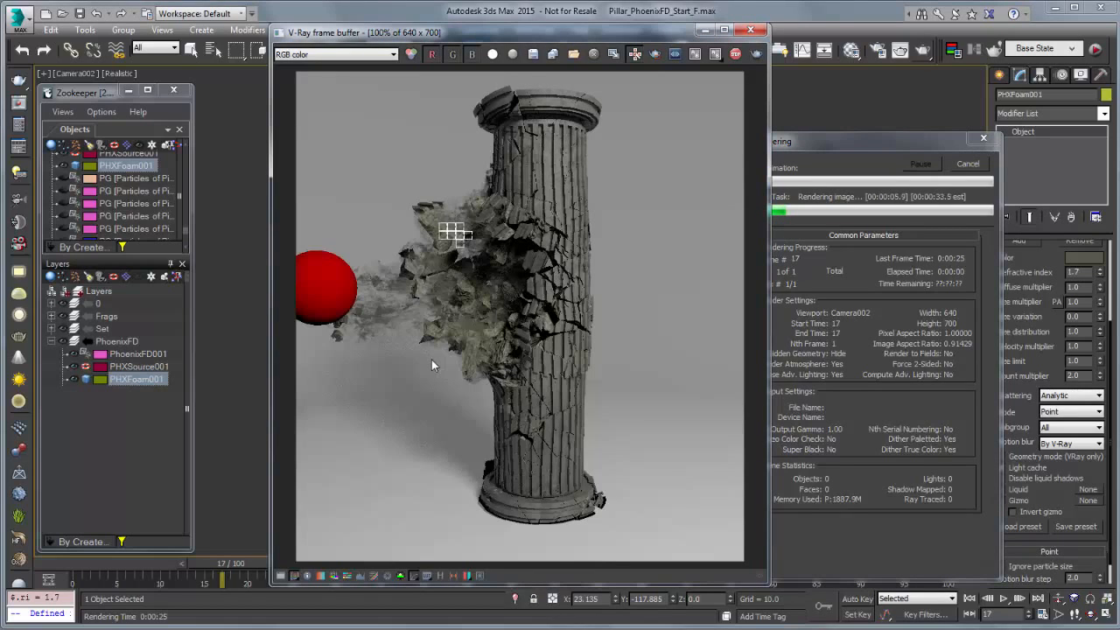
scroll(431, 365, "up", 1)
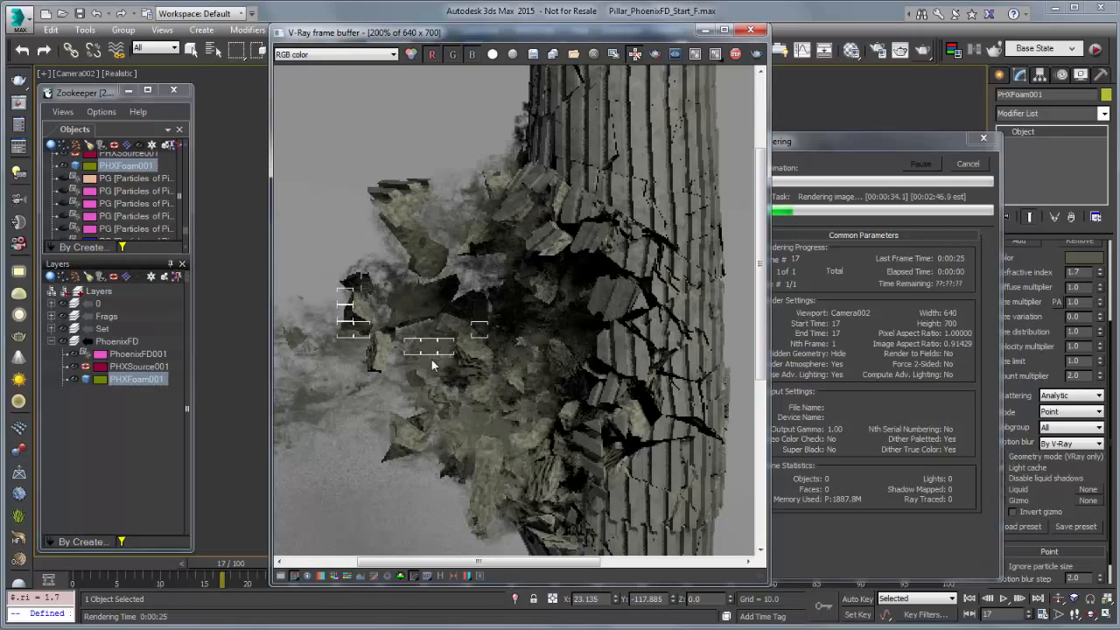
double_click(431, 366)
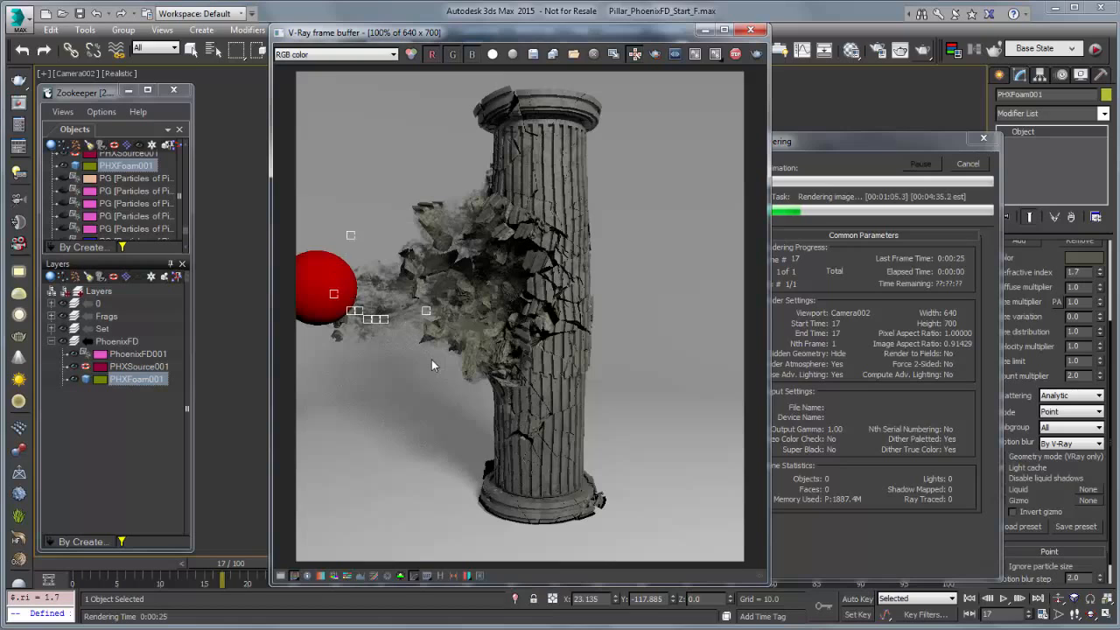
scroll(432, 365, "up", 2)
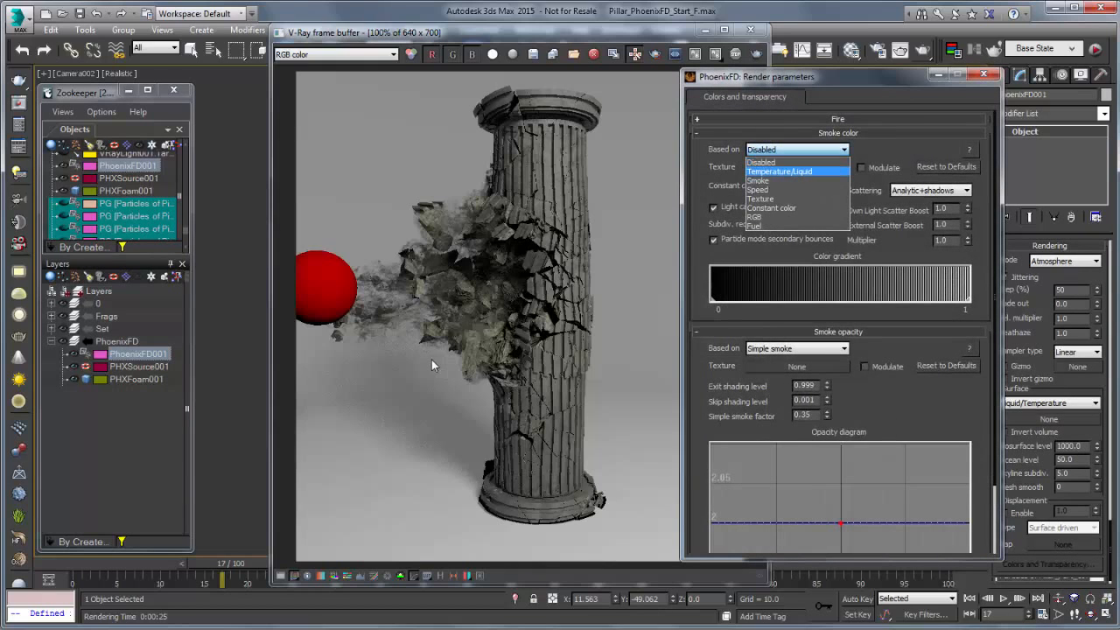
Base PhoenixFD001's smoke color on Smoke and render frame 17 to inspect the smoke over the fragments.
left_click(760, 181)
left_click(757, 54)
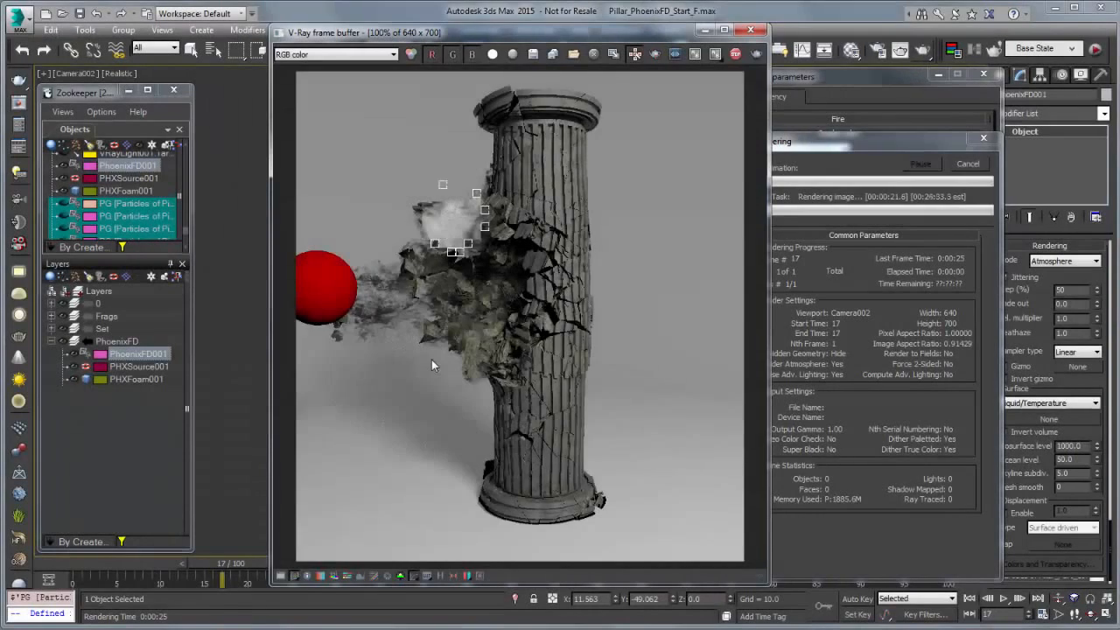
scroll(432, 366, "up", 1)
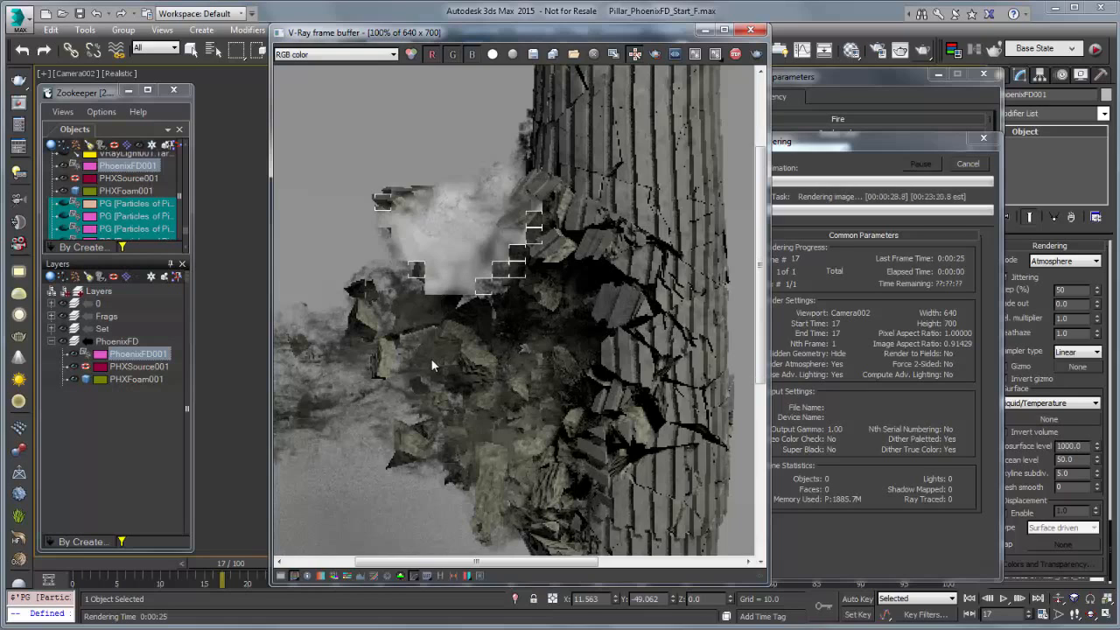
scroll(431, 366, "down", 1)
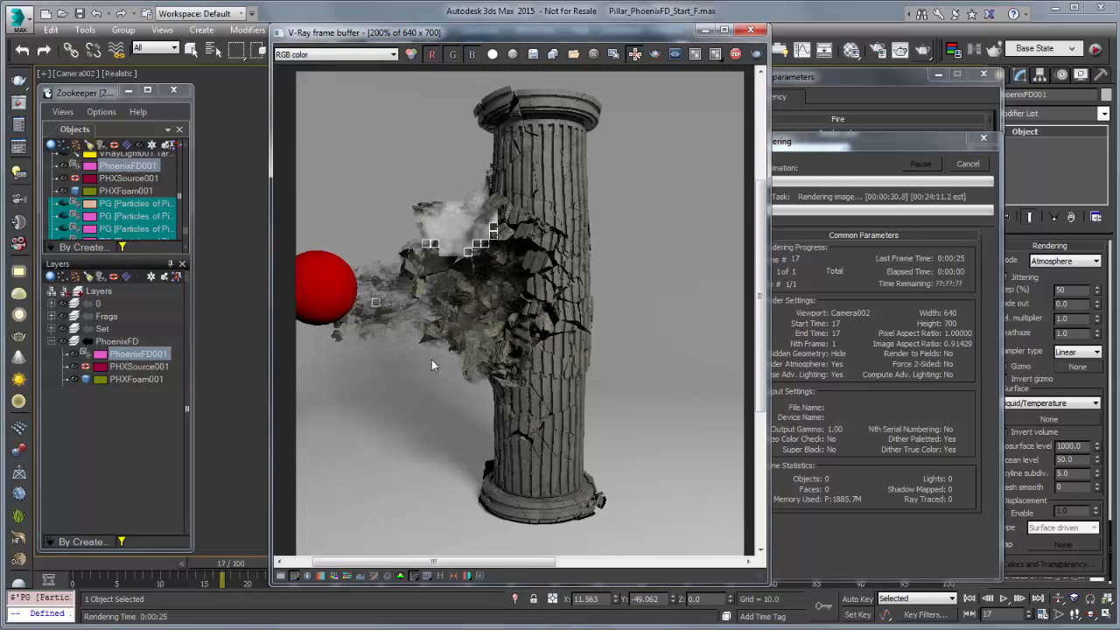
scroll(431, 365, "up", 1)
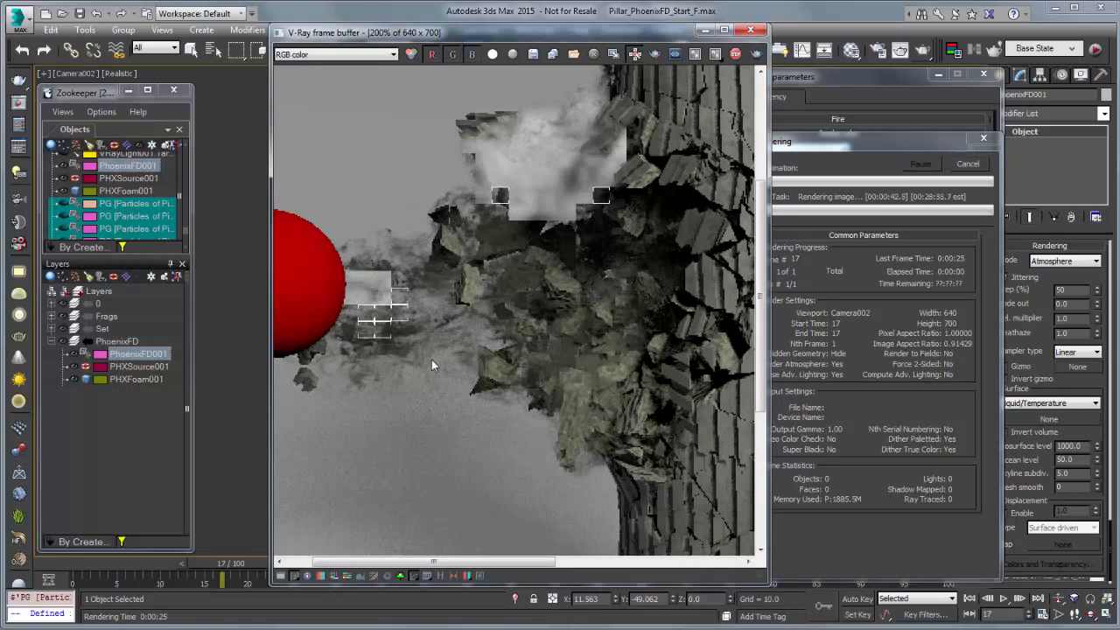
scroll(432, 366, "down", 1)
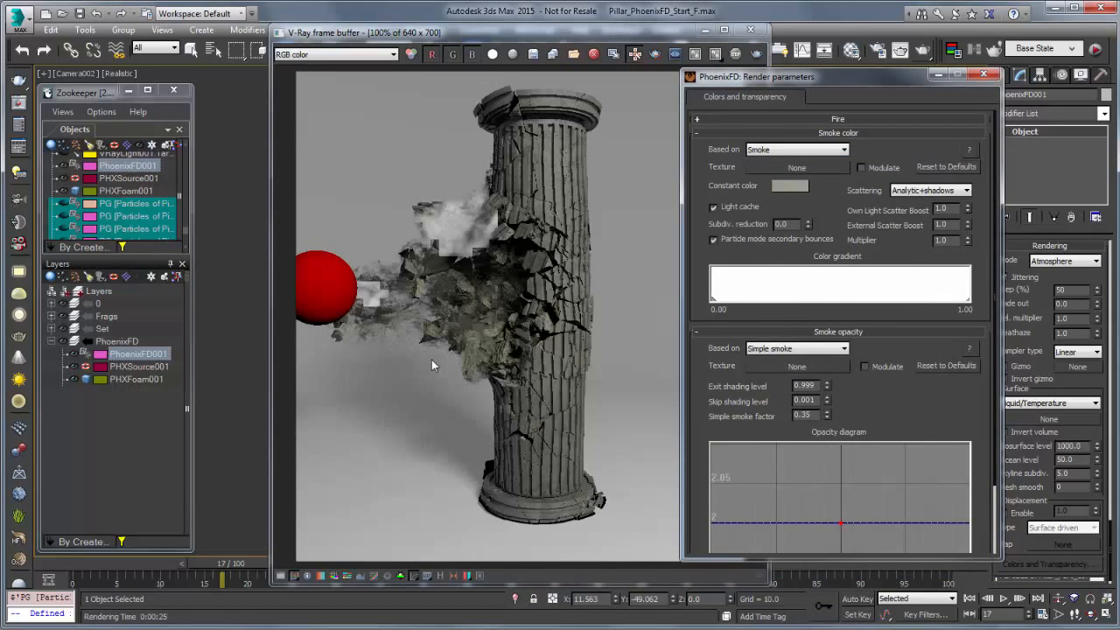
Adjust PhoenixFD001's smoke render parameters and re-render frame 17 to compare the smoke with the earlier render.
key("shift+Left")
key("shift+Left")
type("2")
key("shift+Tab")
left_click(756, 54)
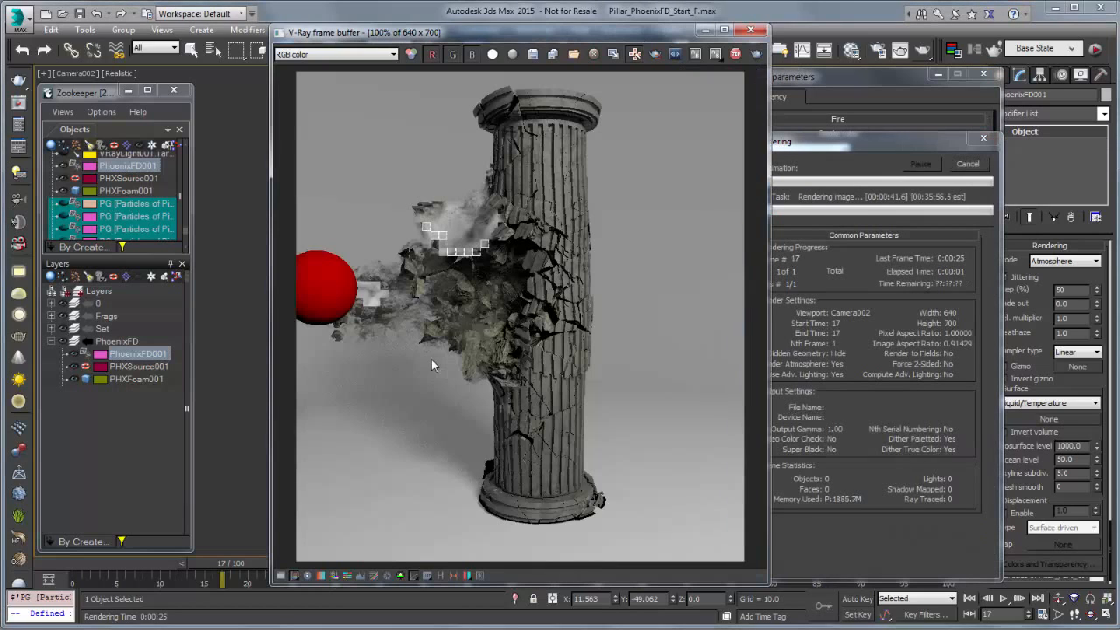
scroll(432, 365, "up", 1)
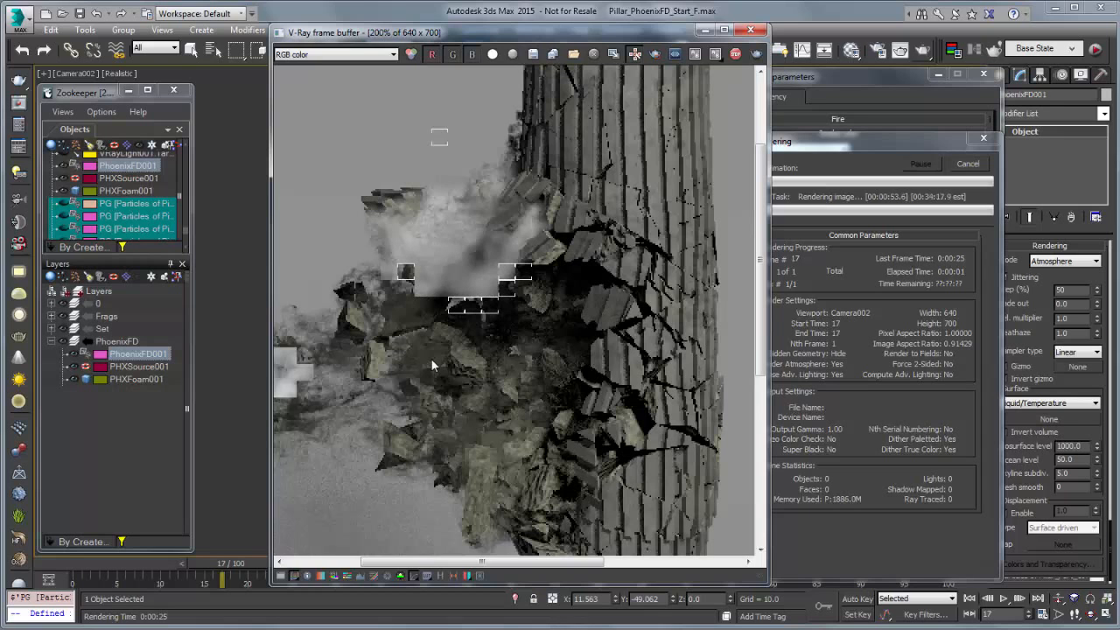
double_click(431, 366)
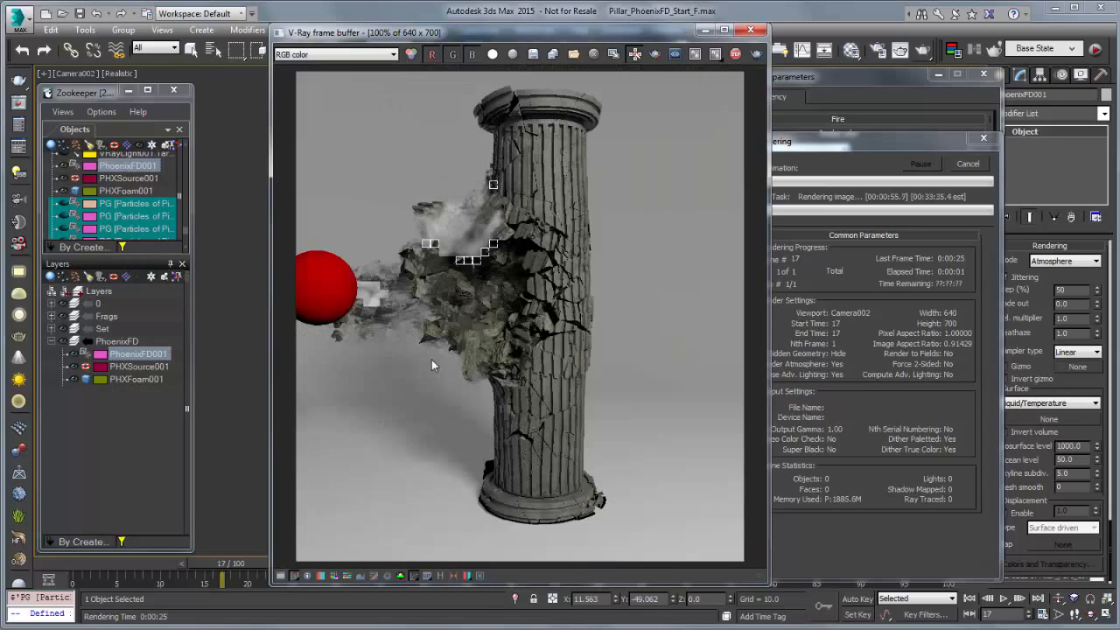